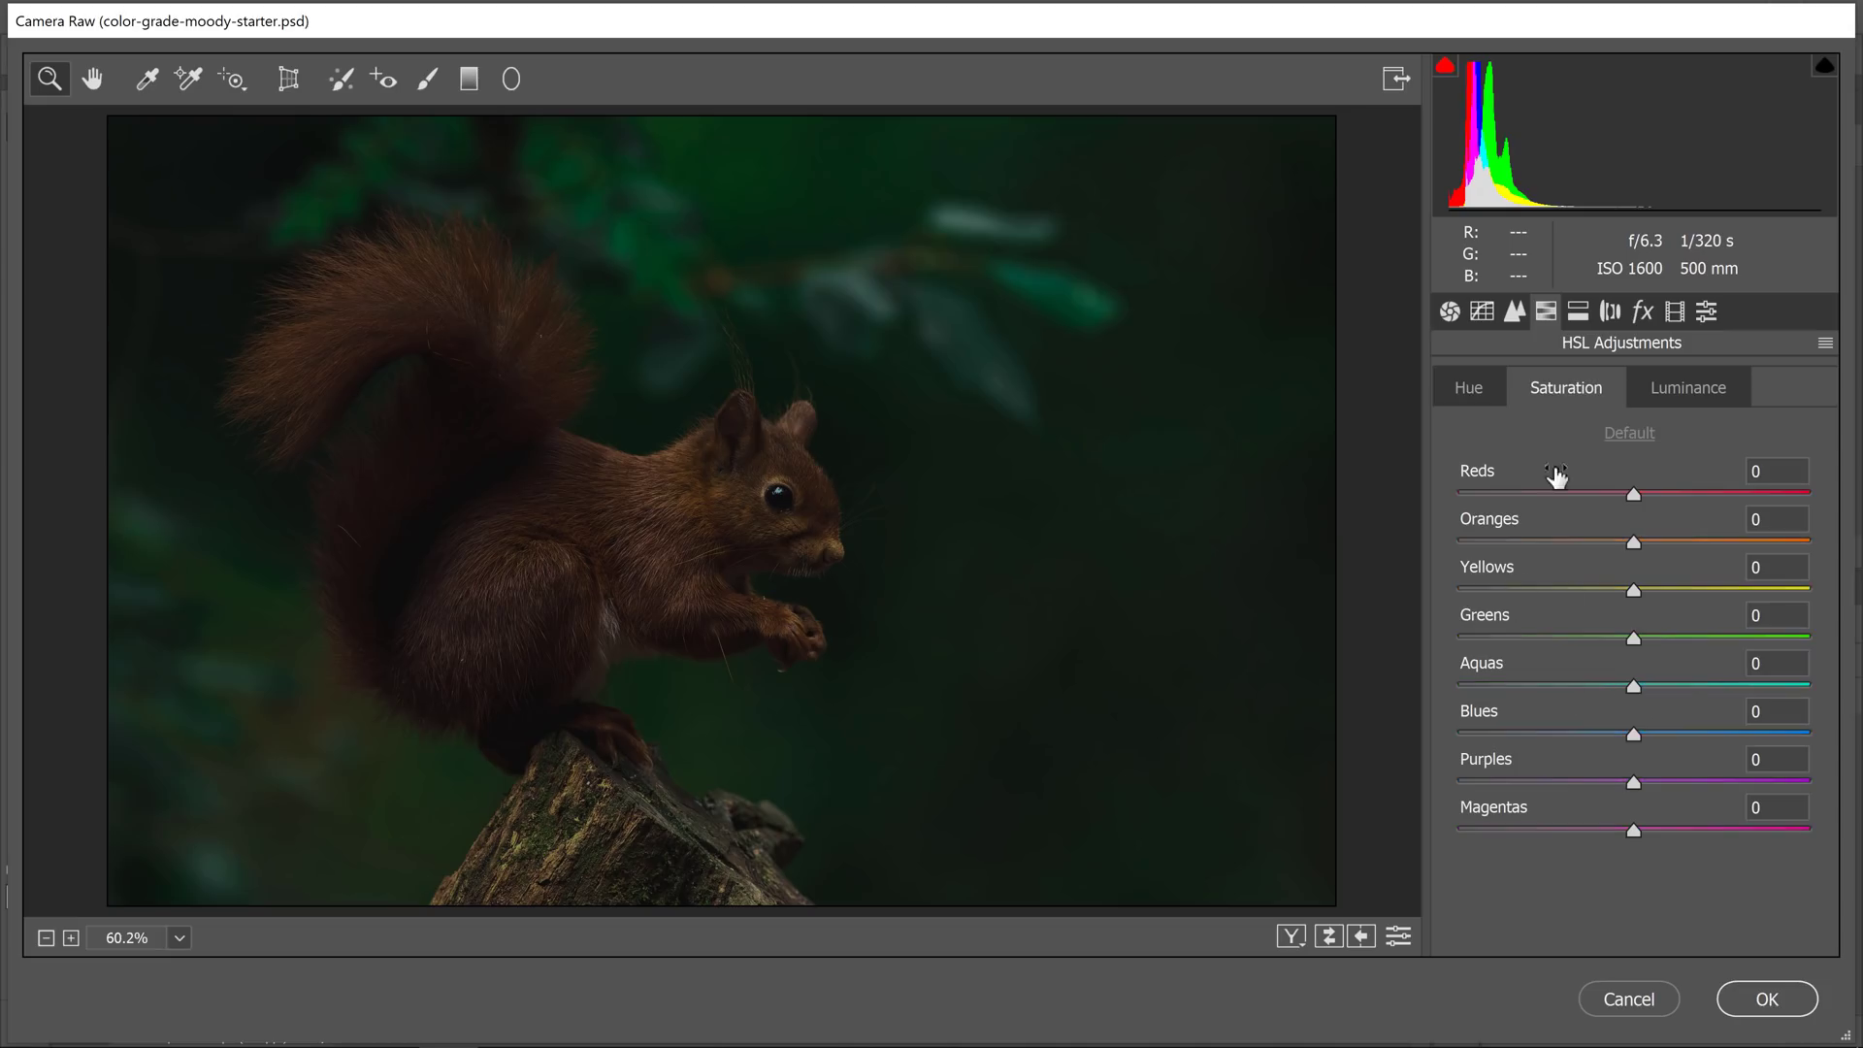
Desaturate the greens, aquas and blues, and boost the reds' and oranges' saturation
{"action": "left_click_drag", "start_coordinate": [1634, 590], "coordinate": [1458, 590]}
{"action": "left_click_drag", "start_coordinate": [1634, 638], "coordinate": [1458, 637]}
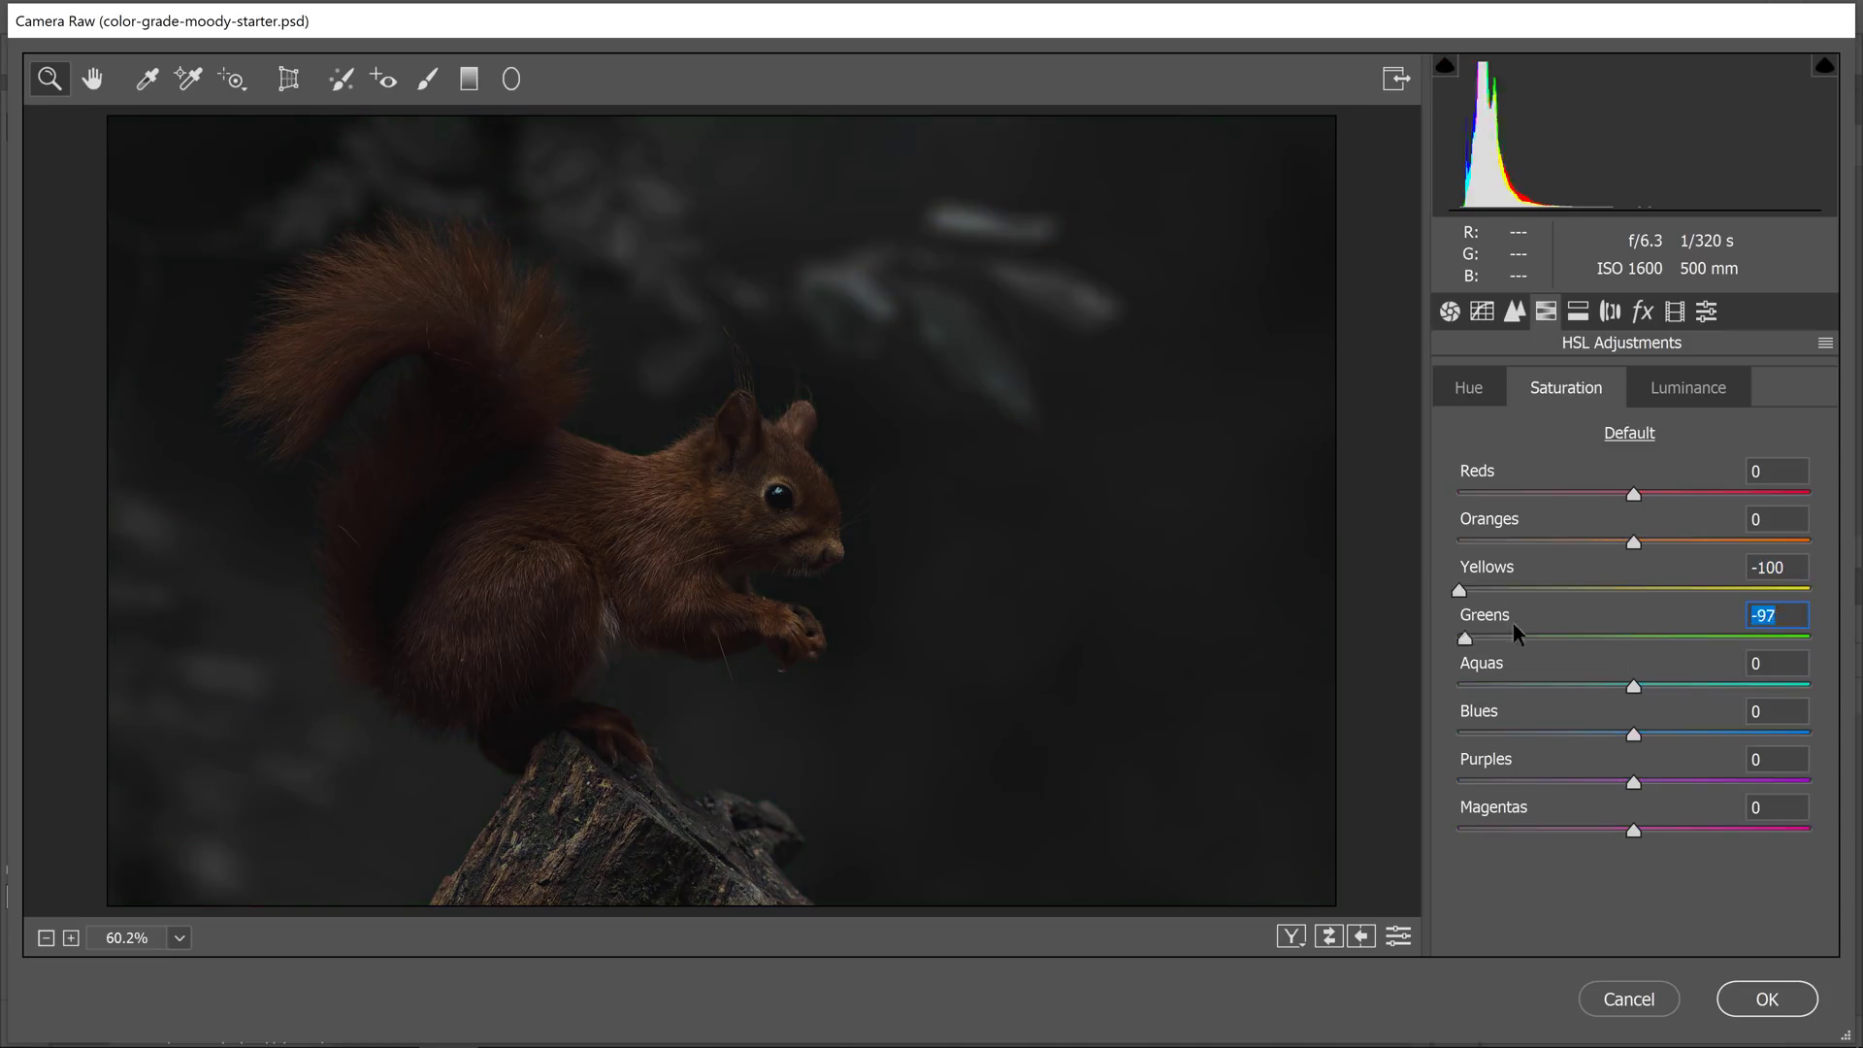
{"action": "left_click_drag", "start_coordinate": [1634, 686], "coordinate": [1458, 686]}
{"action": "left_click_drag", "start_coordinate": [1634, 494], "coordinate": [1675, 541]}
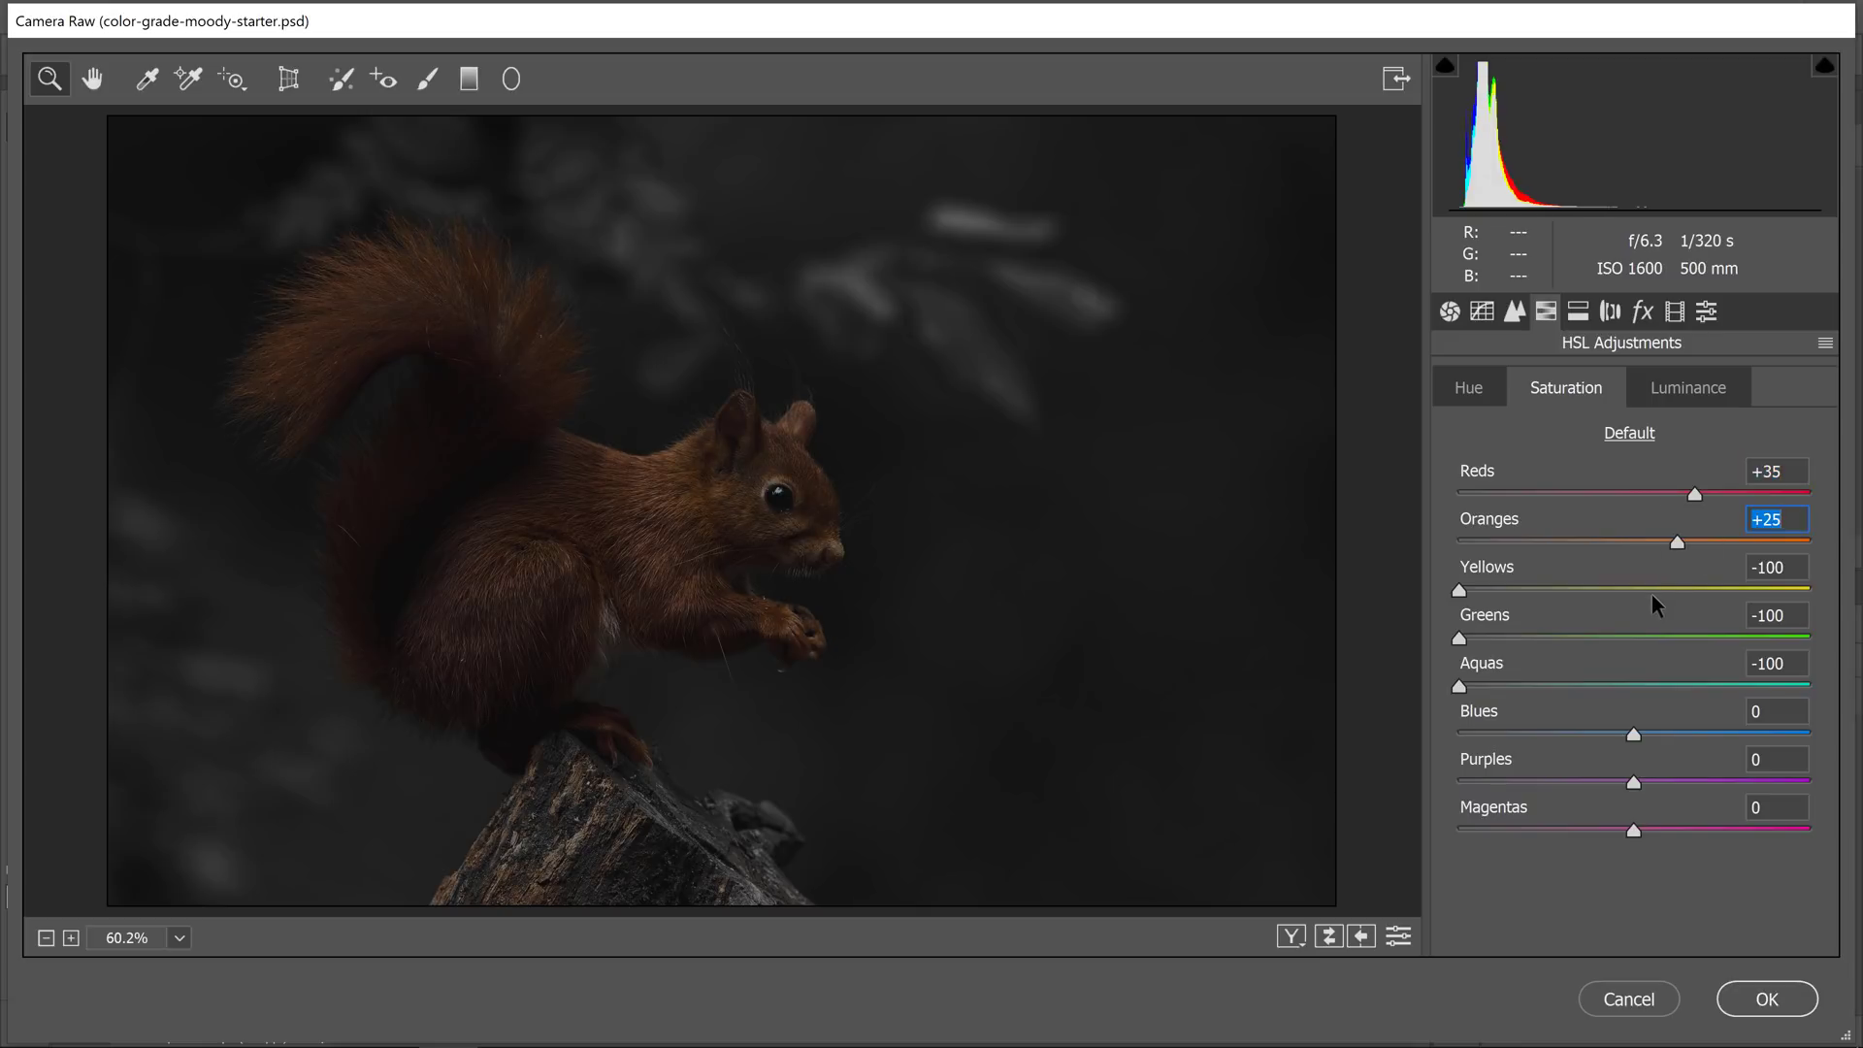
{"action": "left_click_drag", "start_coordinate": [1634, 735], "coordinate": [1572, 735]}
In HSL luminance, darken oranges slightly and drop greens and aquas to minimum
{"action": "left_click", "coordinate": [1688, 387]}
{"action": "left_click_drag", "start_coordinate": [1634, 541], "coordinate": [1617, 541]}
{"action": "left_click_drag", "start_coordinate": [1634, 637], "coordinate": [1442, 644]}
{"action": "left_click_drag", "start_coordinate": [1634, 686], "coordinate": [1451, 686]}
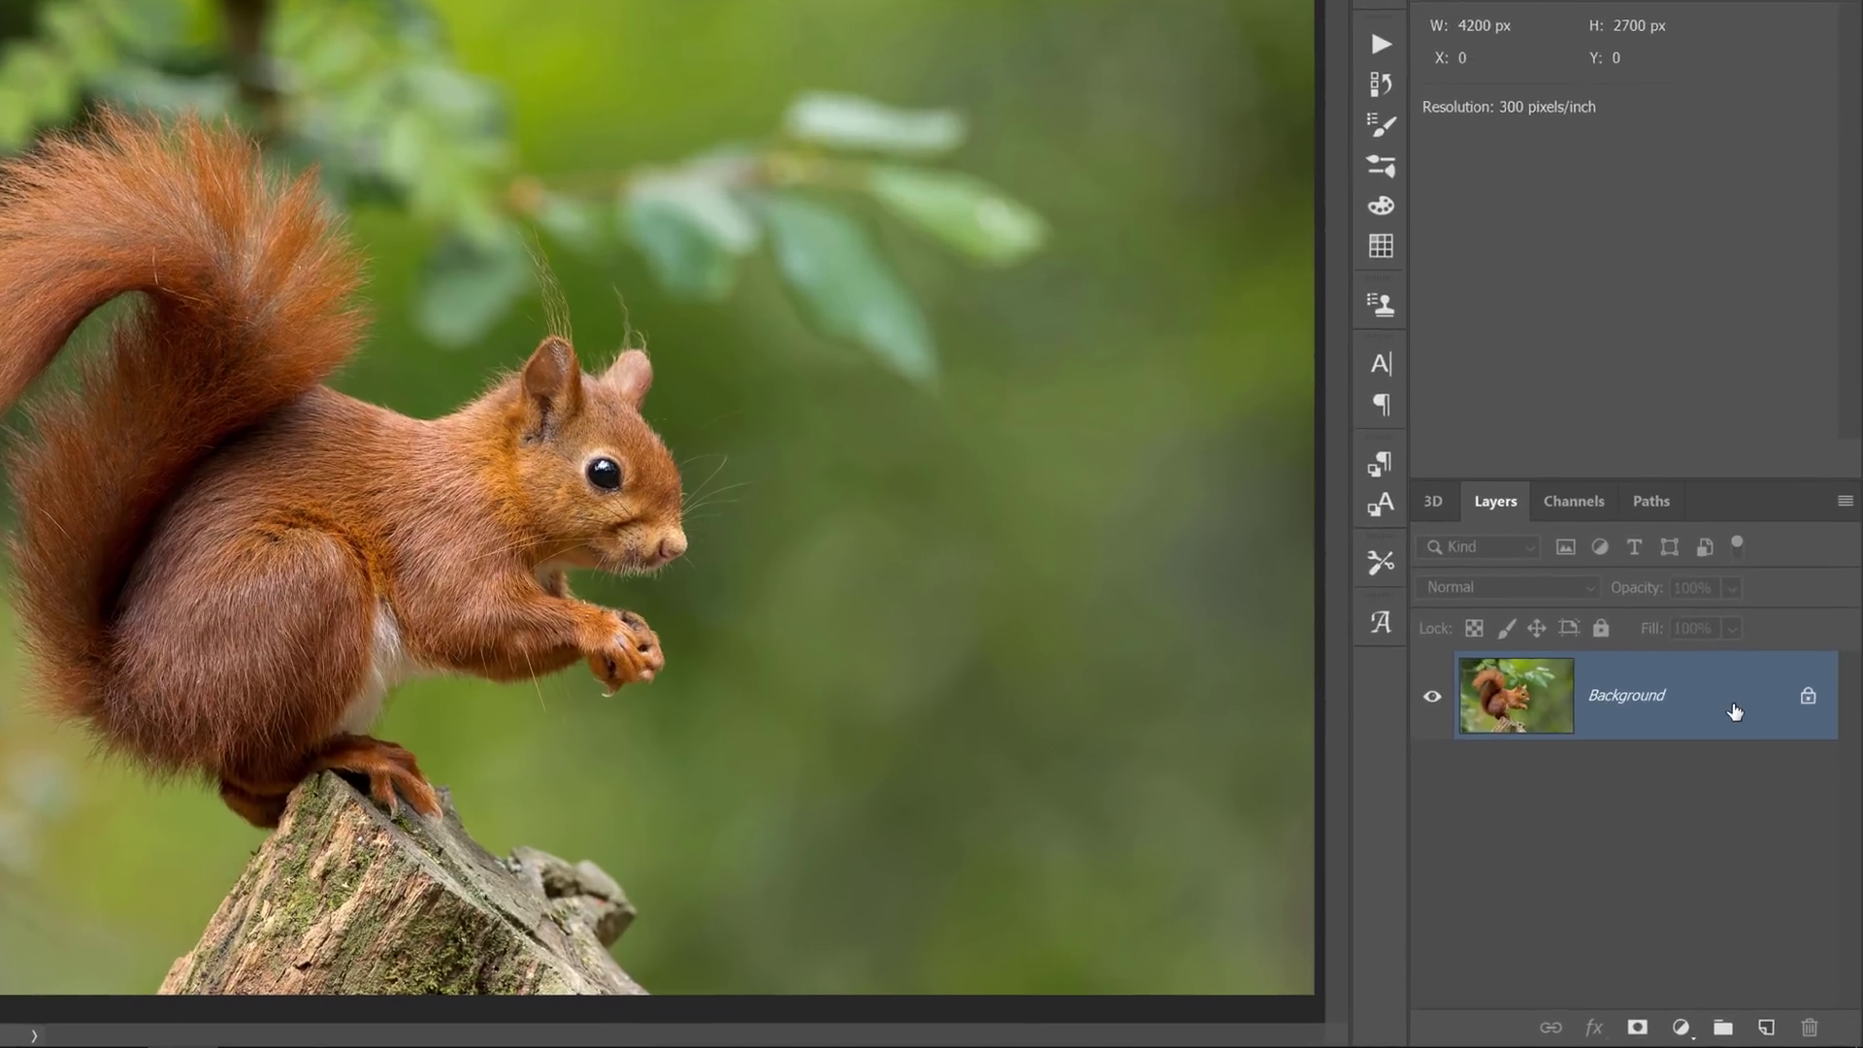
Convert the Background layer to a smart object and apply the Camera Raw Filter
{"action": "right_click", "coordinate": [1759, 768]}
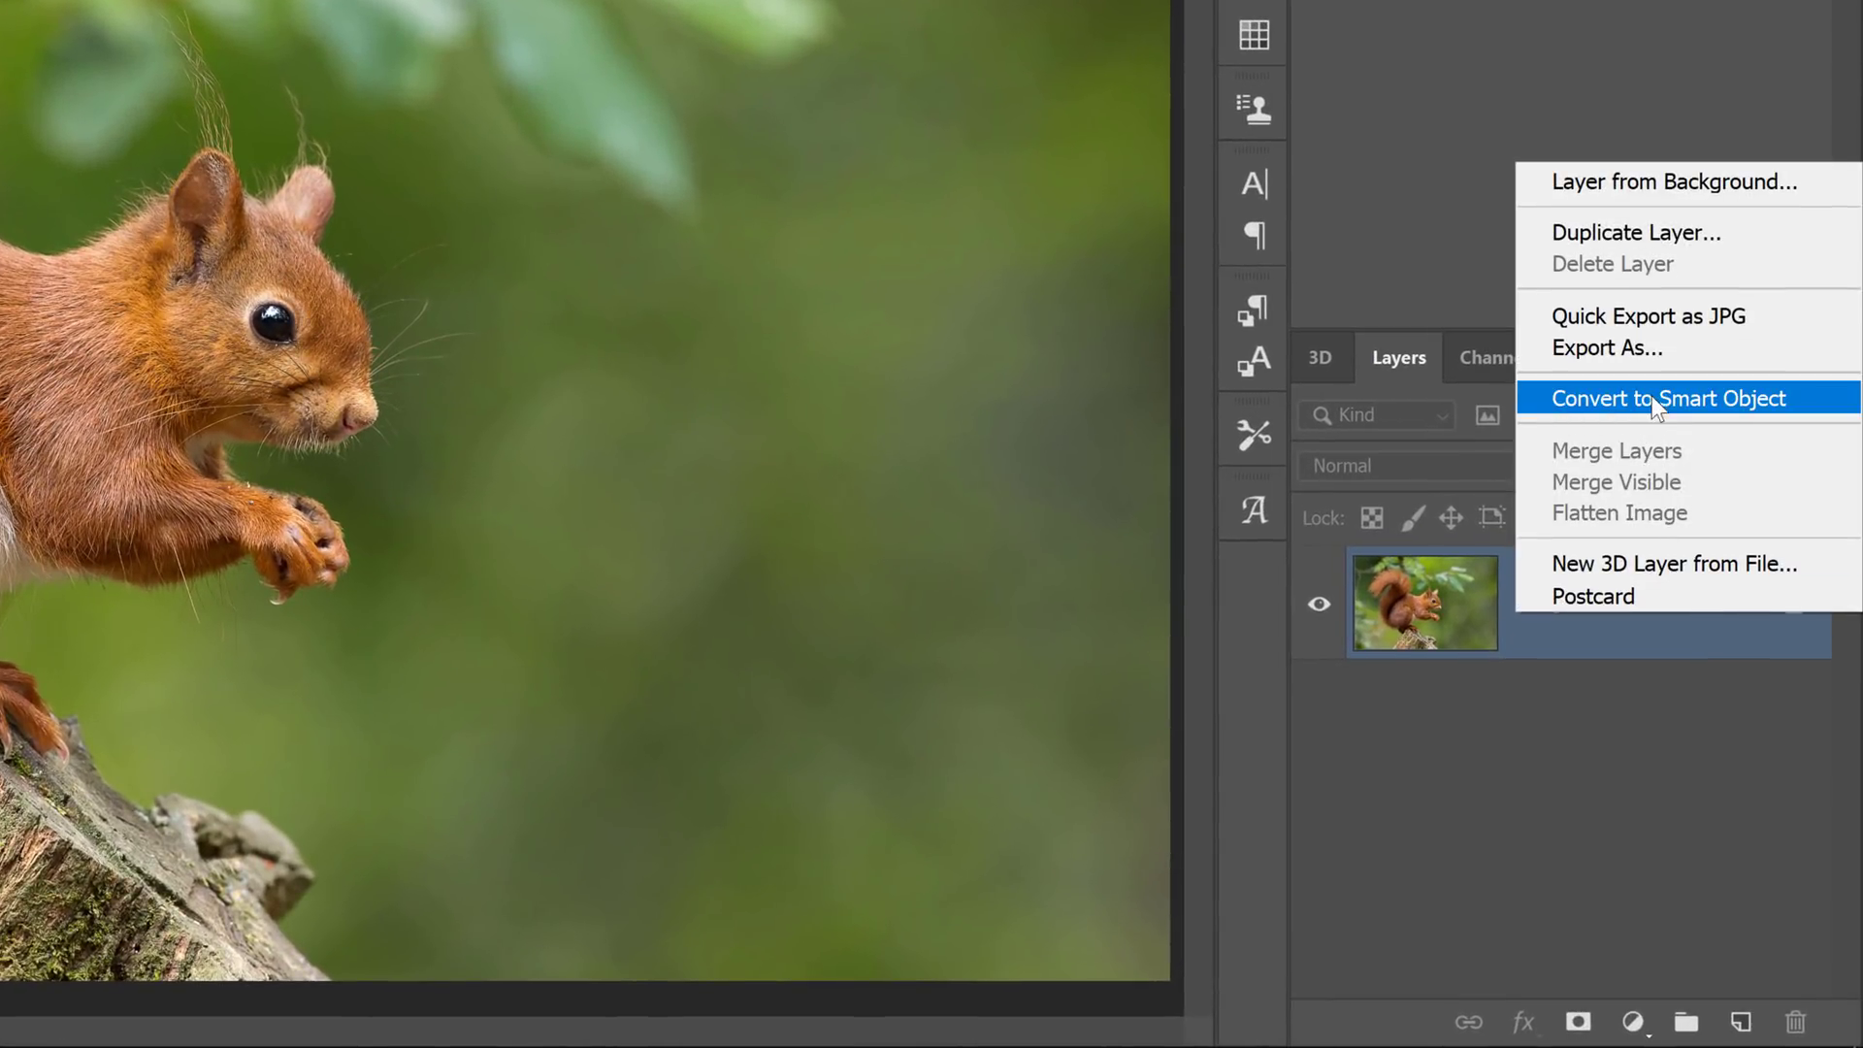
{"action": "left_click", "coordinate": [1690, 399]}
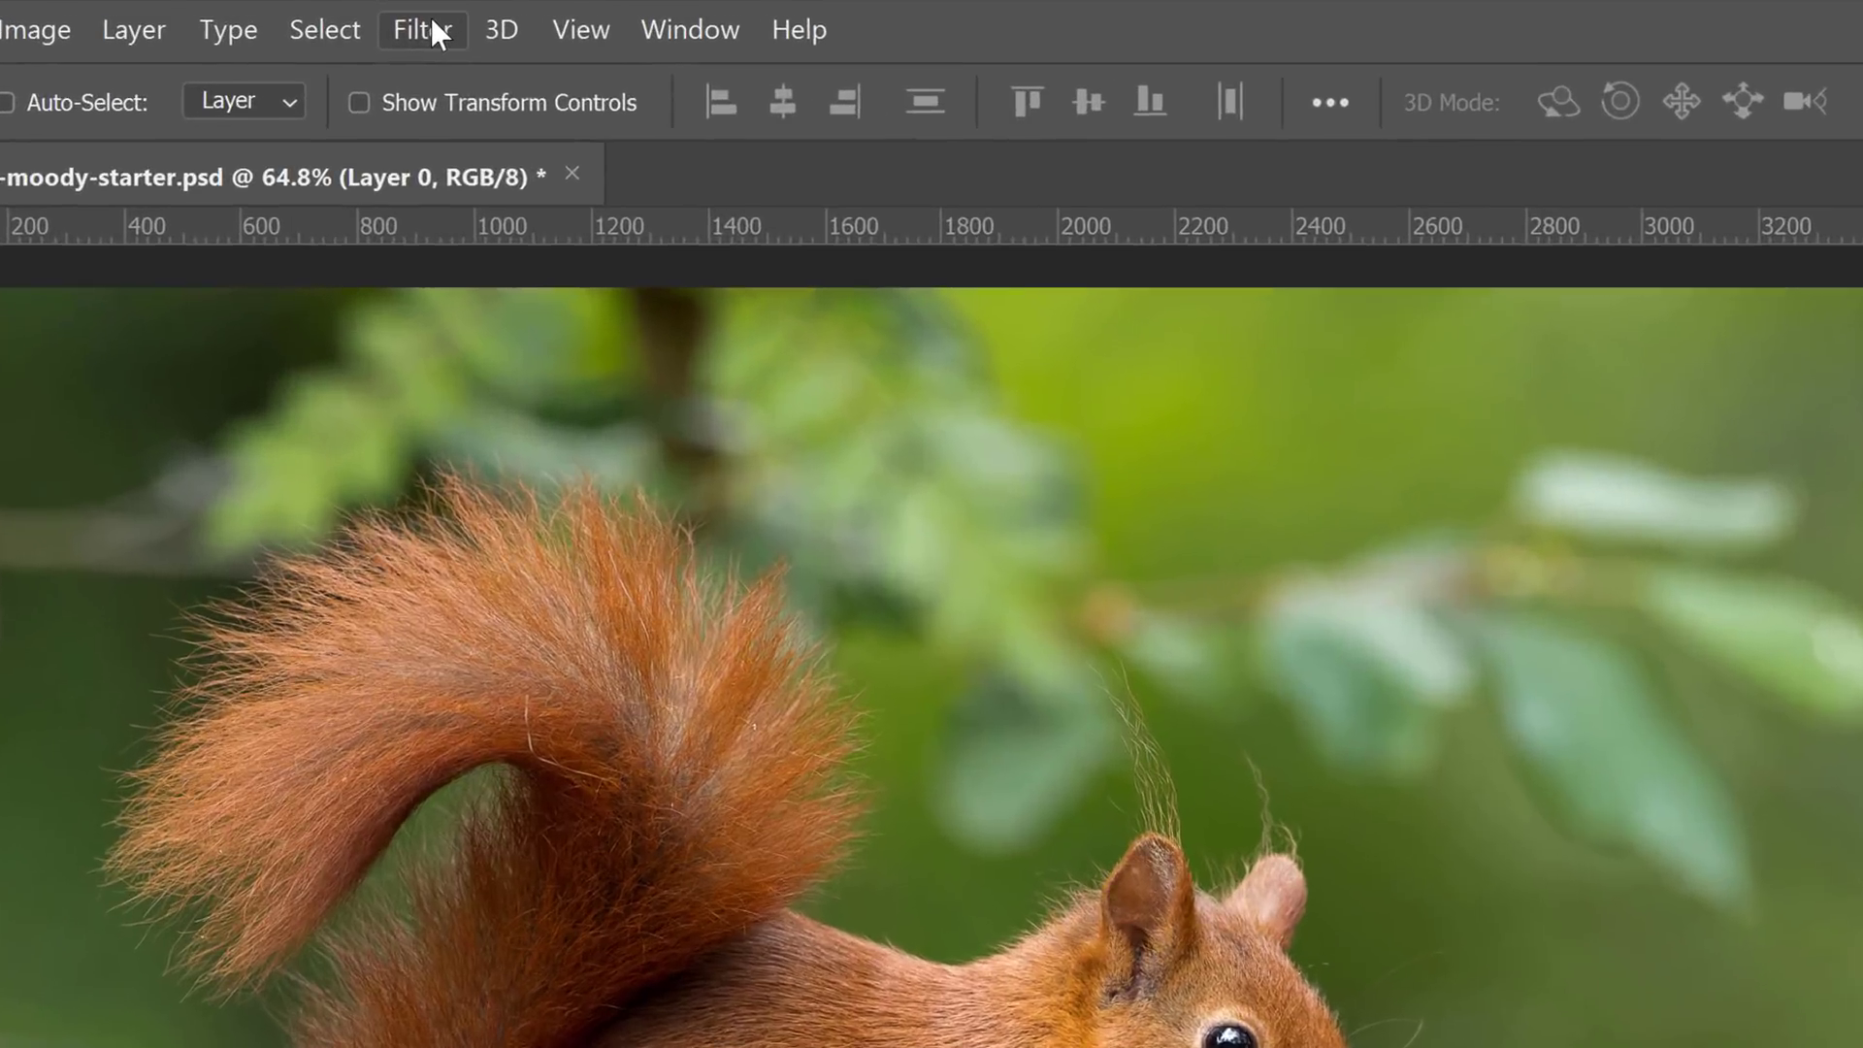
{"action": "left_click", "coordinate": [434, 31]}
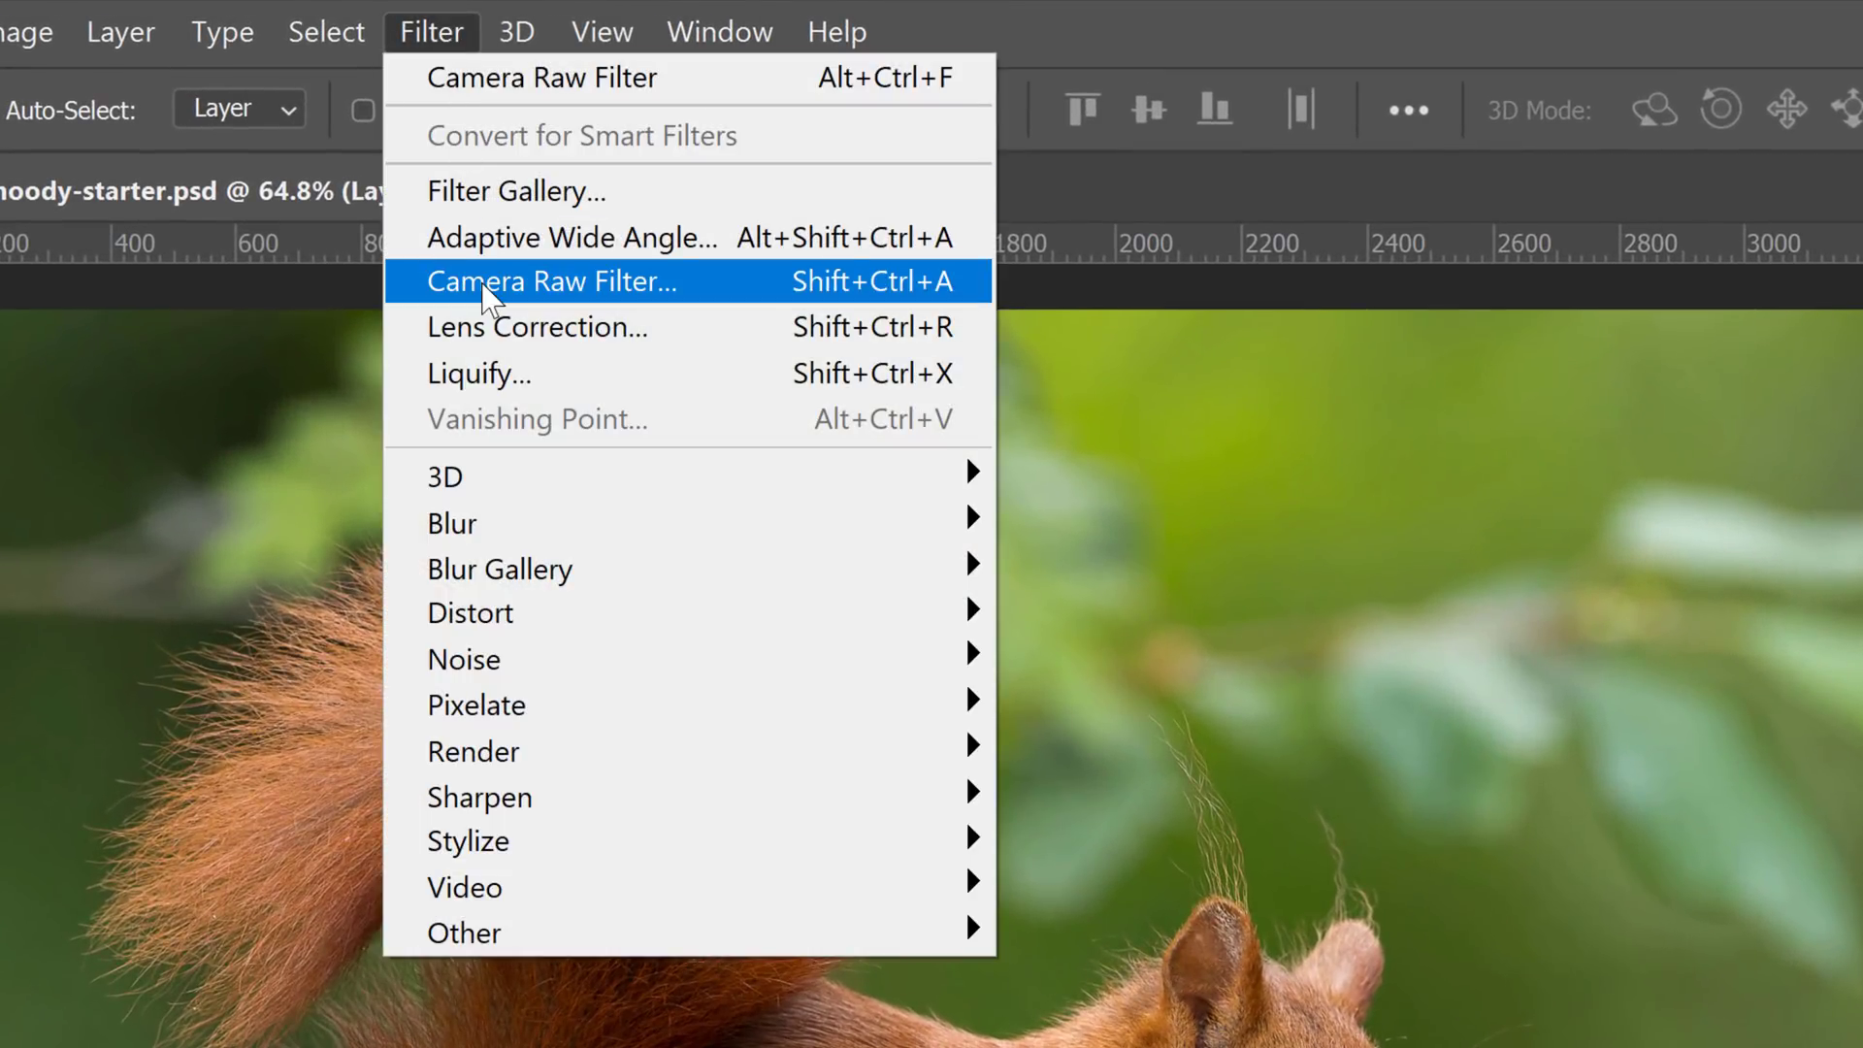
{"action": "left_click", "coordinate": [488, 281]}
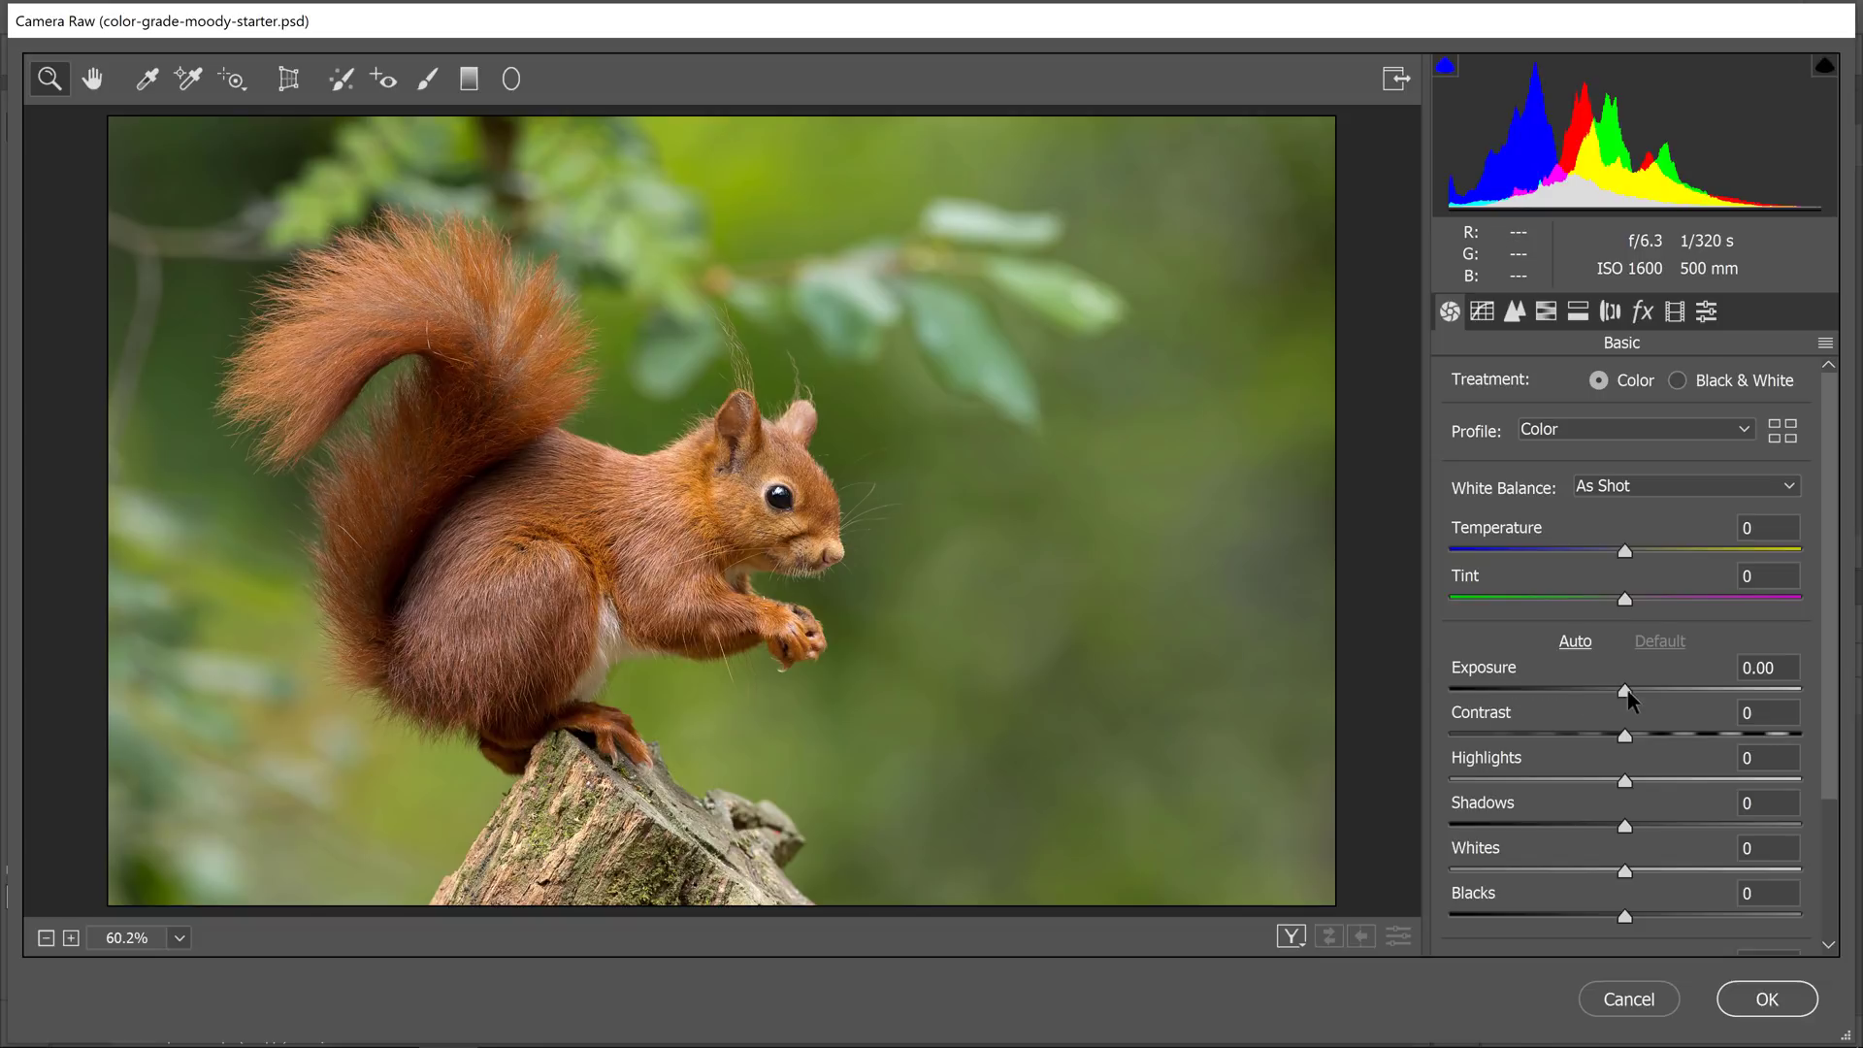
Set Basic tones: Exposure -2.00, Contrast -15, Highlights -25, Shadows -60, Whites -60, Blacks -15
{"action": "left_click_drag", "start_coordinate": [1626, 690], "coordinate": [1555, 690]}
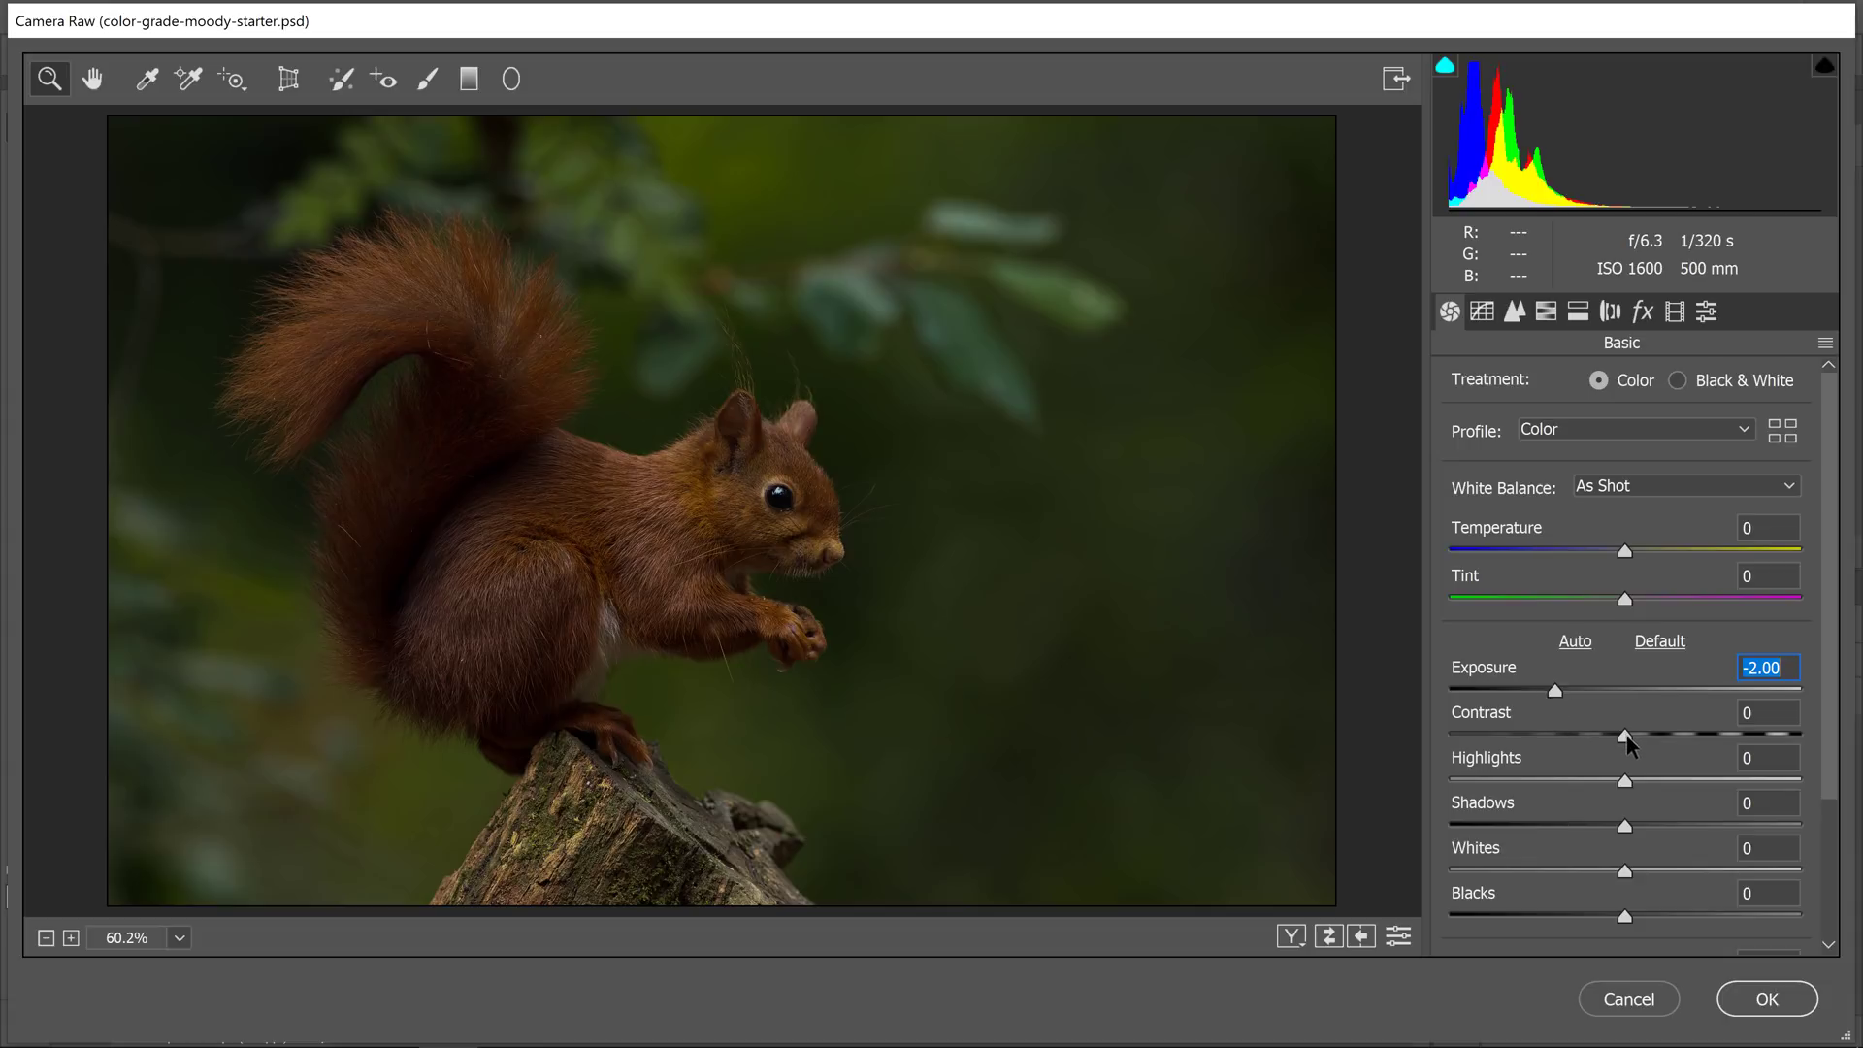
{"action": "left_click_drag", "start_coordinate": [1627, 739], "coordinate": [1598, 739]}
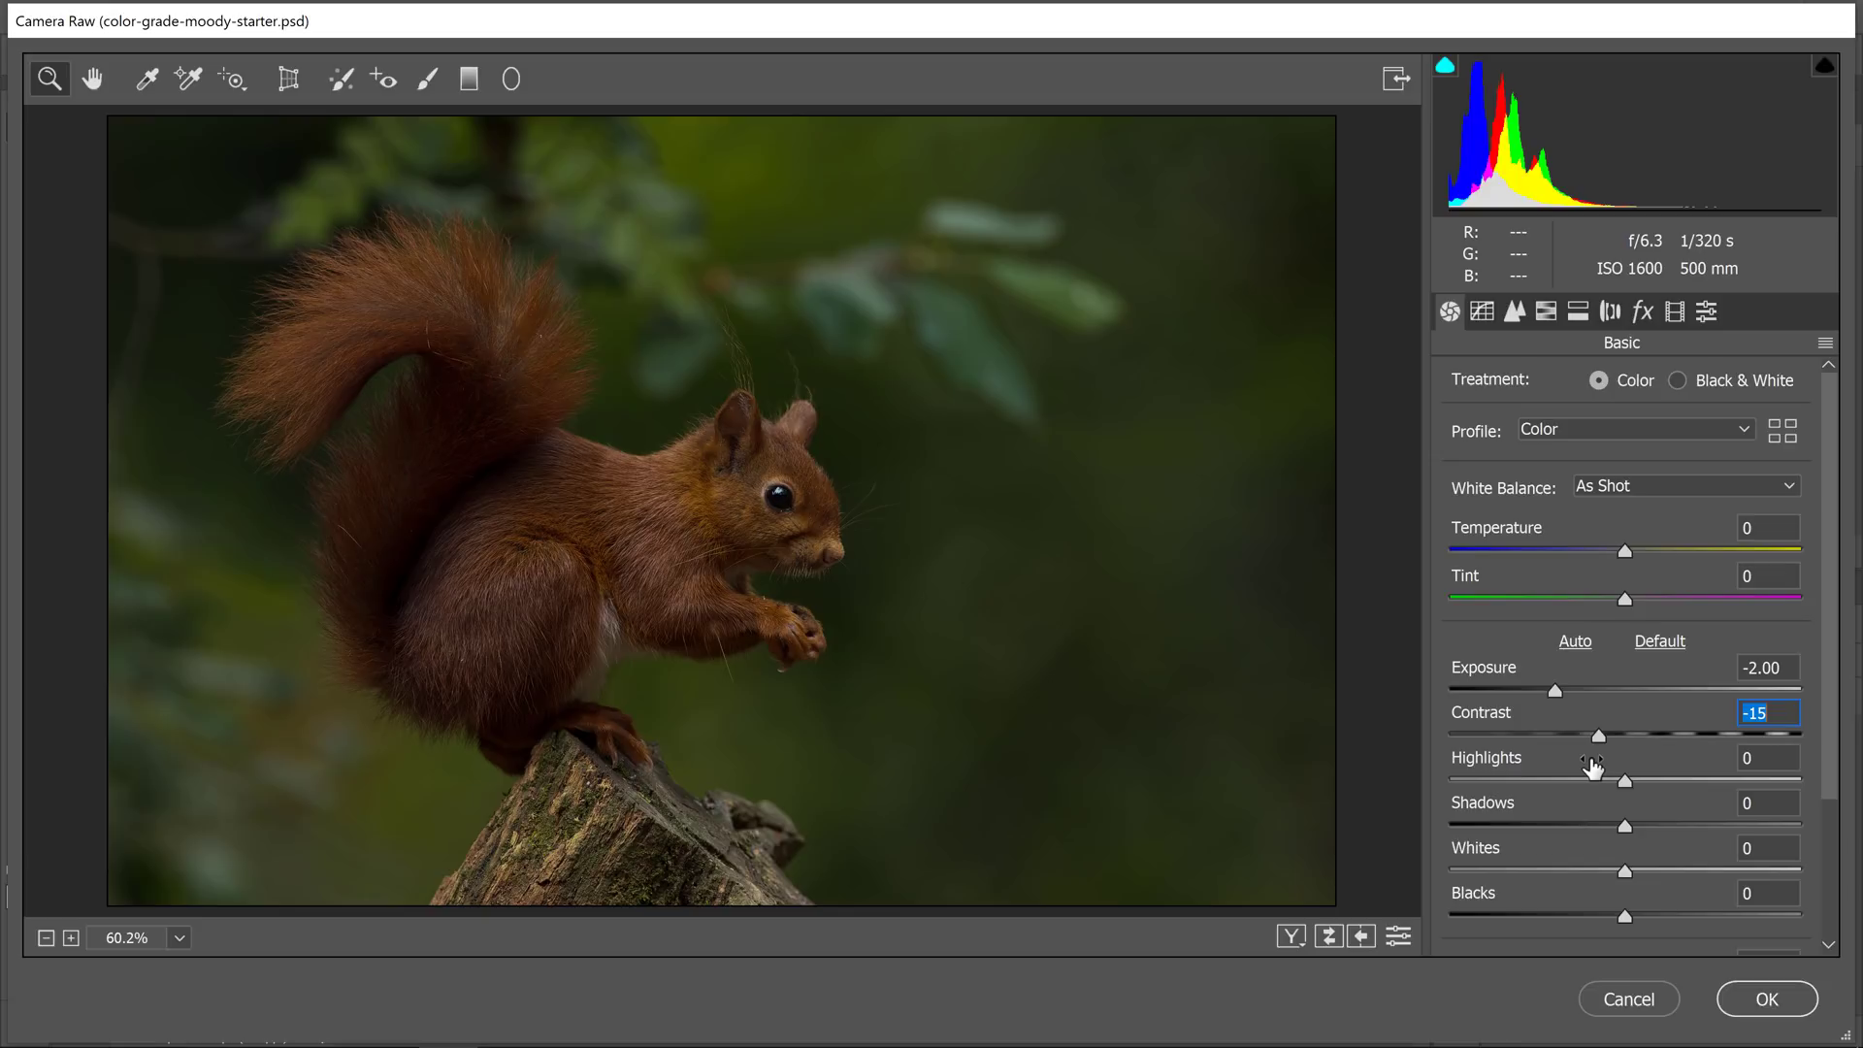
{"action": "left_click_drag", "start_coordinate": [1624, 781], "coordinate": [1583, 782]}
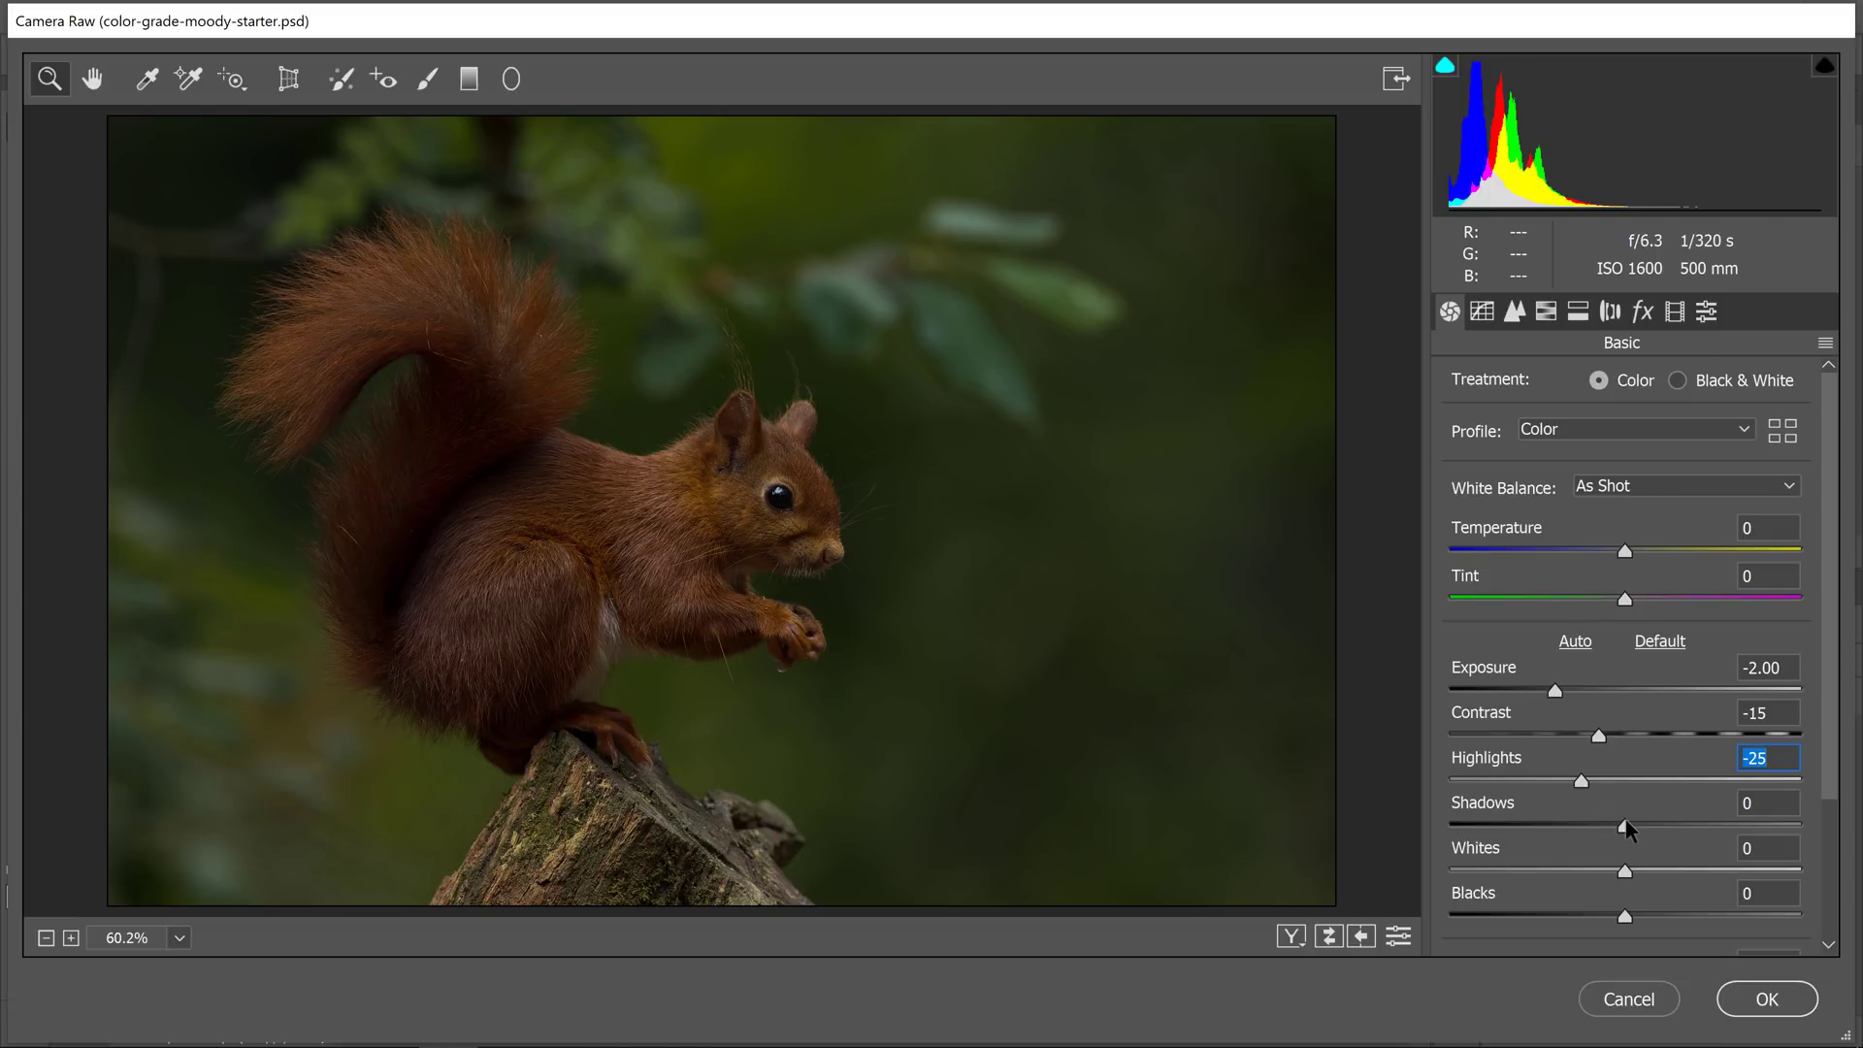
{"action": "left_click_drag", "start_coordinate": [1627, 828], "coordinate": [1523, 823]}
{"action": "left_click_drag", "start_coordinate": [1627, 871], "coordinate": [1524, 867]}
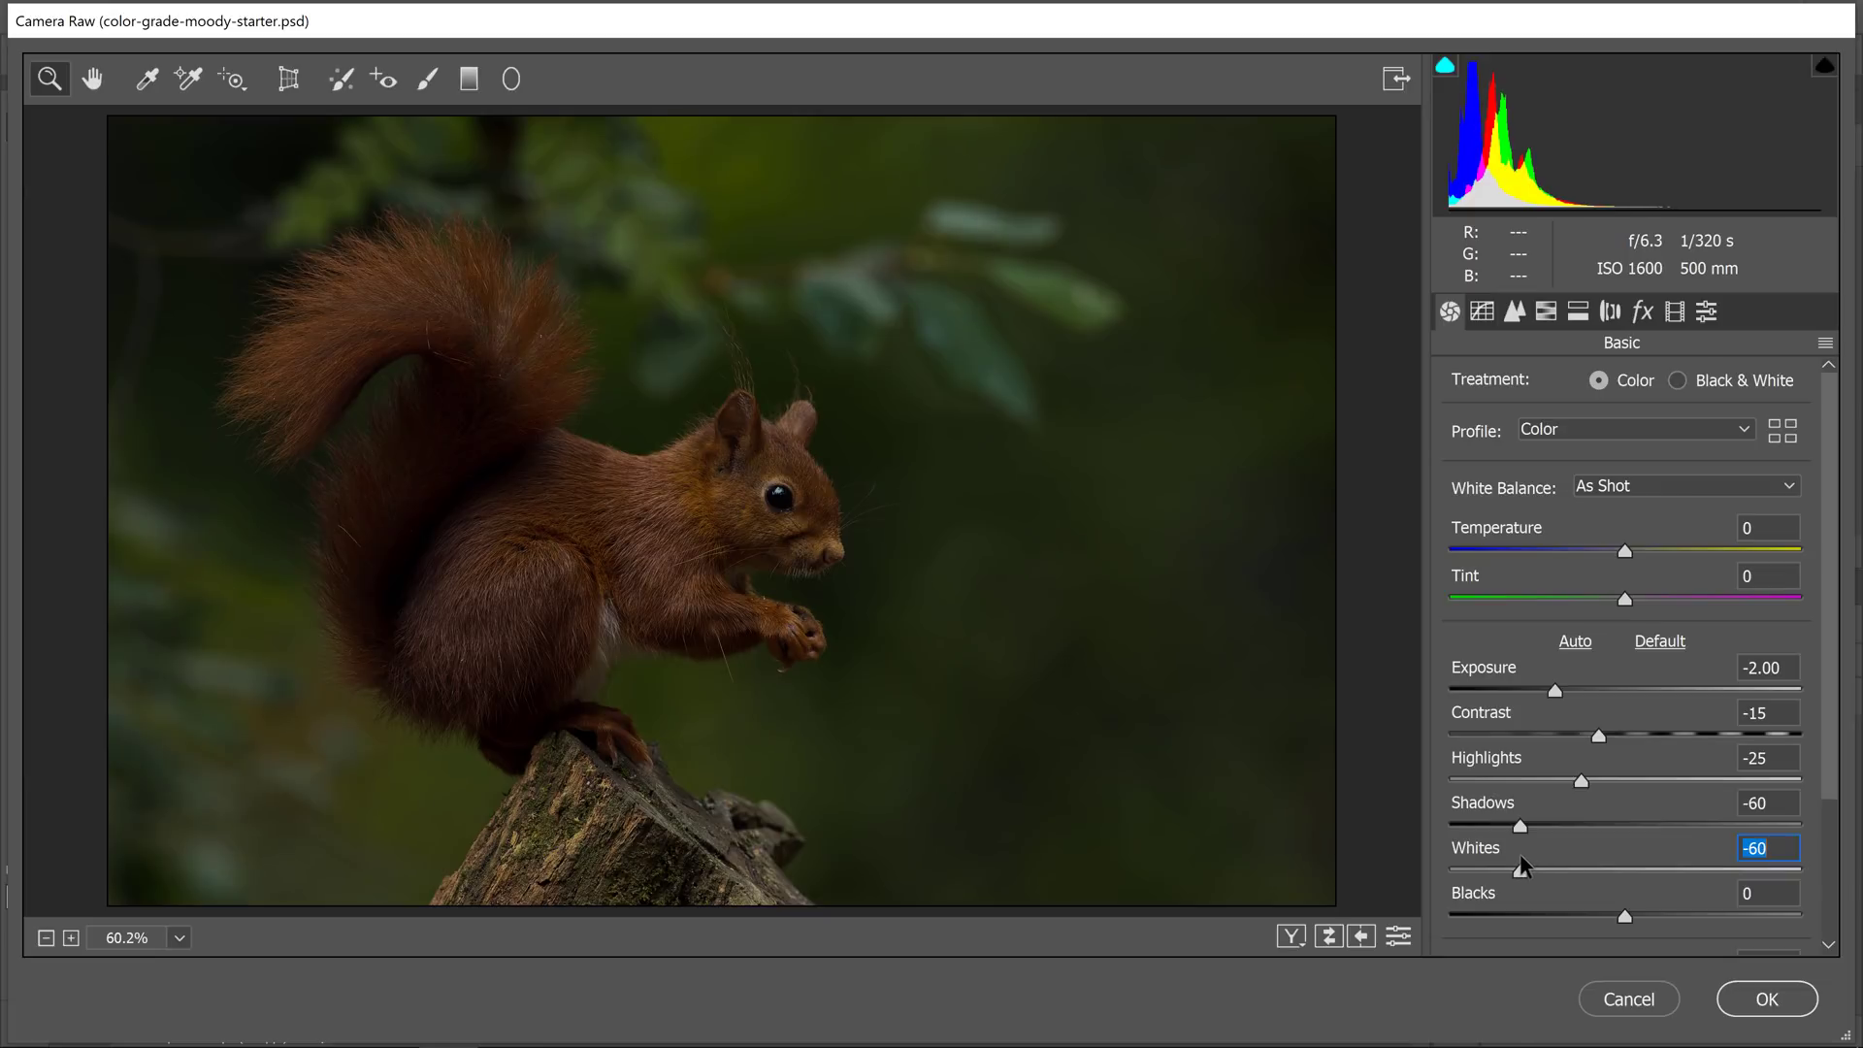
{"action": "left_click_drag", "start_coordinate": [1625, 916], "coordinate": [1599, 919]}
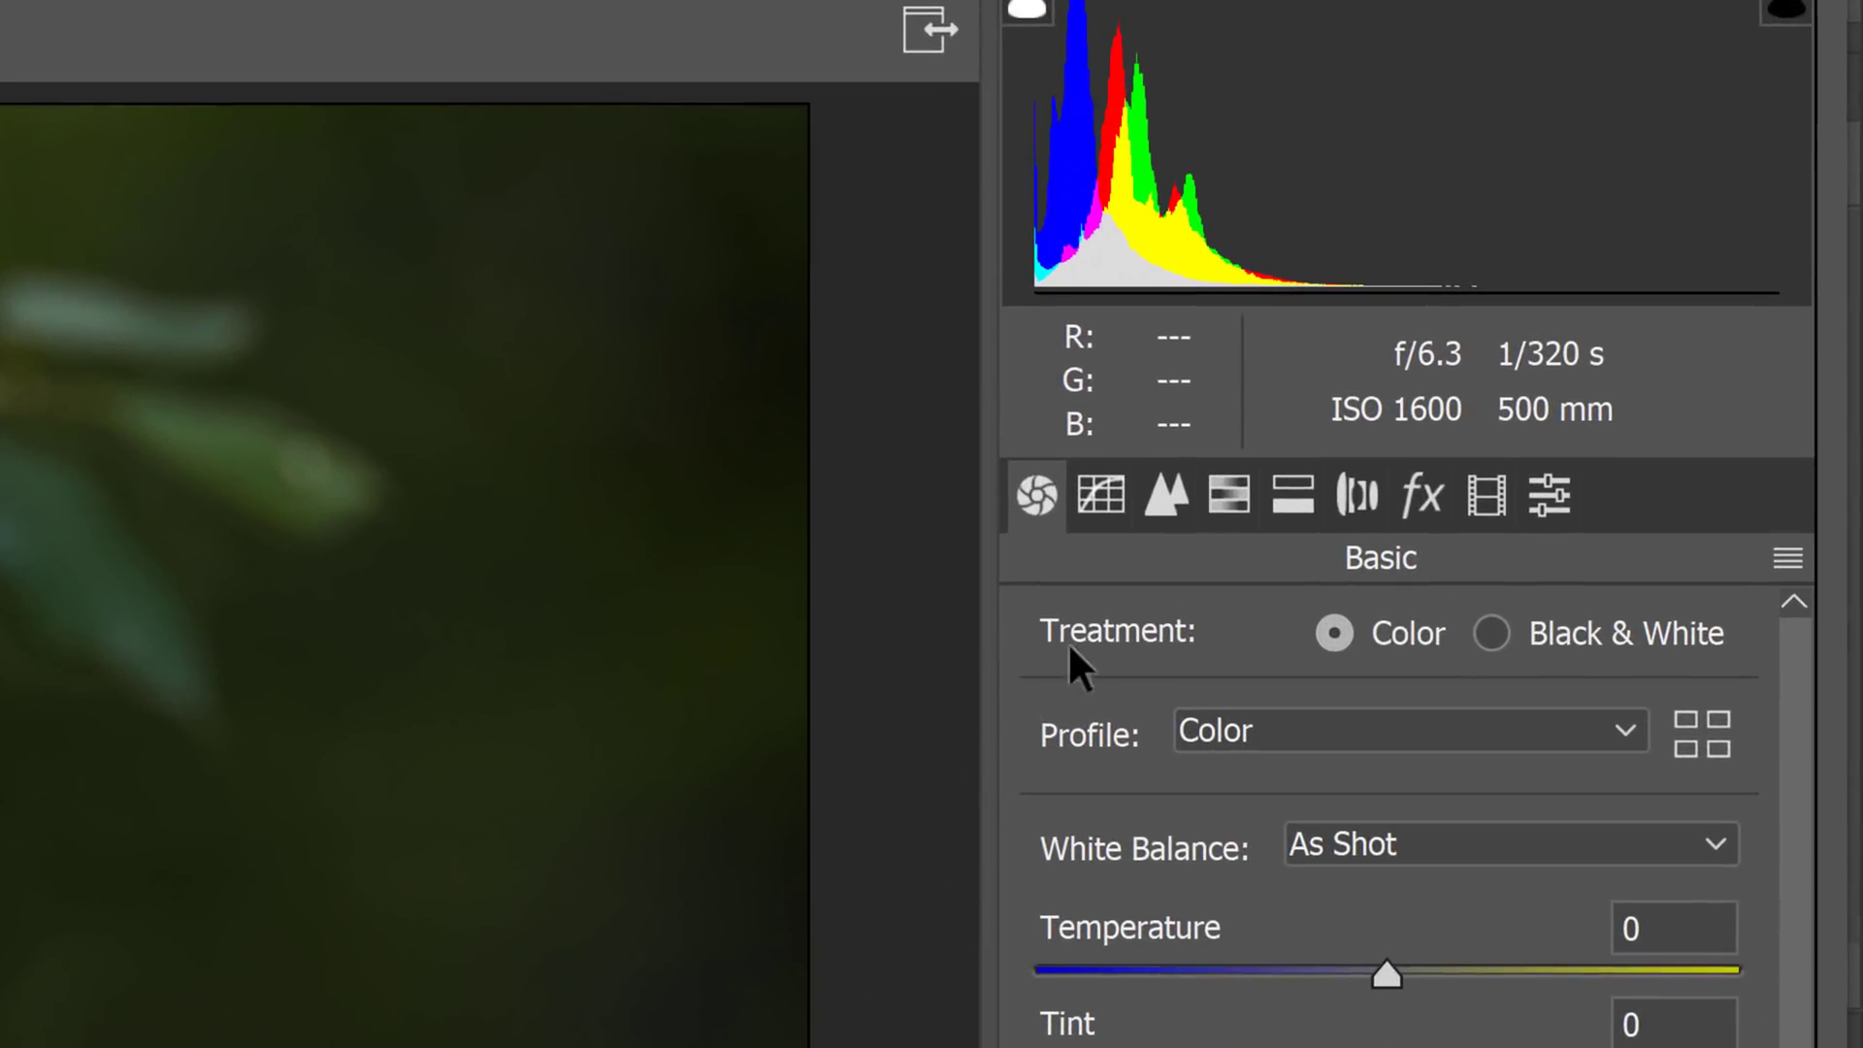
Open the Point tone curve and add a point in the shadows
{"action": "left_click", "coordinate": [1102, 497]}
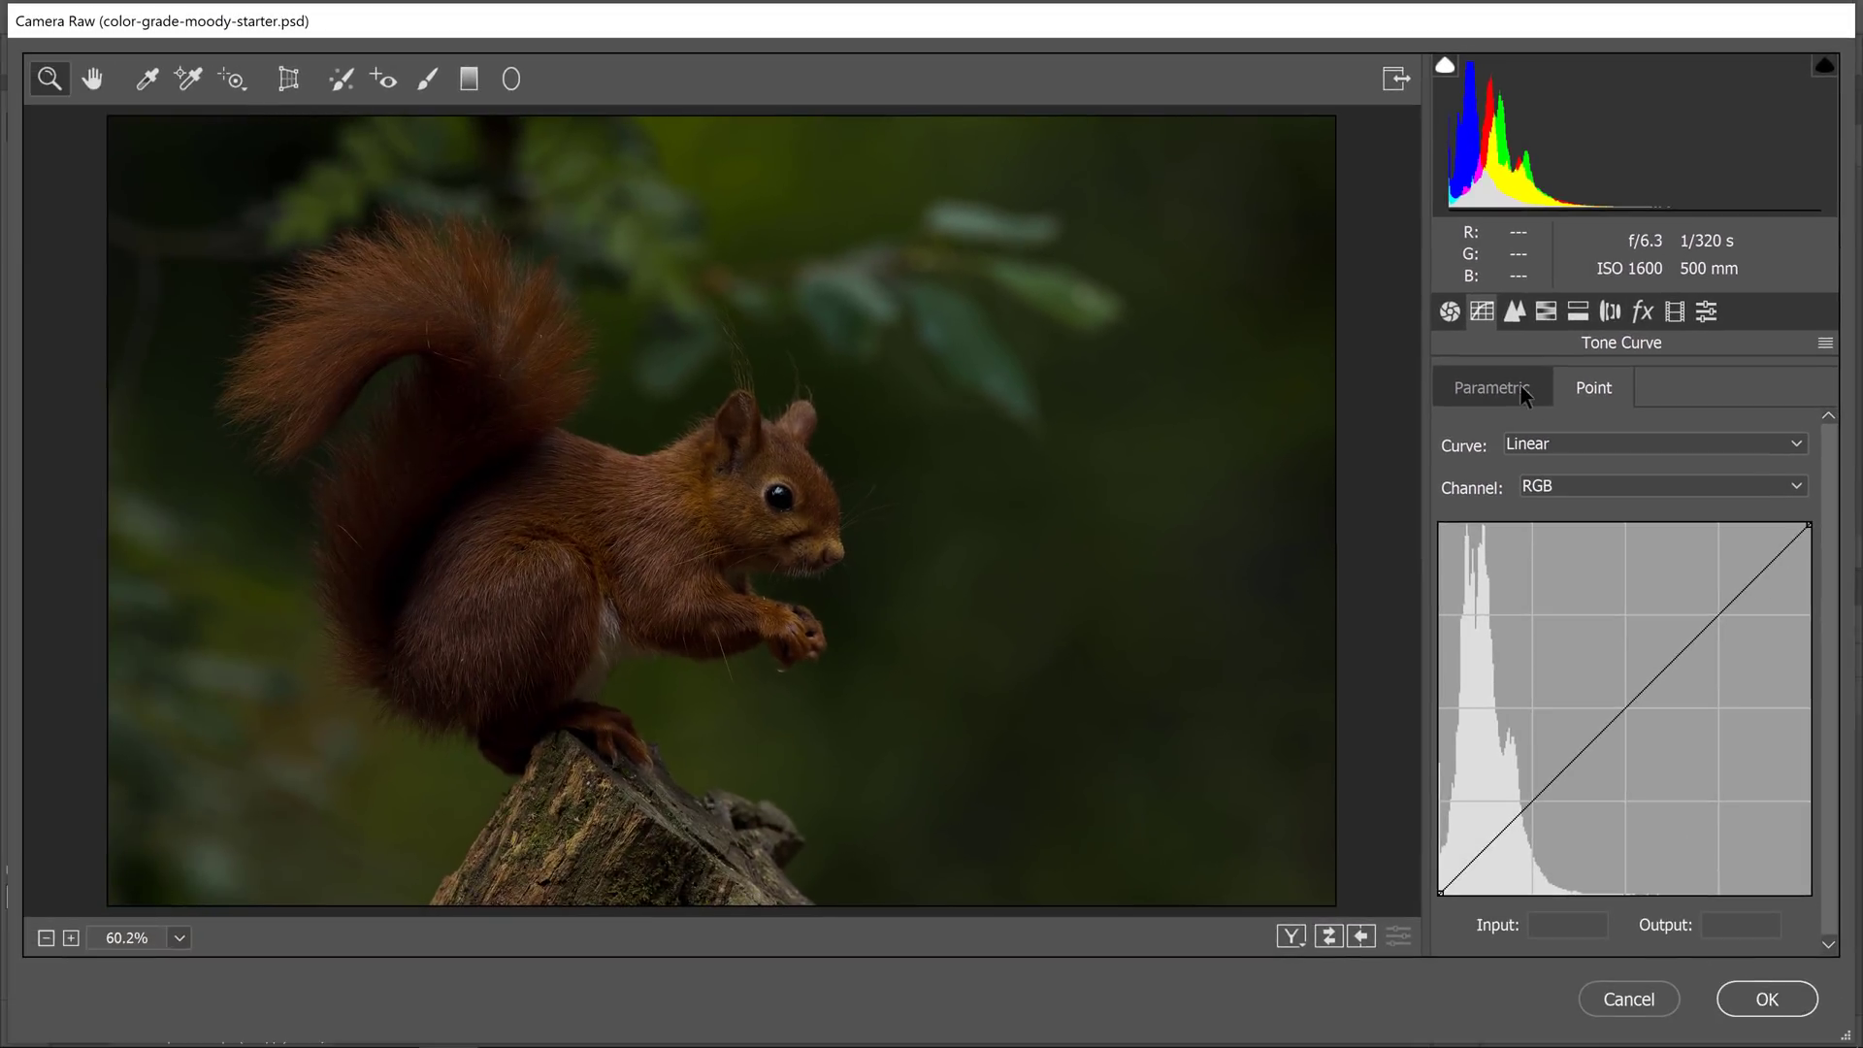
{"action": "left_click", "coordinate": [1327, 534]}
{"action": "left_click", "coordinate": [1445, 553]}
{"action": "mouse_move", "coordinate": [1533, 805]}
{"action": "left_mouse_down"}
{"action": "mouse_move", "coordinate": [1543, 842]}
{"action": "mouse_move", "coordinate": [1507, 754]}
{"action": "mouse_move", "coordinate": [1547, 819]}
{"action": "mouse_move", "coordinate": [1539, 786]}
{"action": "mouse_move", "coordinate": [1558, 885]}
{"action": "mouse_move", "coordinate": [1529, 803]}
{"action": "left_mouse_up"}
Lift the black endpoint's output to 12 and lower the white endpoint's output to 243
{"action": "left_click", "coordinate": [1440, 893]}
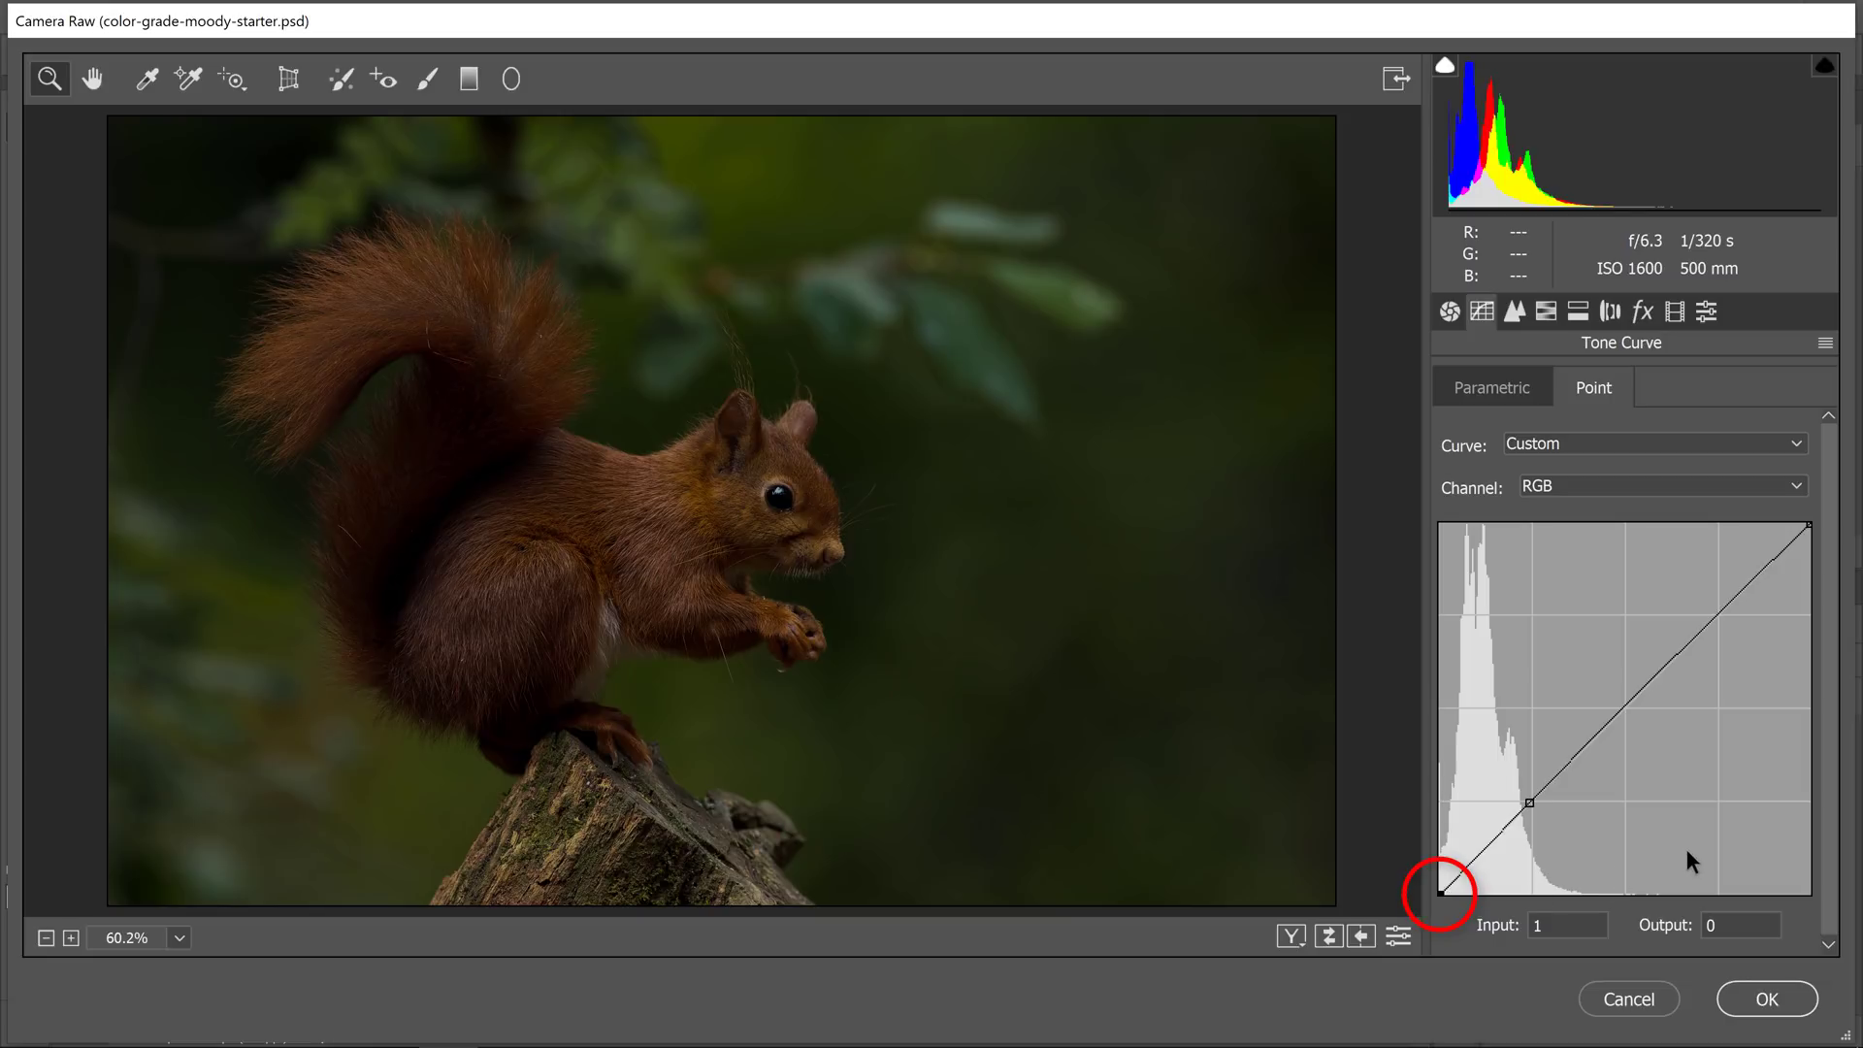
{"action": "key", "text": "Up"}
{"action": "key", "text": "Up"}
{"action": "key", "text": "Up"}
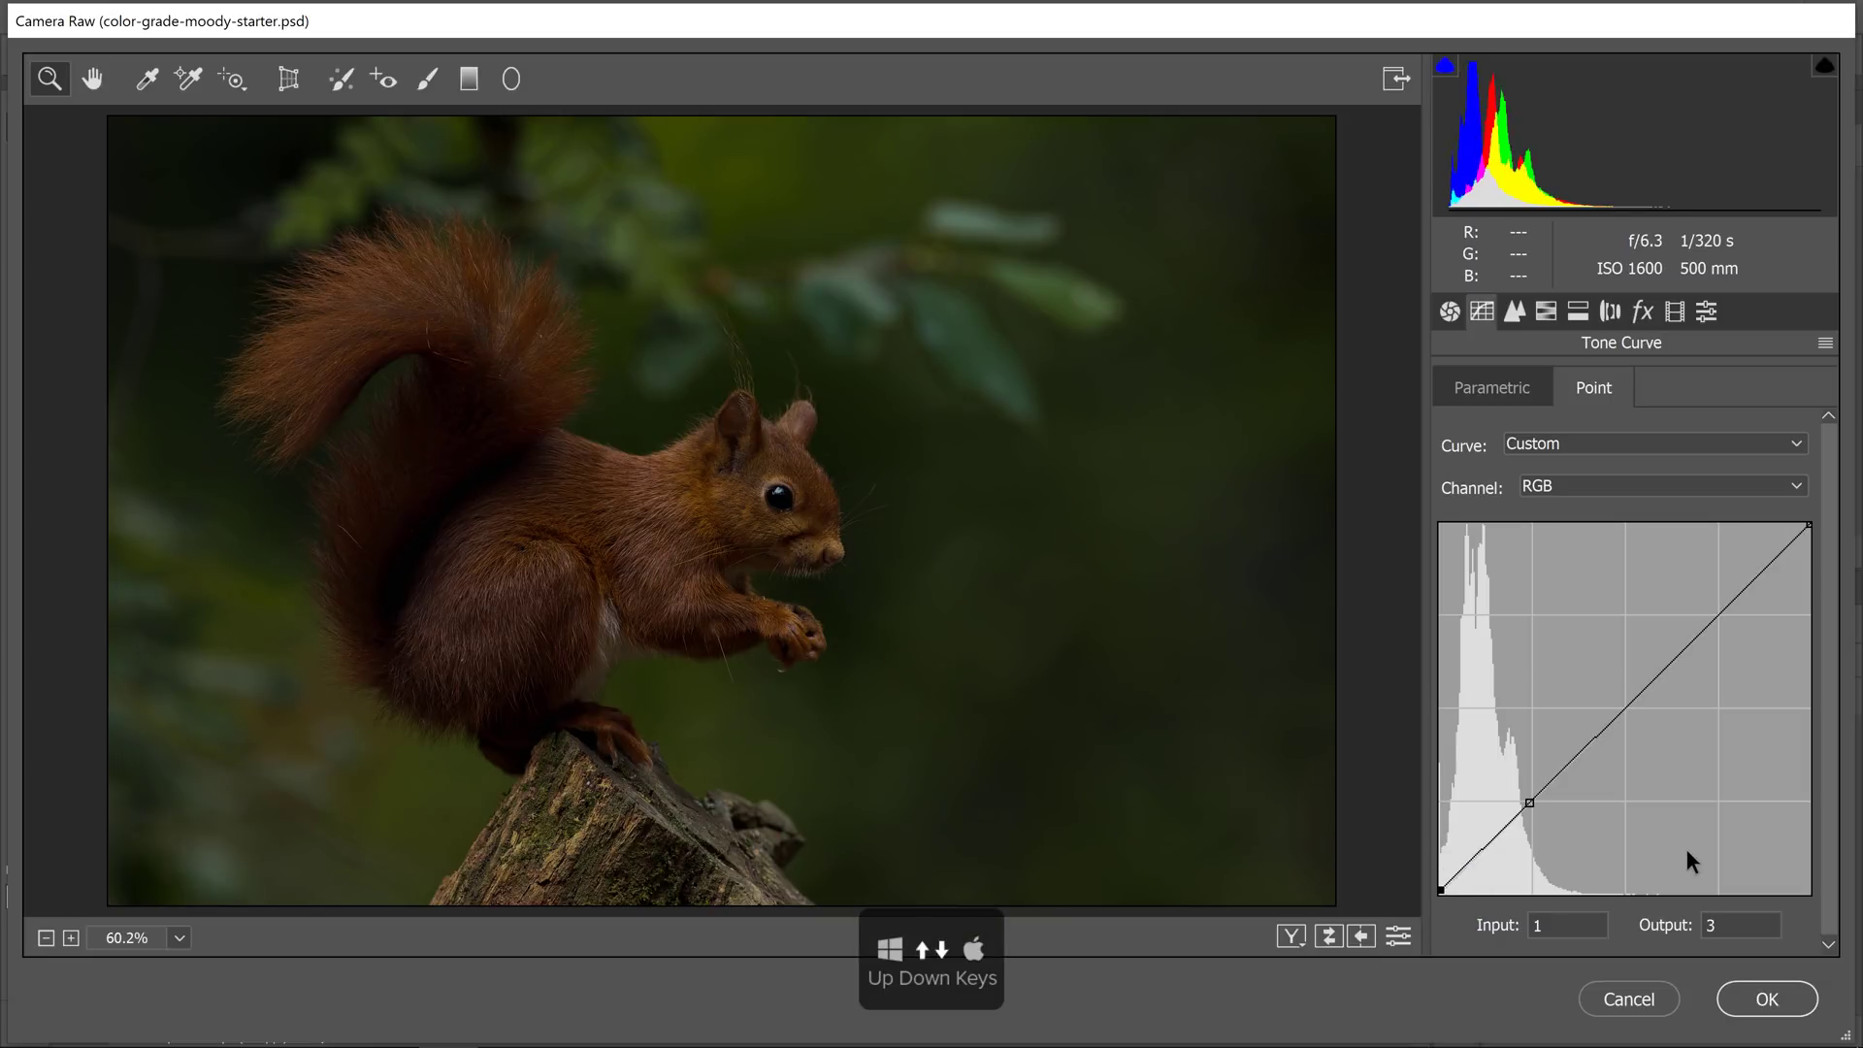
{"action": "key", "text": "Up"}
{"action": "key", "text": "Up"}
{"action": "key", "text": "Up"}
{"action": "key", "text": "Up"}
{"action": "key", "text": "Up"}
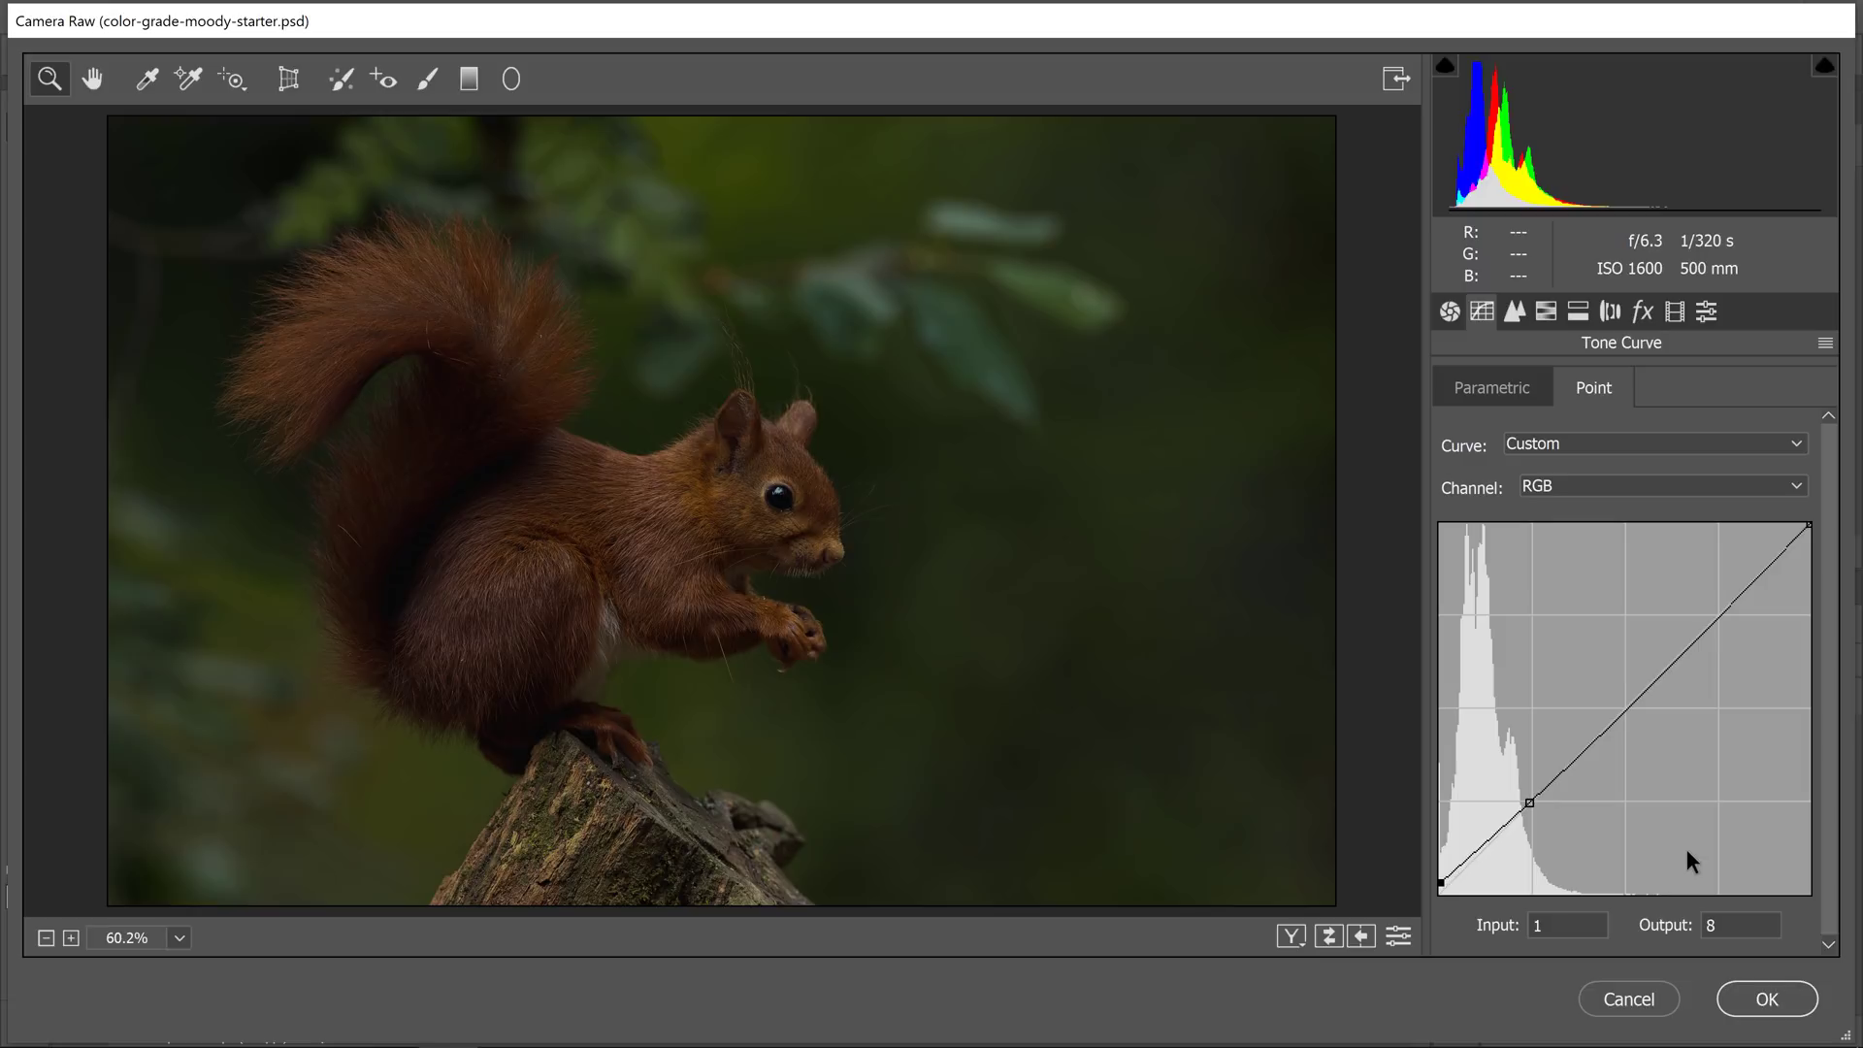
{"action": "key", "text": "Up"}
{"action": "key", "text": "Up"}
{"action": "key", "text": "Up"}
{"action": "key", "text": "Up"}
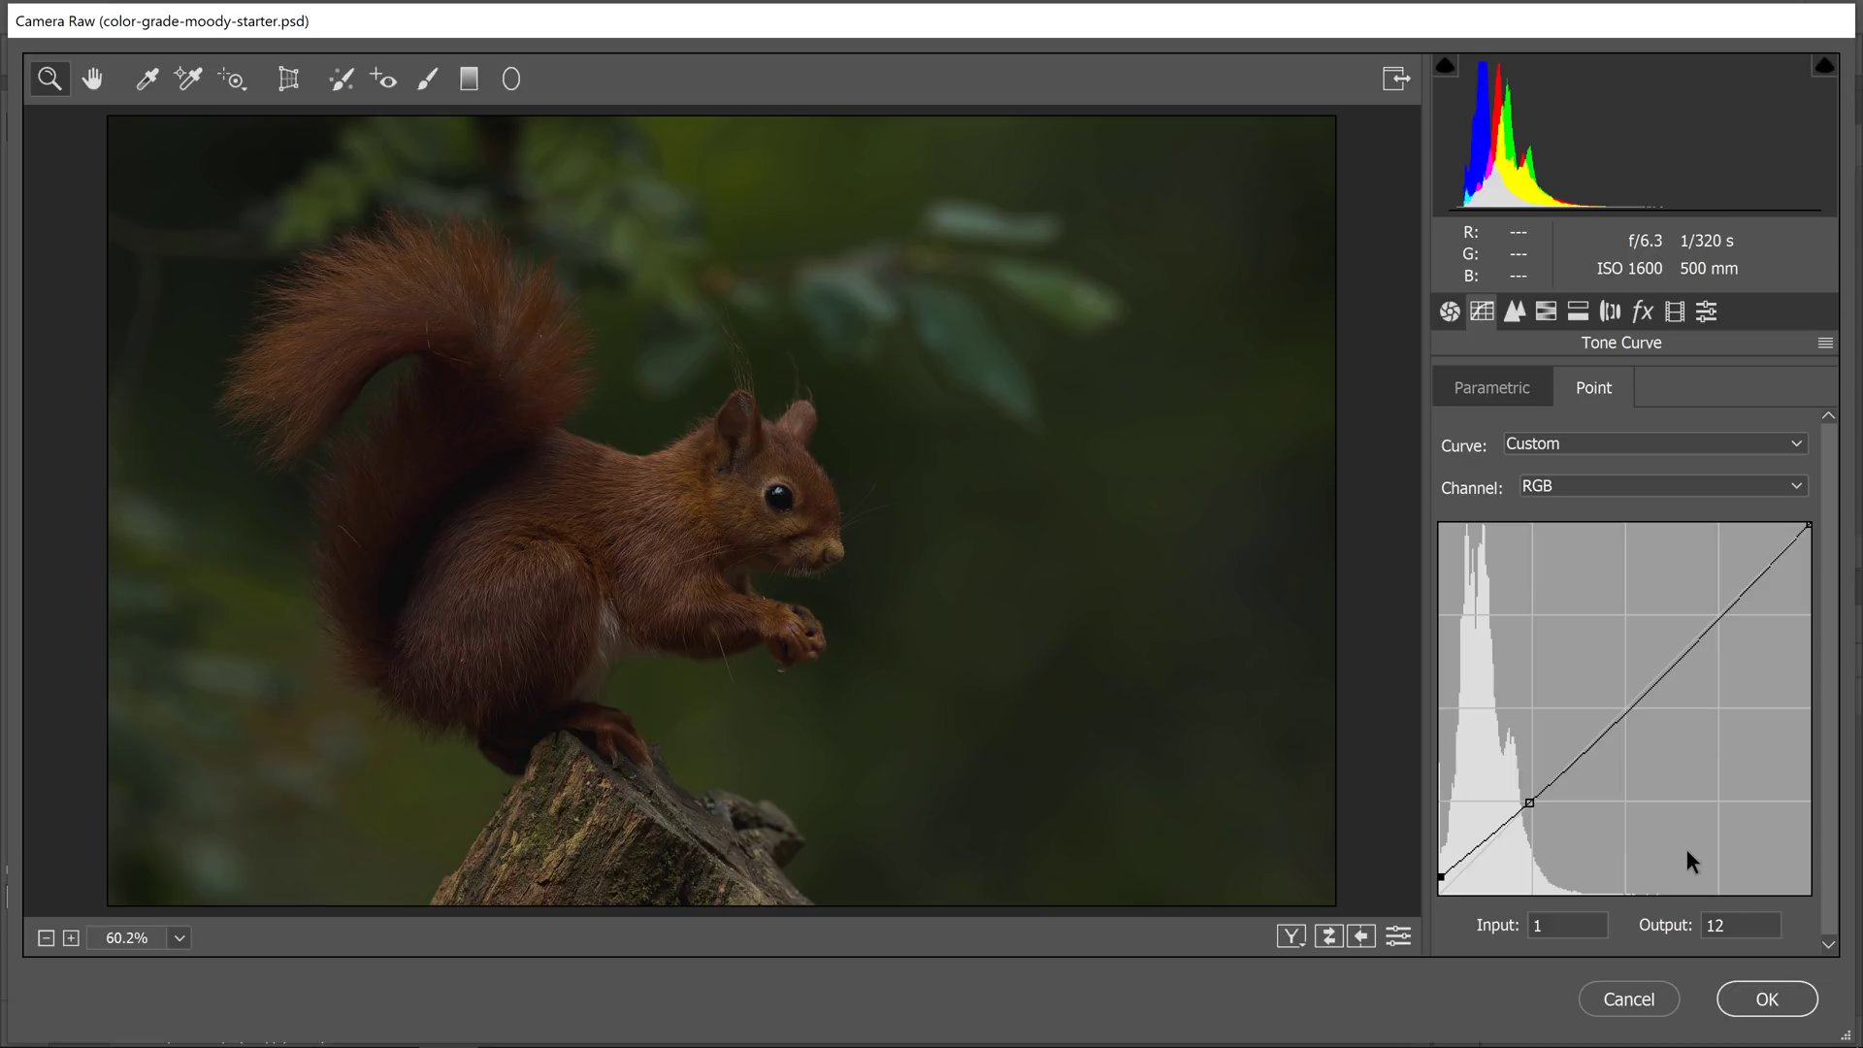
{"action": "left_click", "coordinate": [1808, 526]}
{"action": "key", "text": "Down"}
{"action": "key", "text": "Down"}
{"action": "key", "text": "Down"}
{"action": "key", "text": "Down"}
{"action": "key", "text": "Down"}
{"action": "key", "text": "Down"}
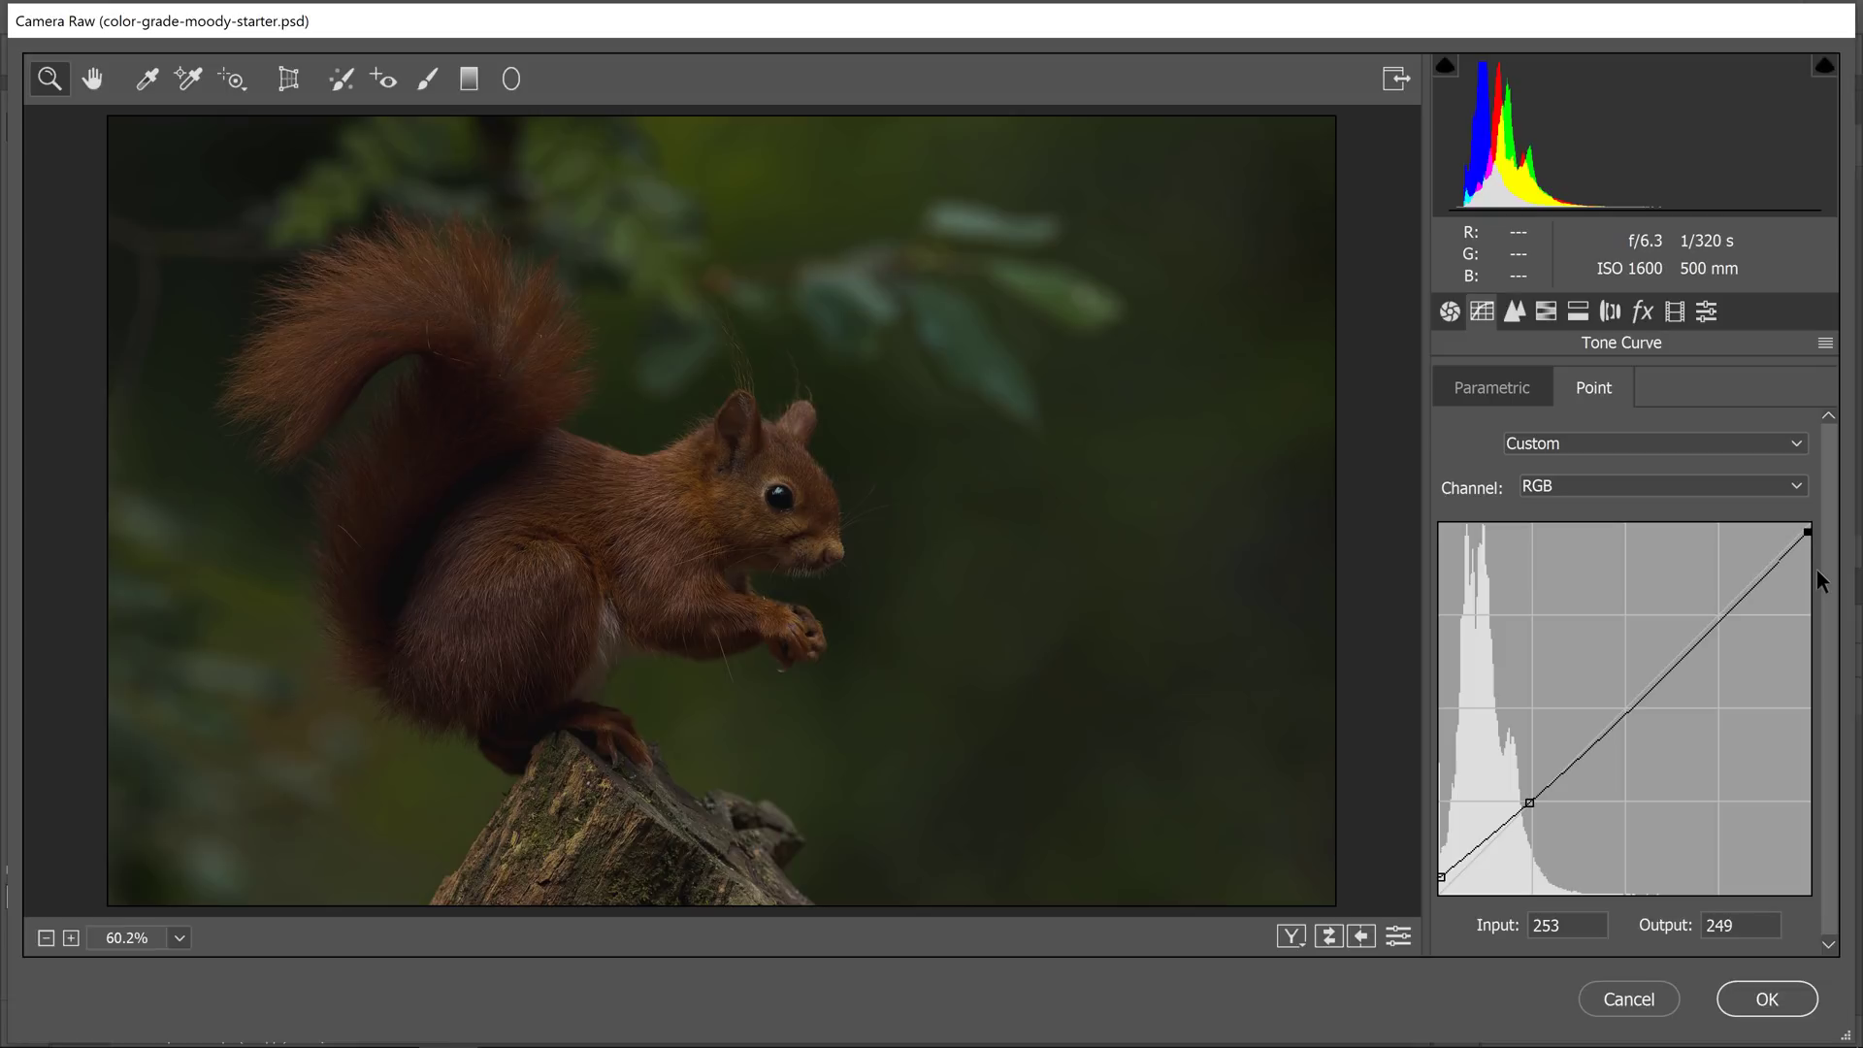
{"action": "key", "text": "Right"}
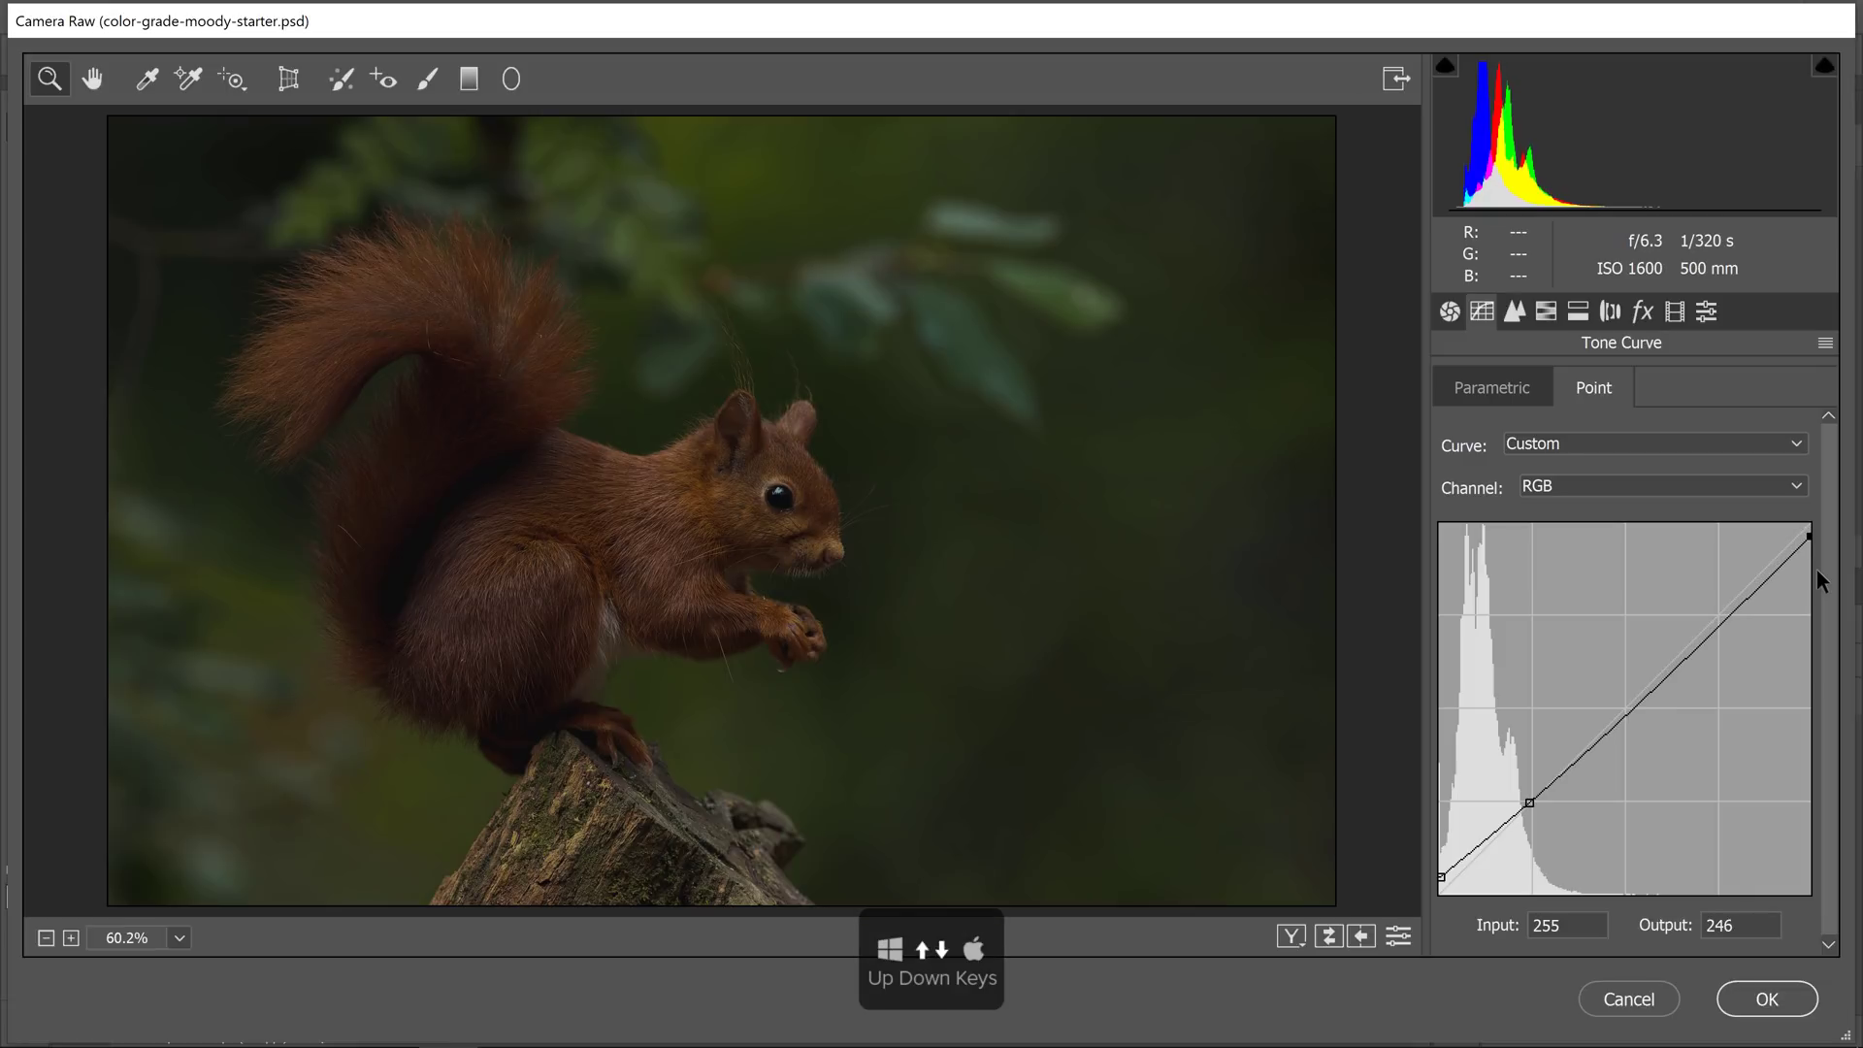
{"action": "key", "text": "Down"}
{"action": "key", "text": "Down"}
{"action": "key", "text": "Down"}
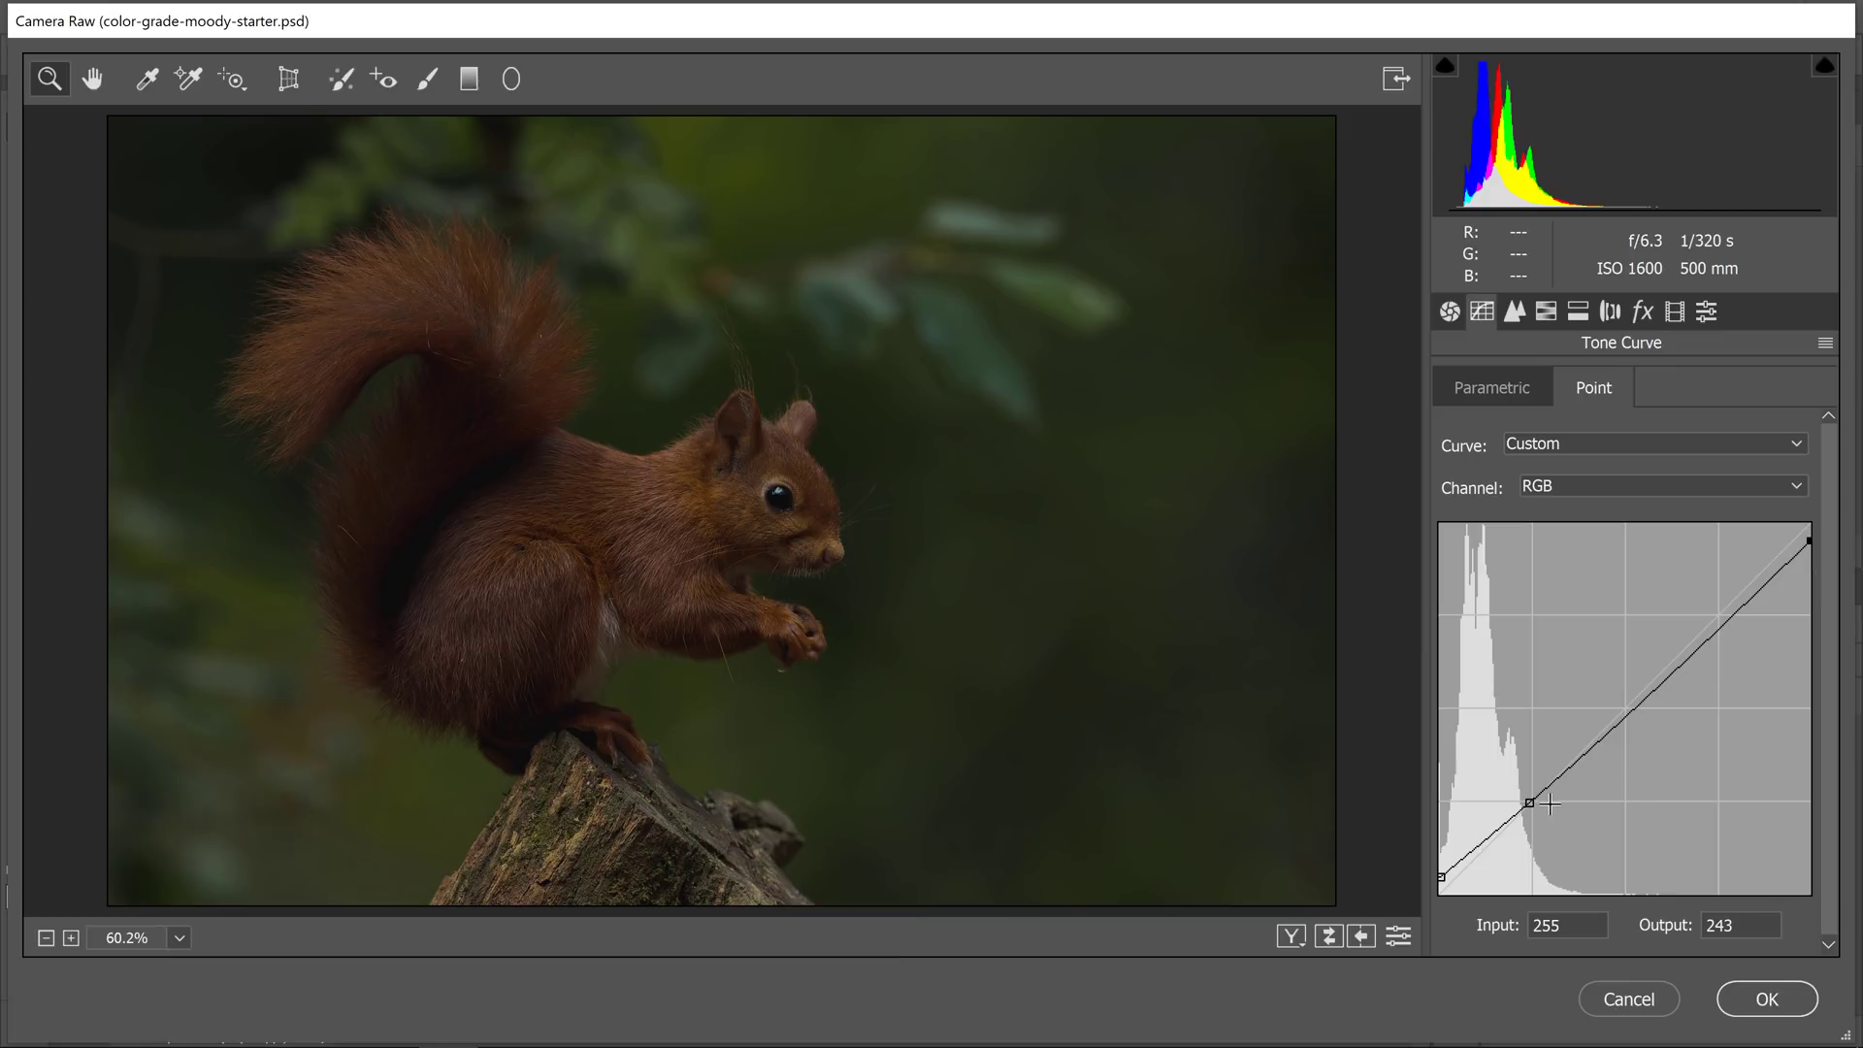
Pull the shadow point to input 56, output 41, raise a highlight point, and compare
{"action": "left_click_drag", "start_coordinate": [1533, 801], "coordinate": [1527, 833]}
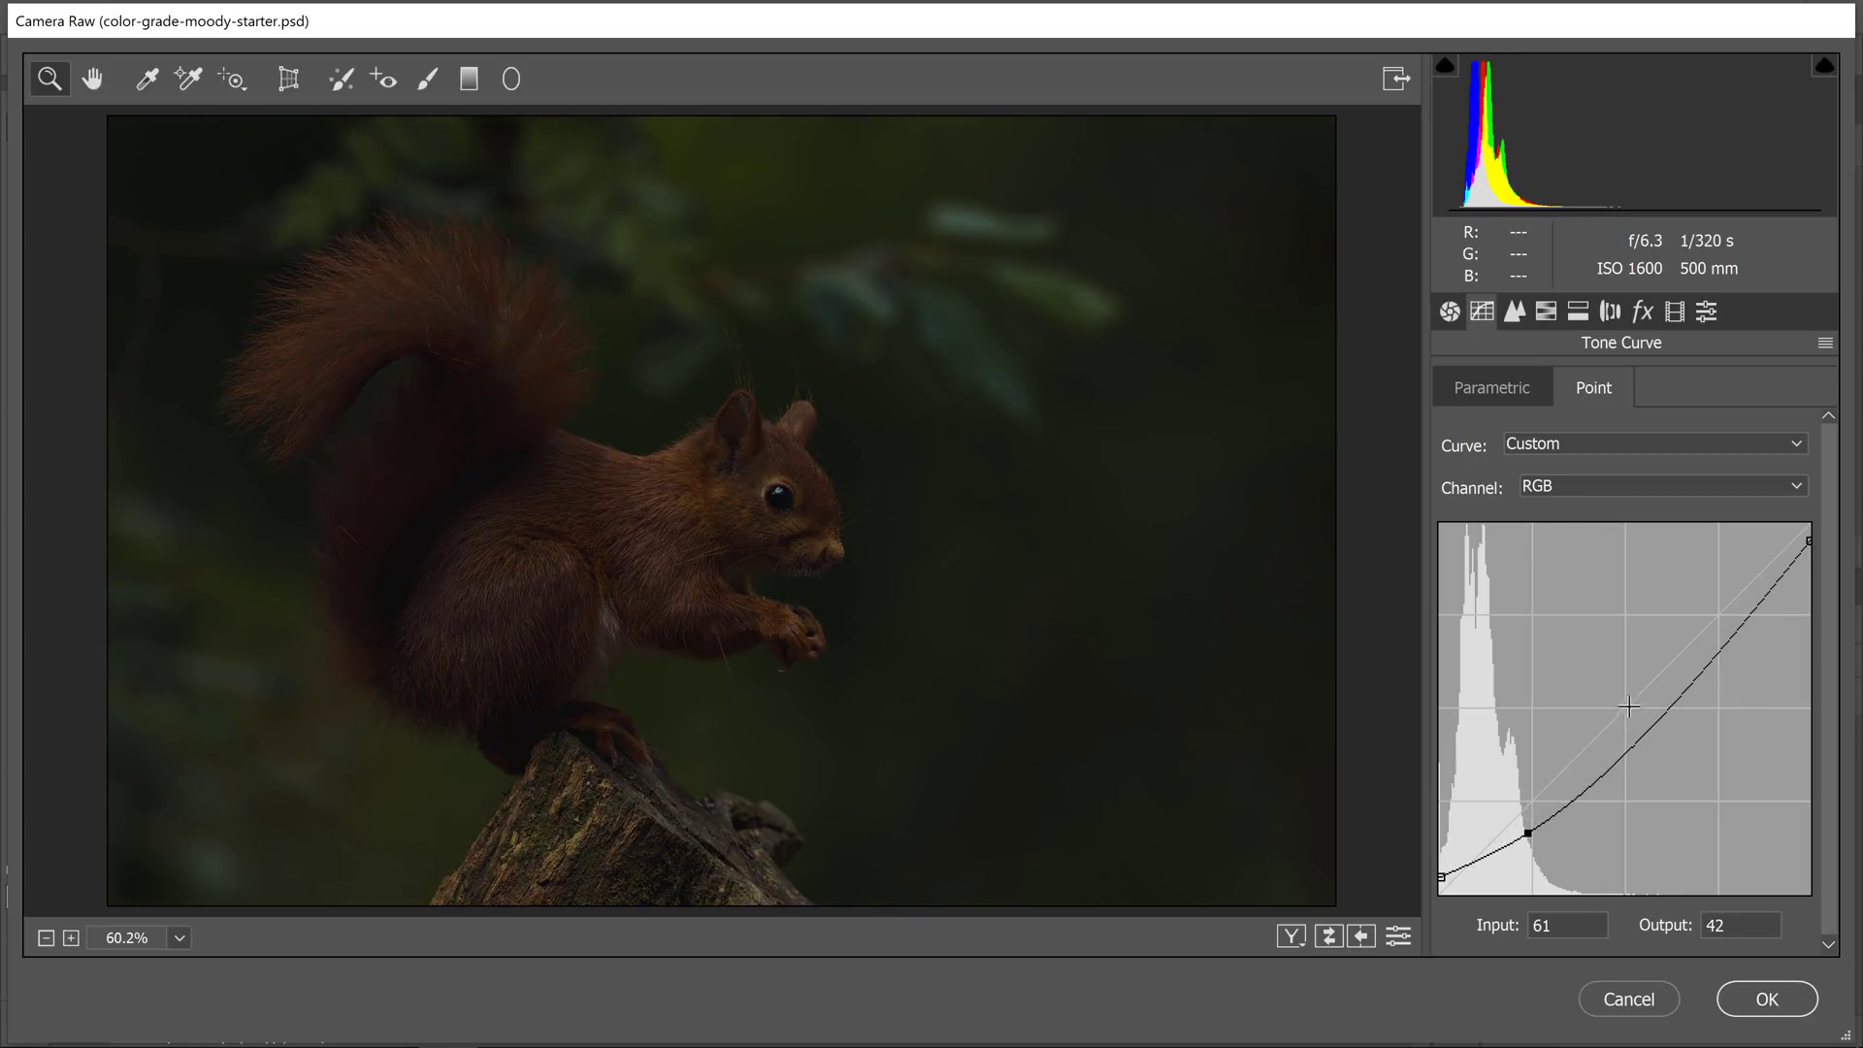
{"action": "left_click", "coordinate": [1741, 622]}
{"action": "left_click_drag", "start_coordinate": [1741, 622], "coordinate": [1726, 612]}
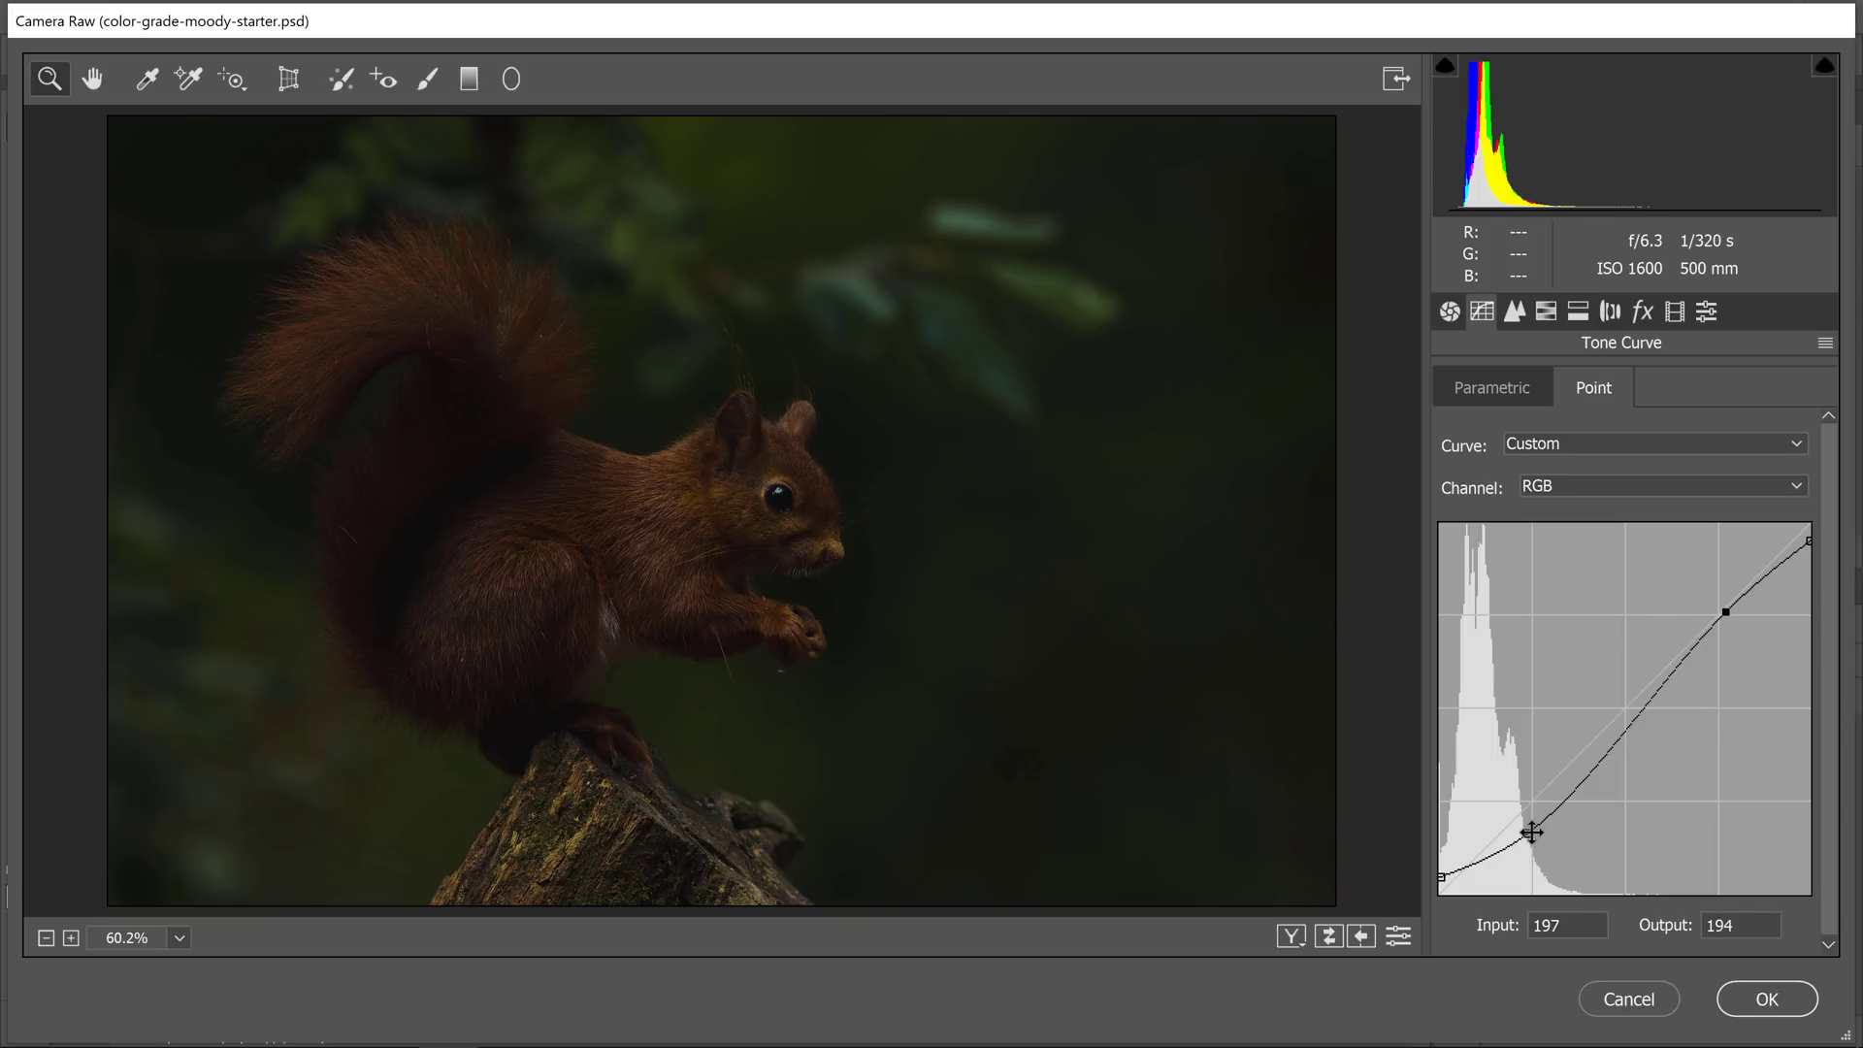
{"action": "left_click_drag", "start_coordinate": [1530, 832], "coordinate": [1520, 835]}
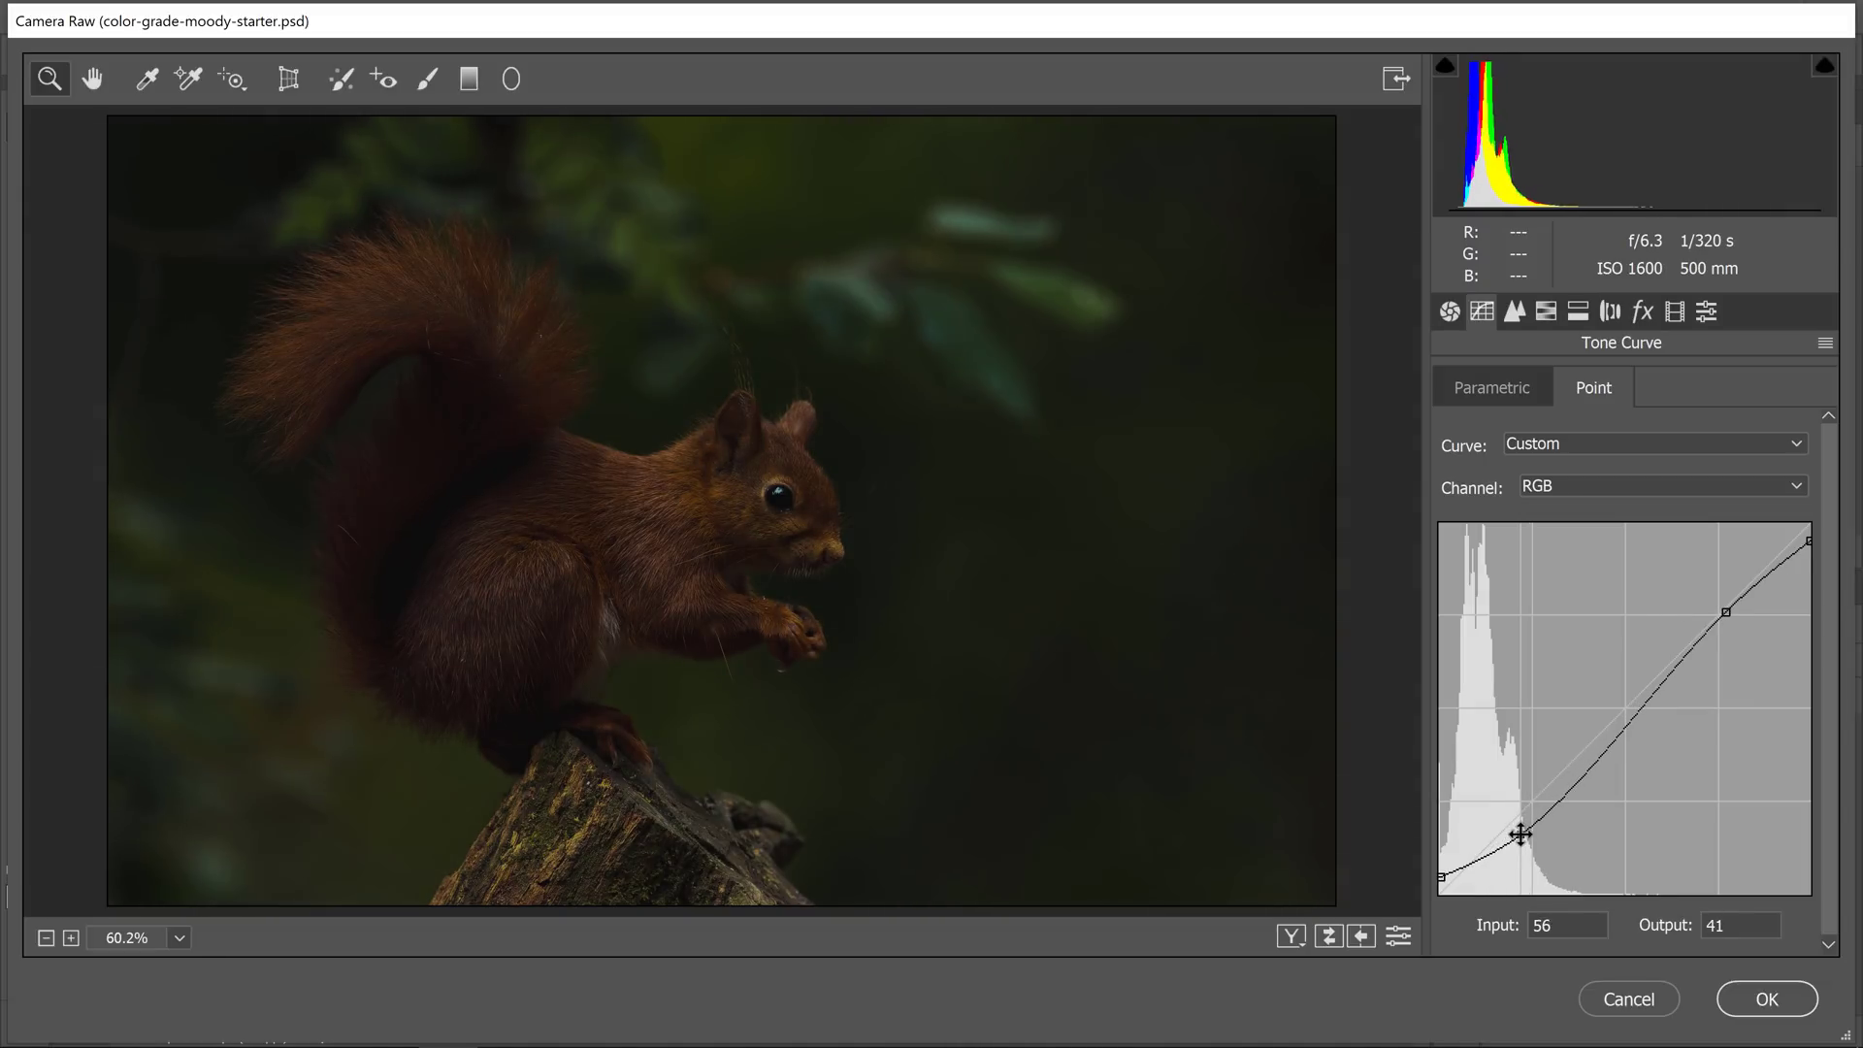
{"action": "left_click", "coordinate": [1398, 936]}
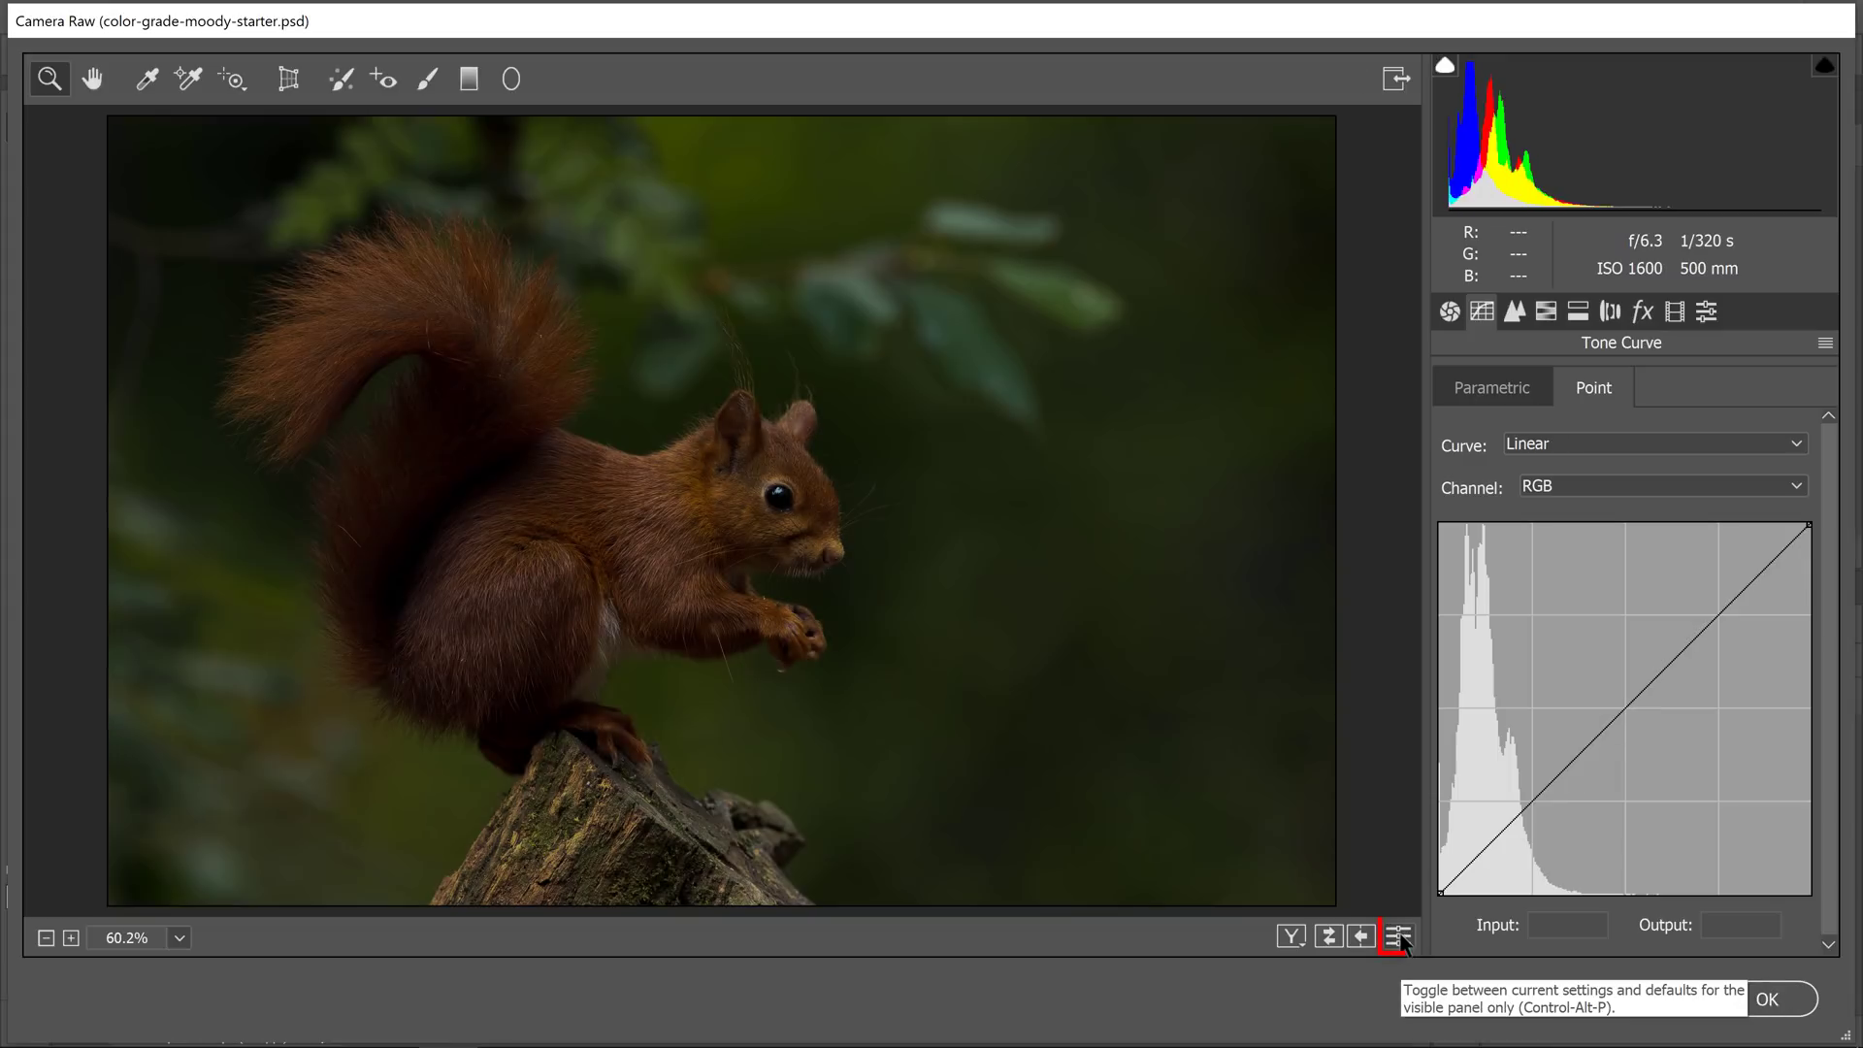
{"action": "left_click", "coordinate": [1398, 936]}
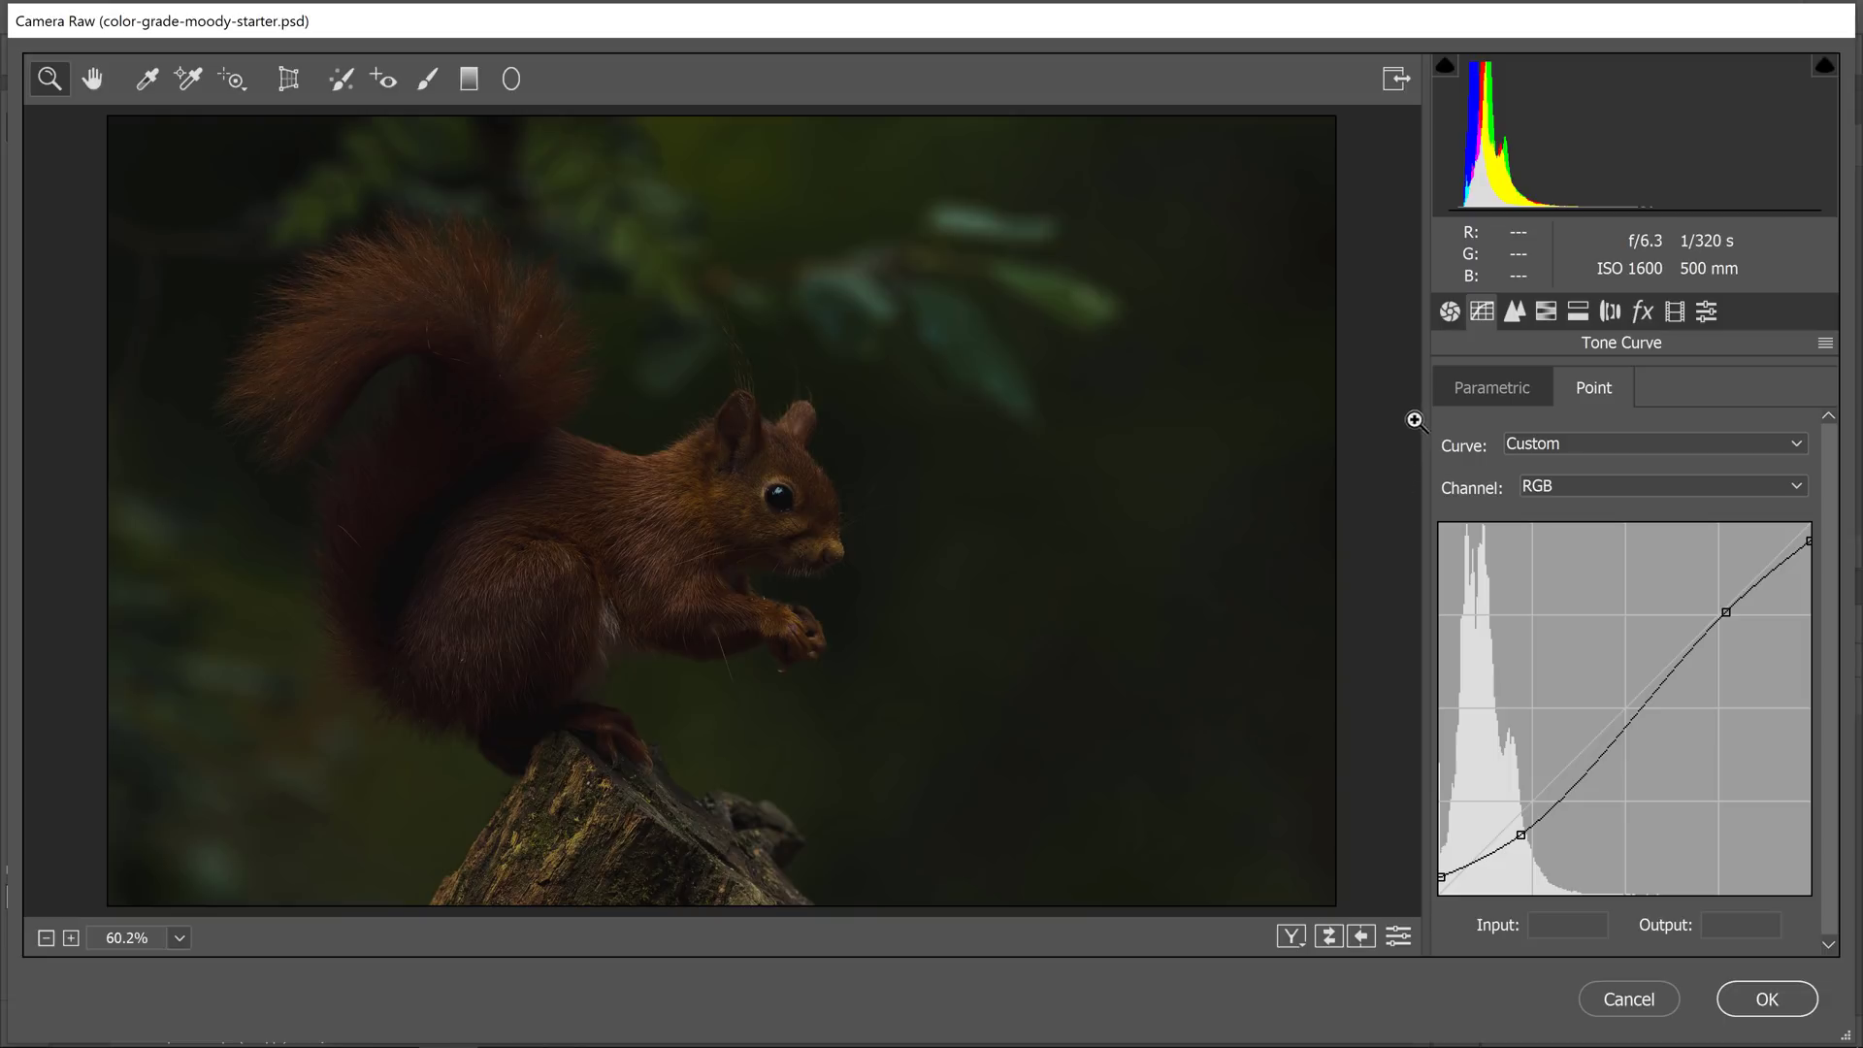
In Basic, set Clarity +10, Vibrance +15, Saturation -20, then preview the defaults for comparison
{"action": "left_click", "coordinate": [1448, 312]}
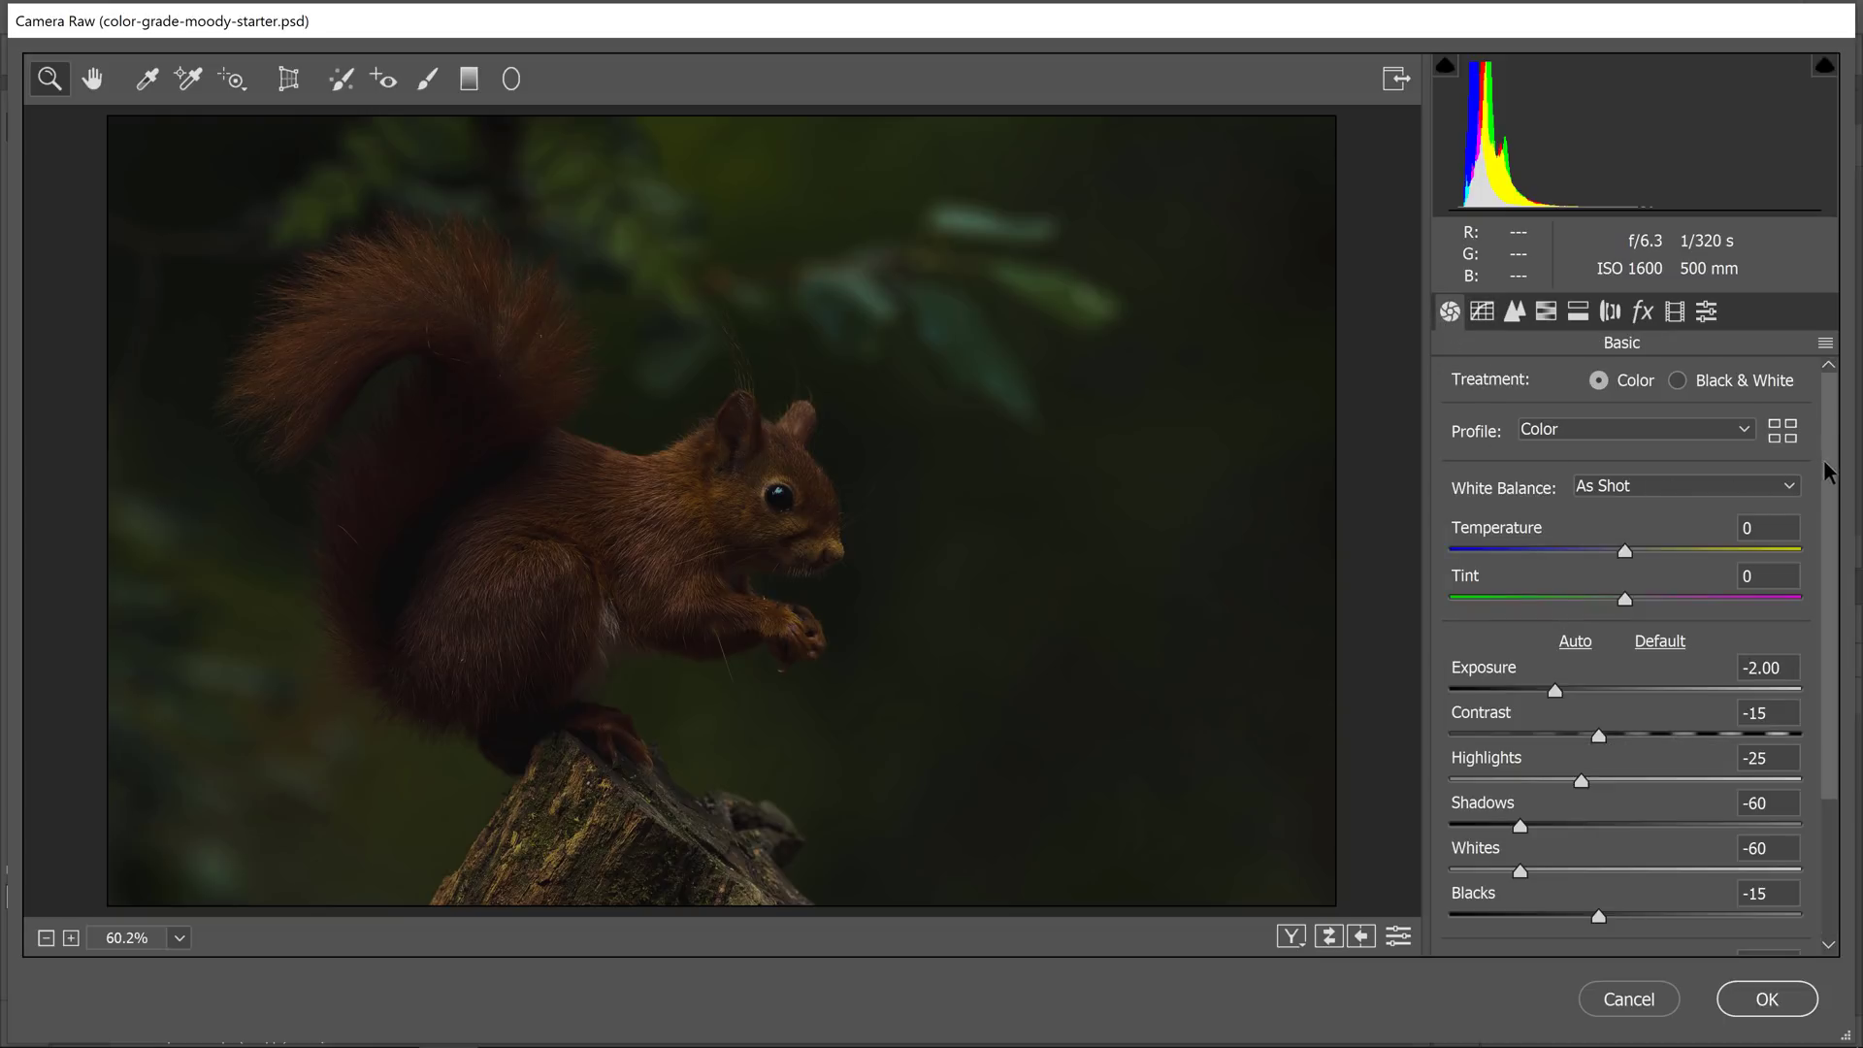
{"action": "left_click_drag", "start_coordinate": [1824, 458], "coordinate": [1842, 649]}
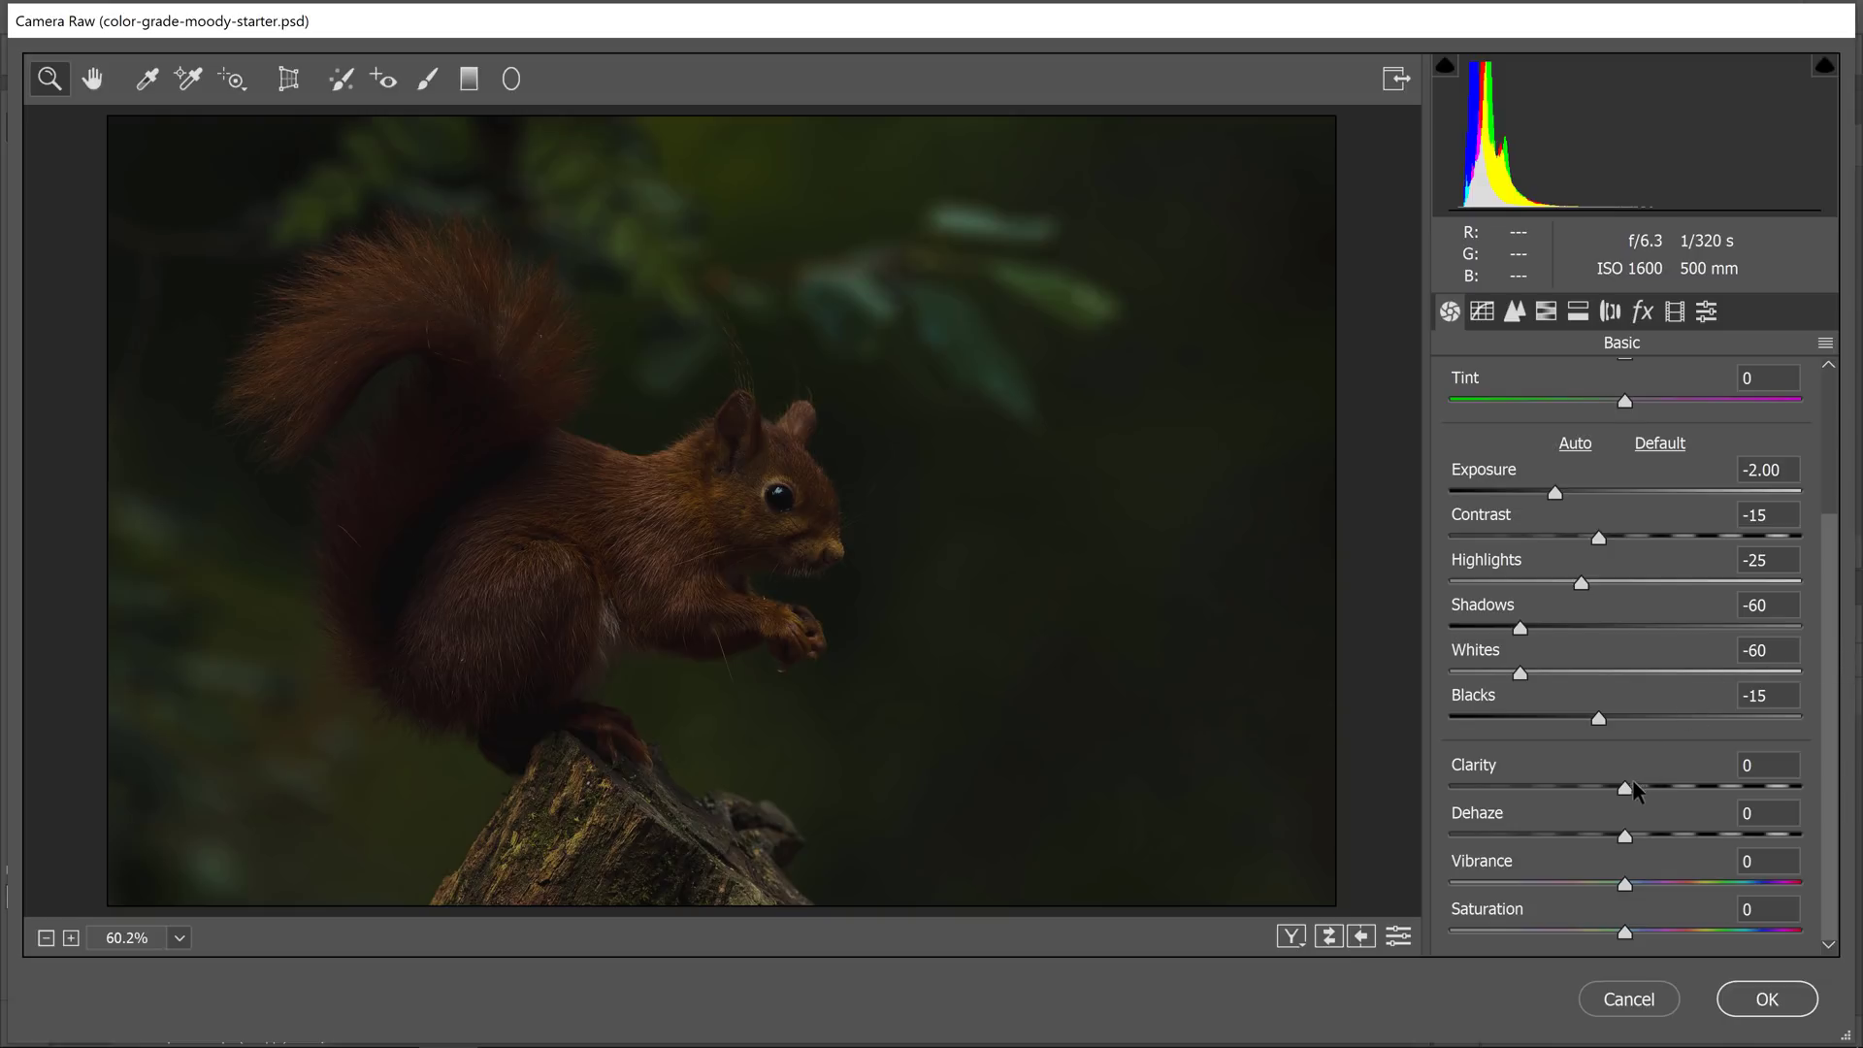
{"action": "left_click_drag", "start_coordinate": [1625, 786], "coordinate": [1642, 795]}
{"action": "left_click_drag", "start_coordinate": [1626, 887], "coordinate": [1650, 901]}
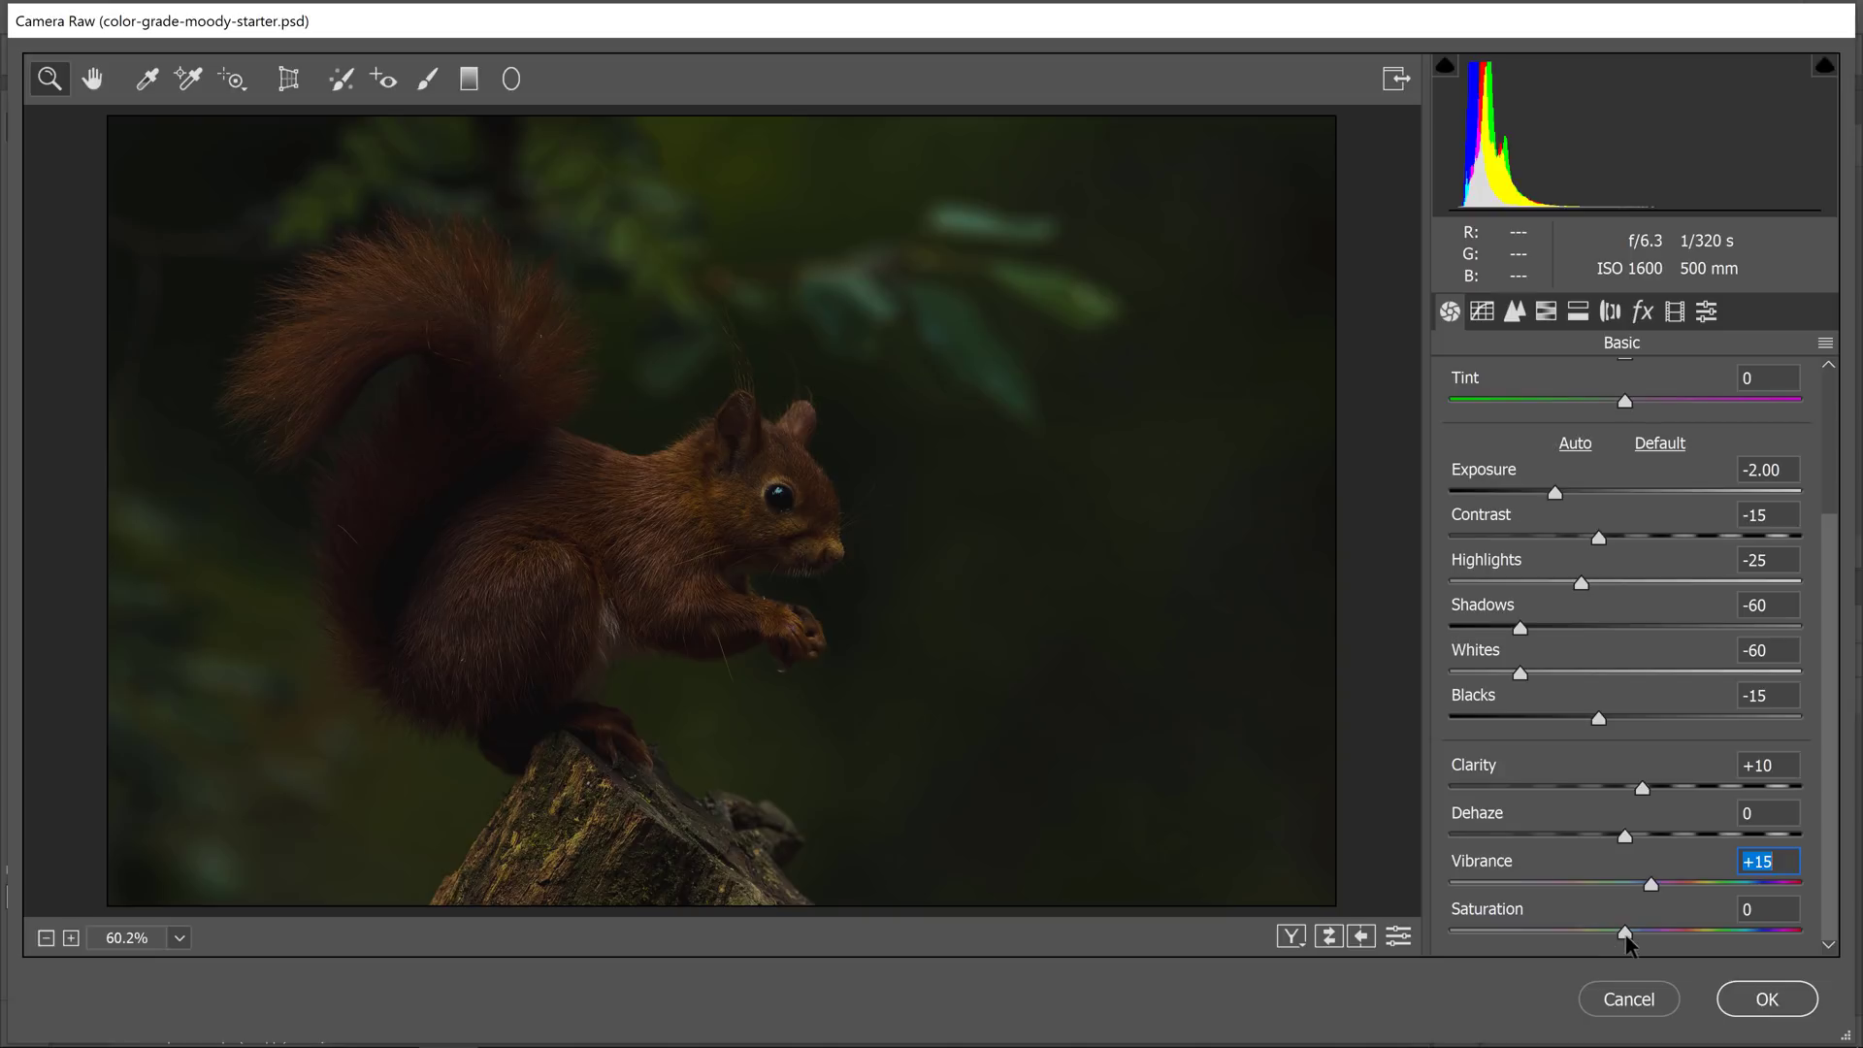
{"action": "left_click_drag", "start_coordinate": [1628, 939], "coordinate": [1589, 937]}
{"action": "left_click", "coordinate": [1399, 938]}
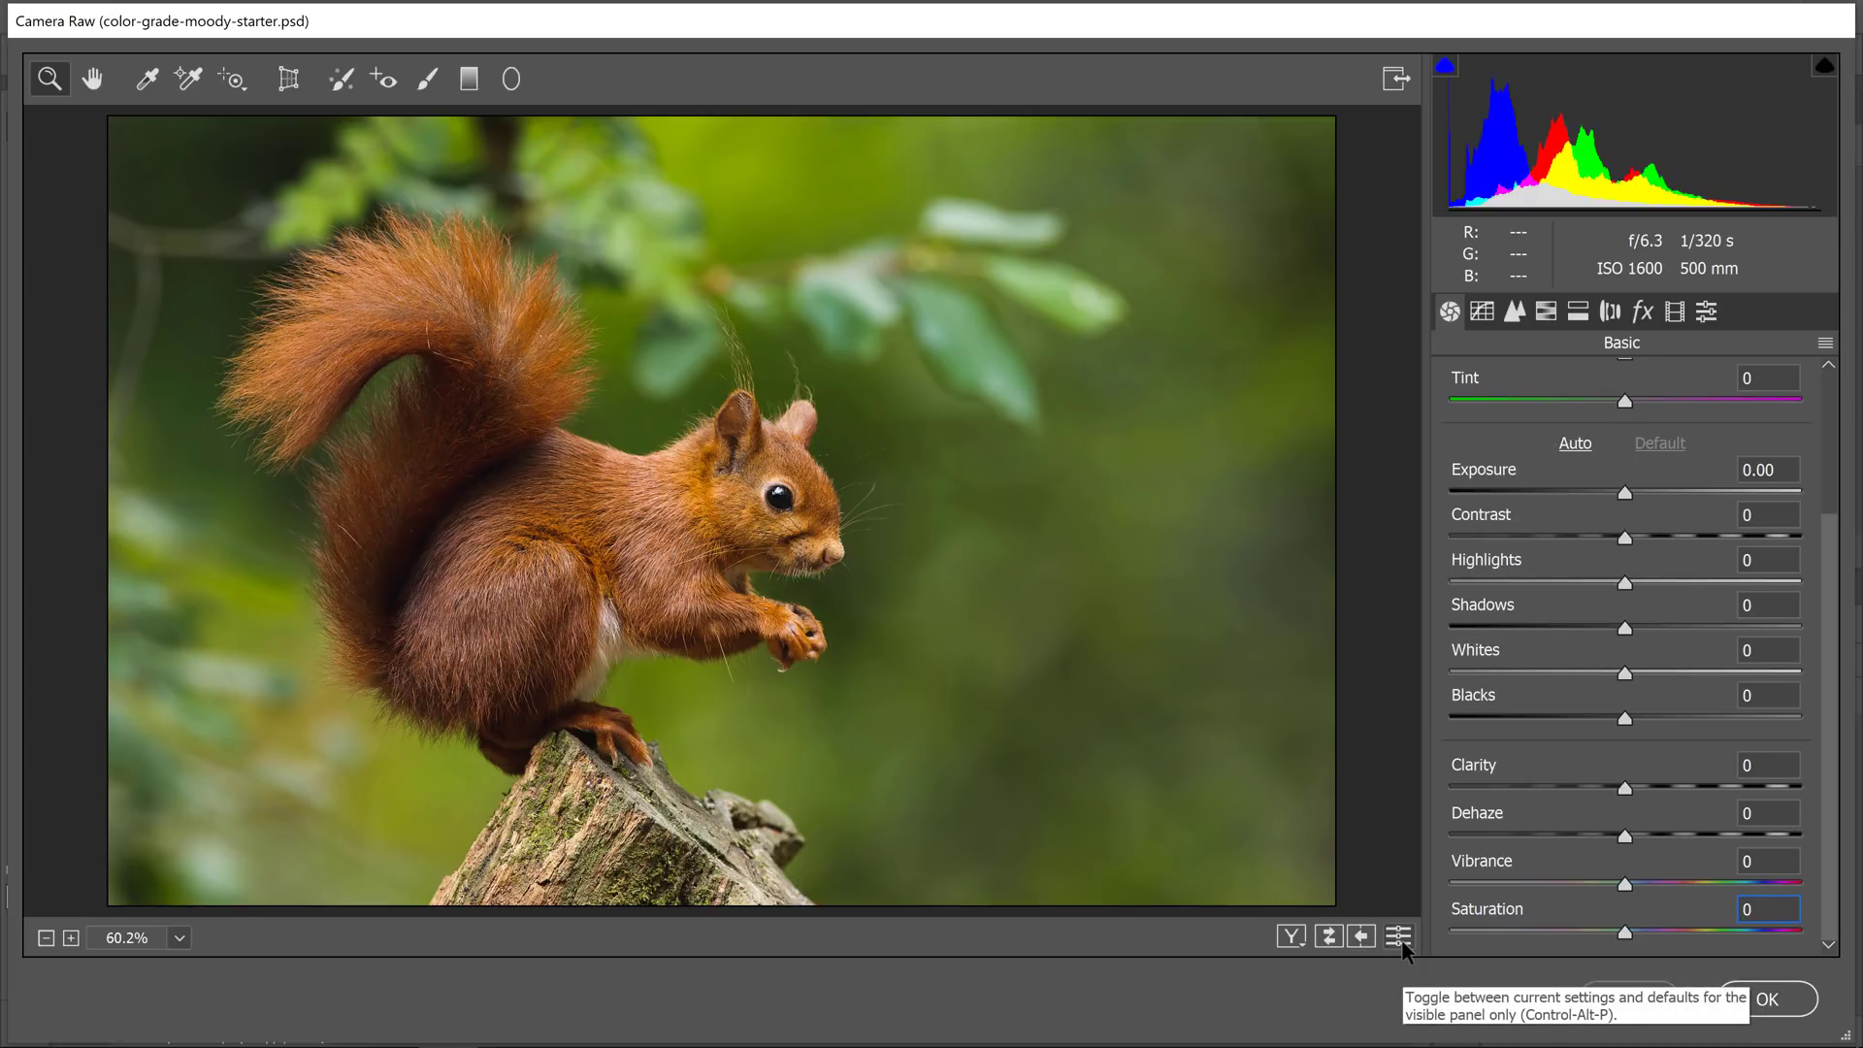
Restore the grade and shift HSL hues to Greens +85 and Aquas +5
{"action": "left_click", "coordinate": [1401, 939]}
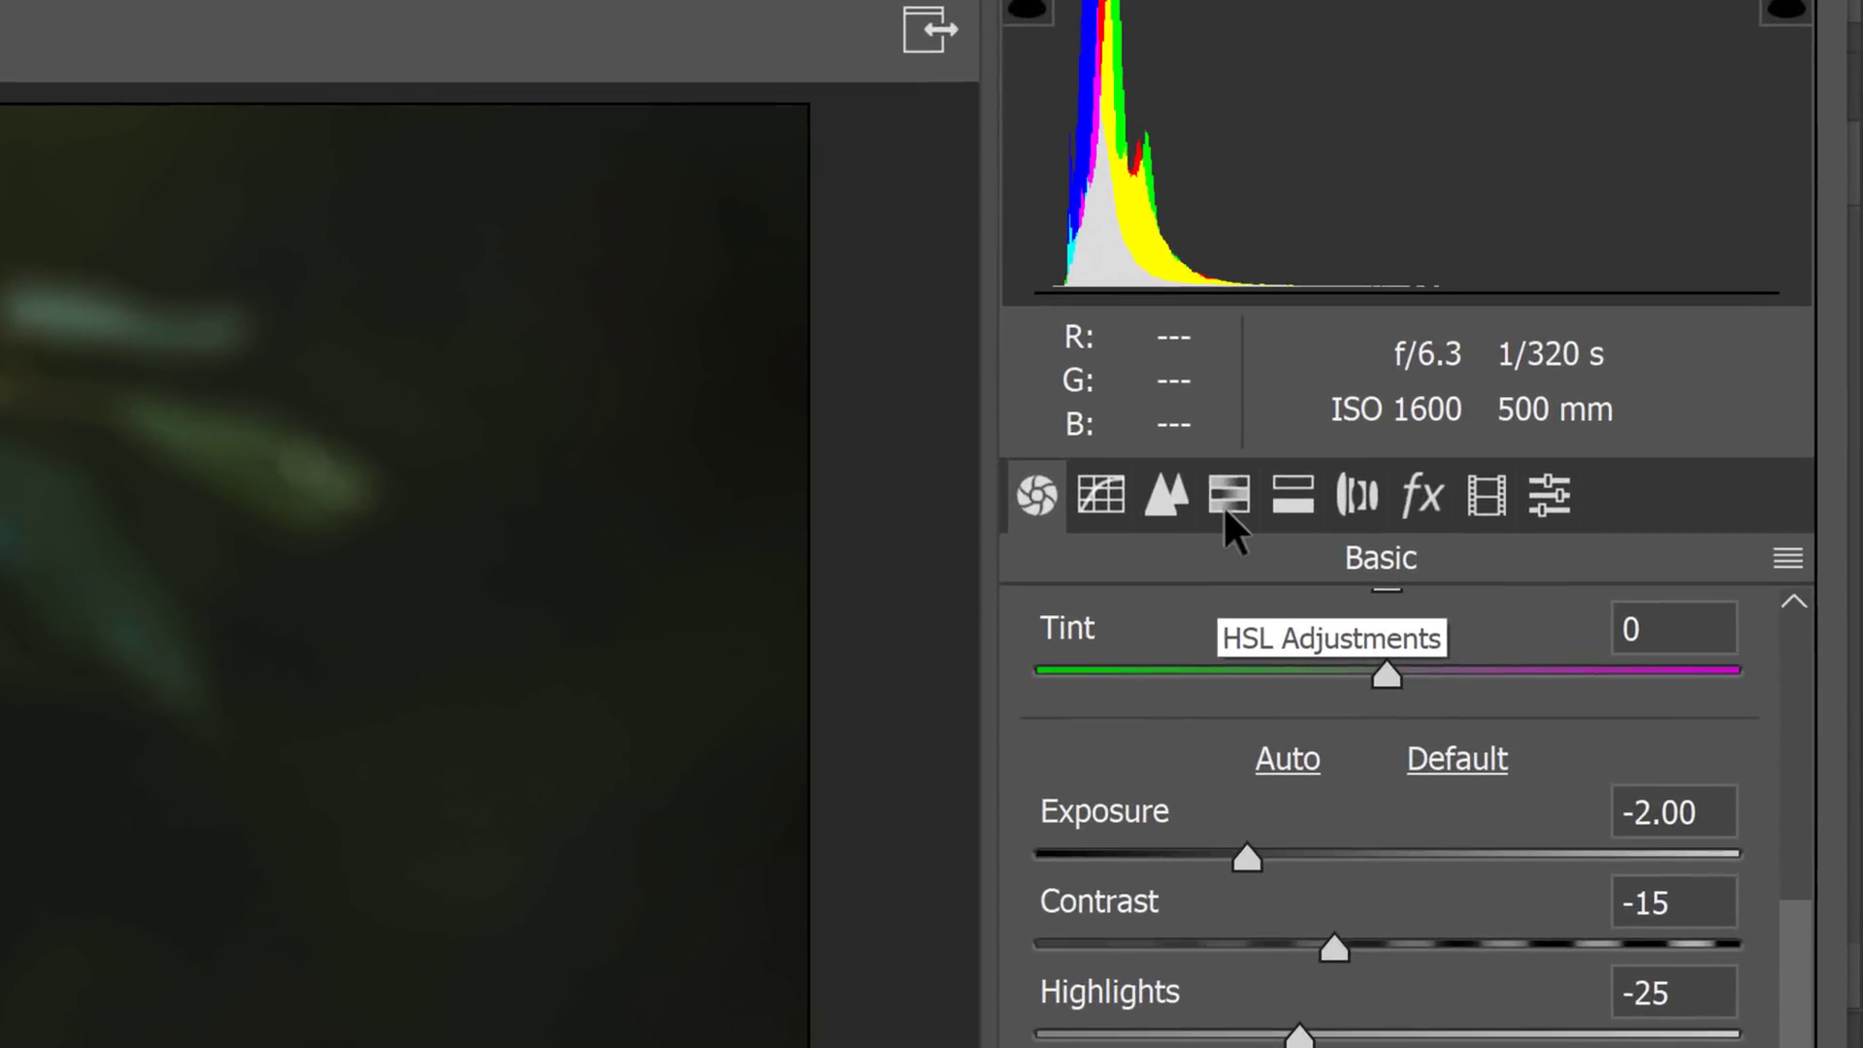
{"action": "left_click", "coordinate": [1225, 497]}
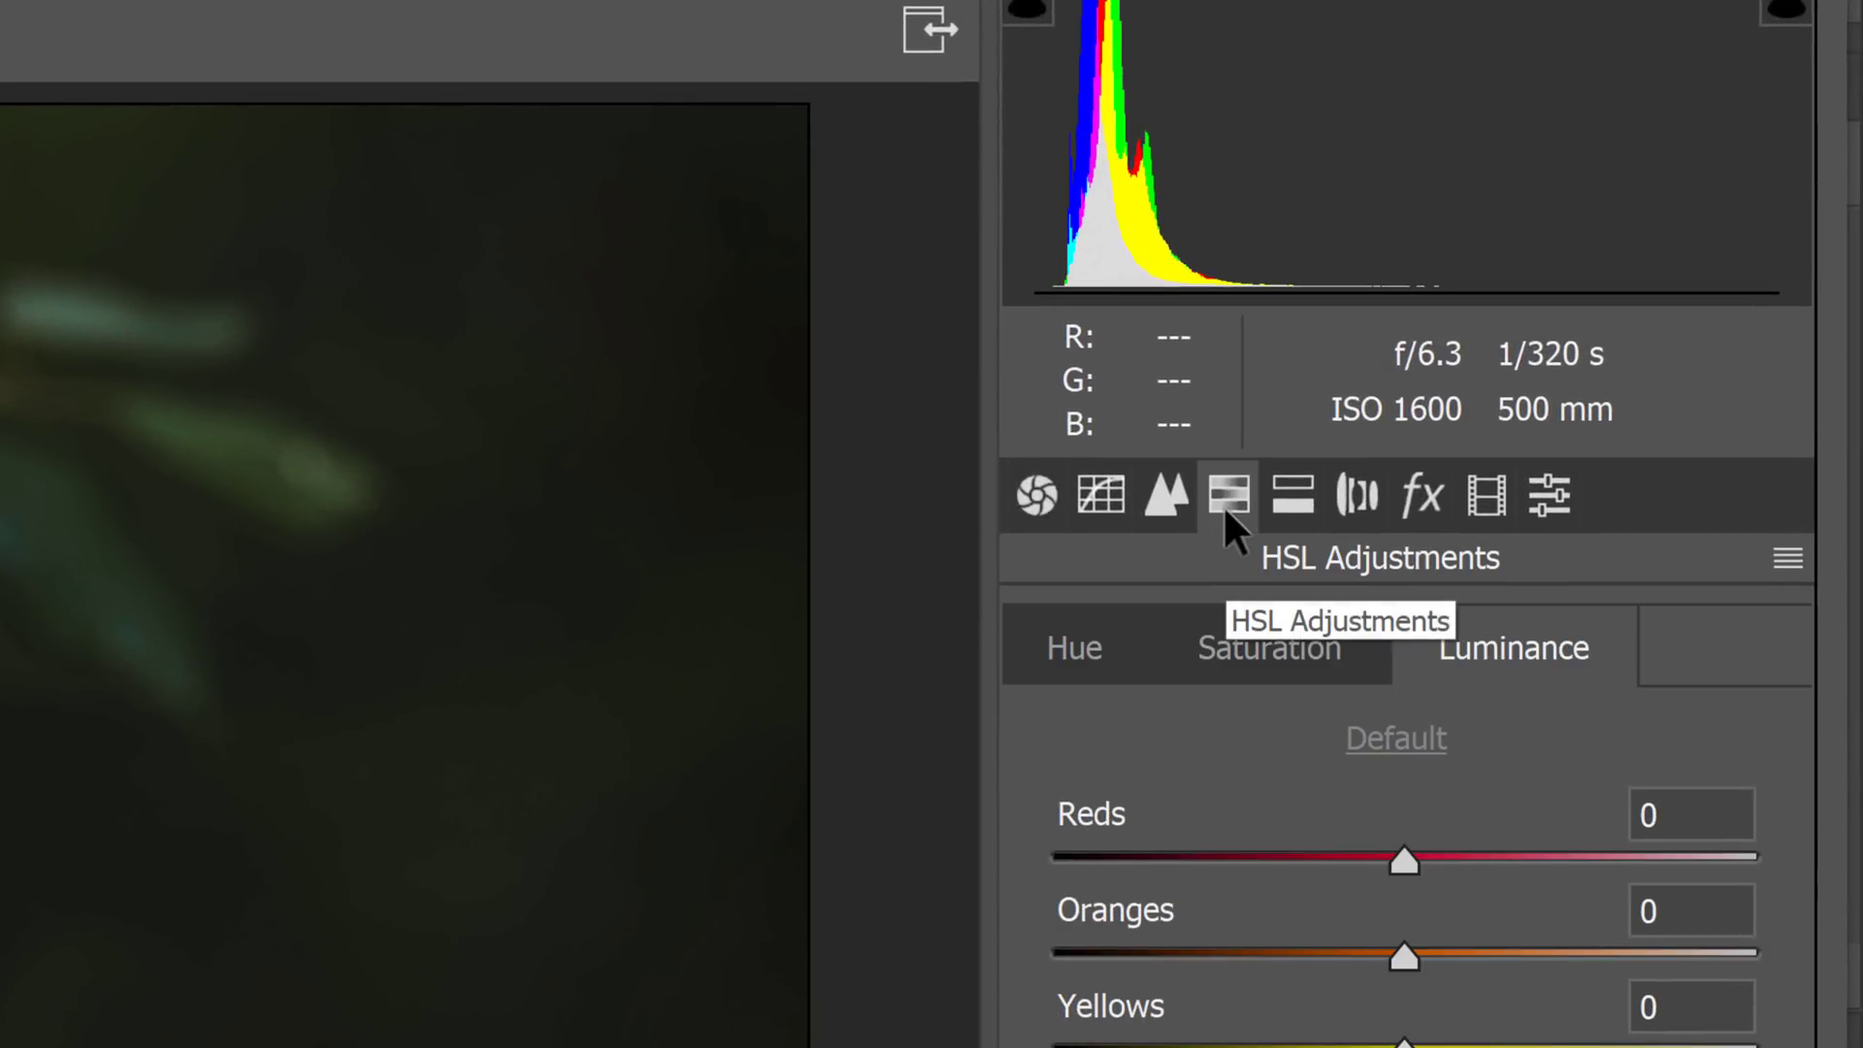
{"action": "left_click", "coordinate": [1079, 645]}
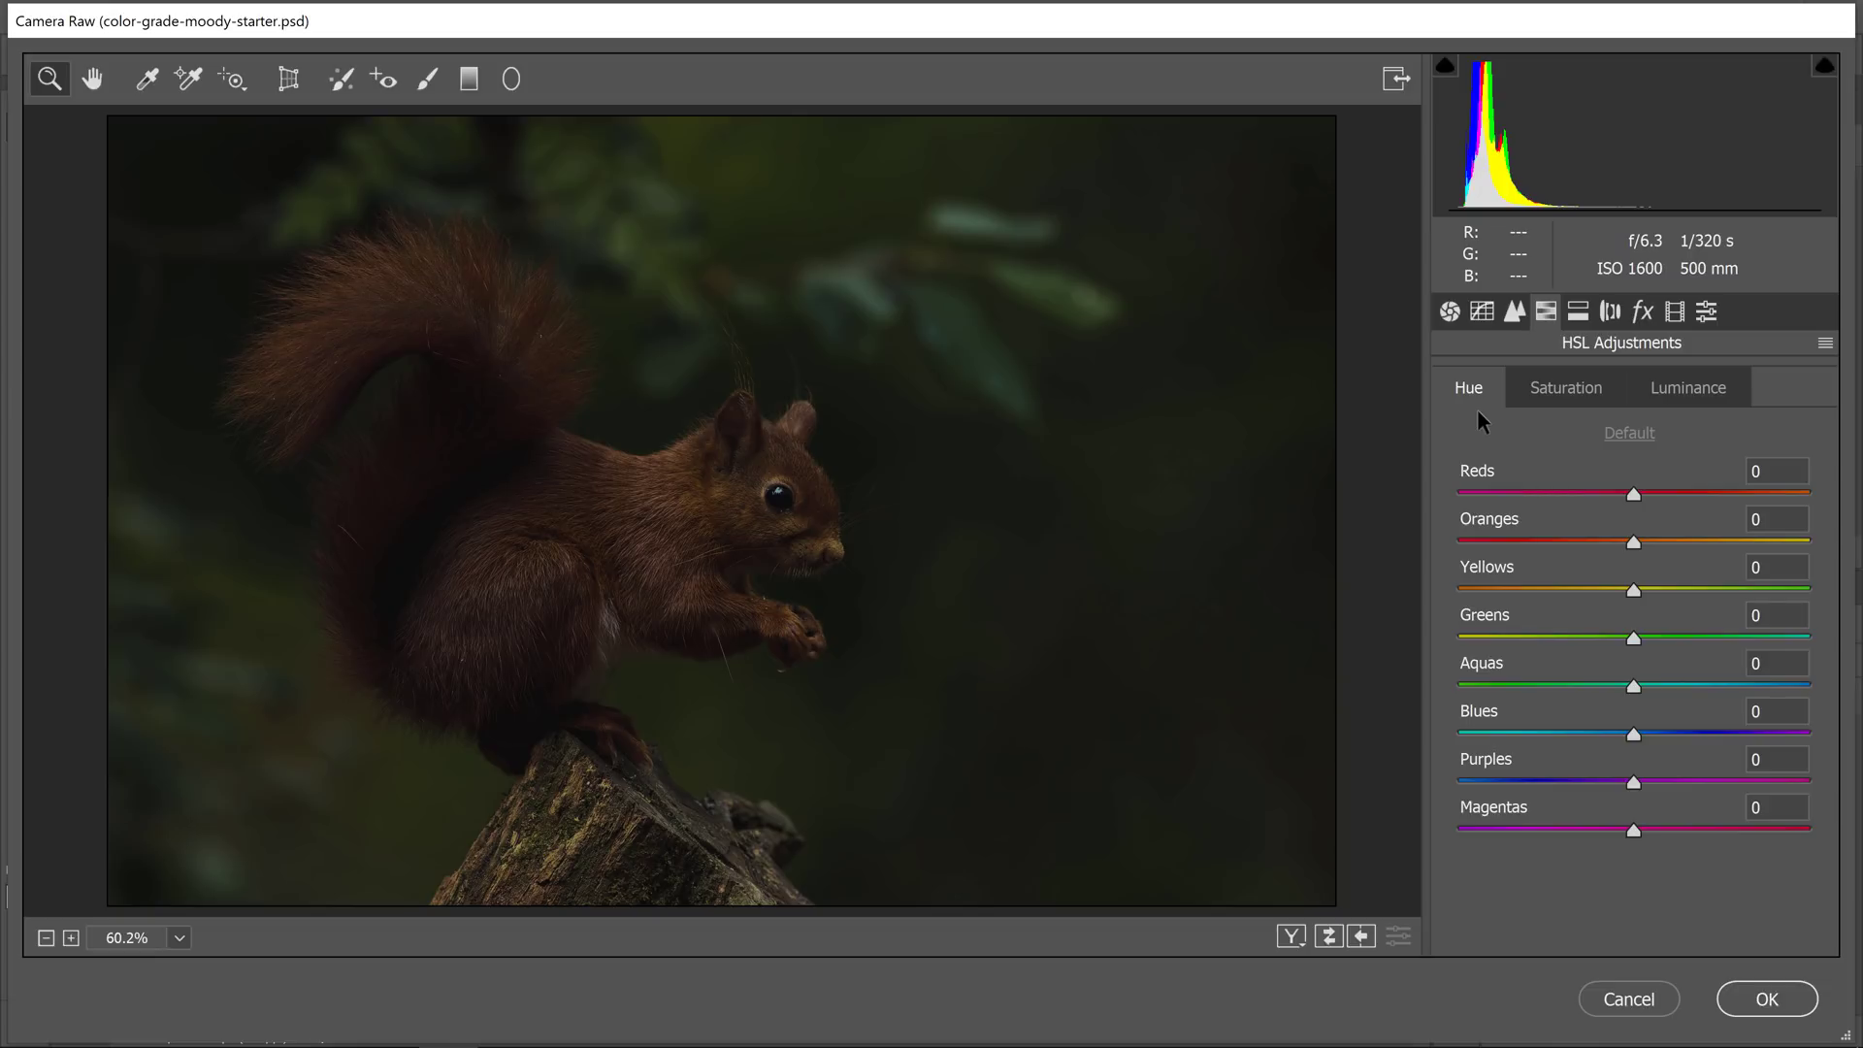
{"action": "left_click_drag", "start_coordinate": [1659, 636], "coordinate": [1761, 658]}
{"action": "left_click", "coordinate": [1644, 686]}
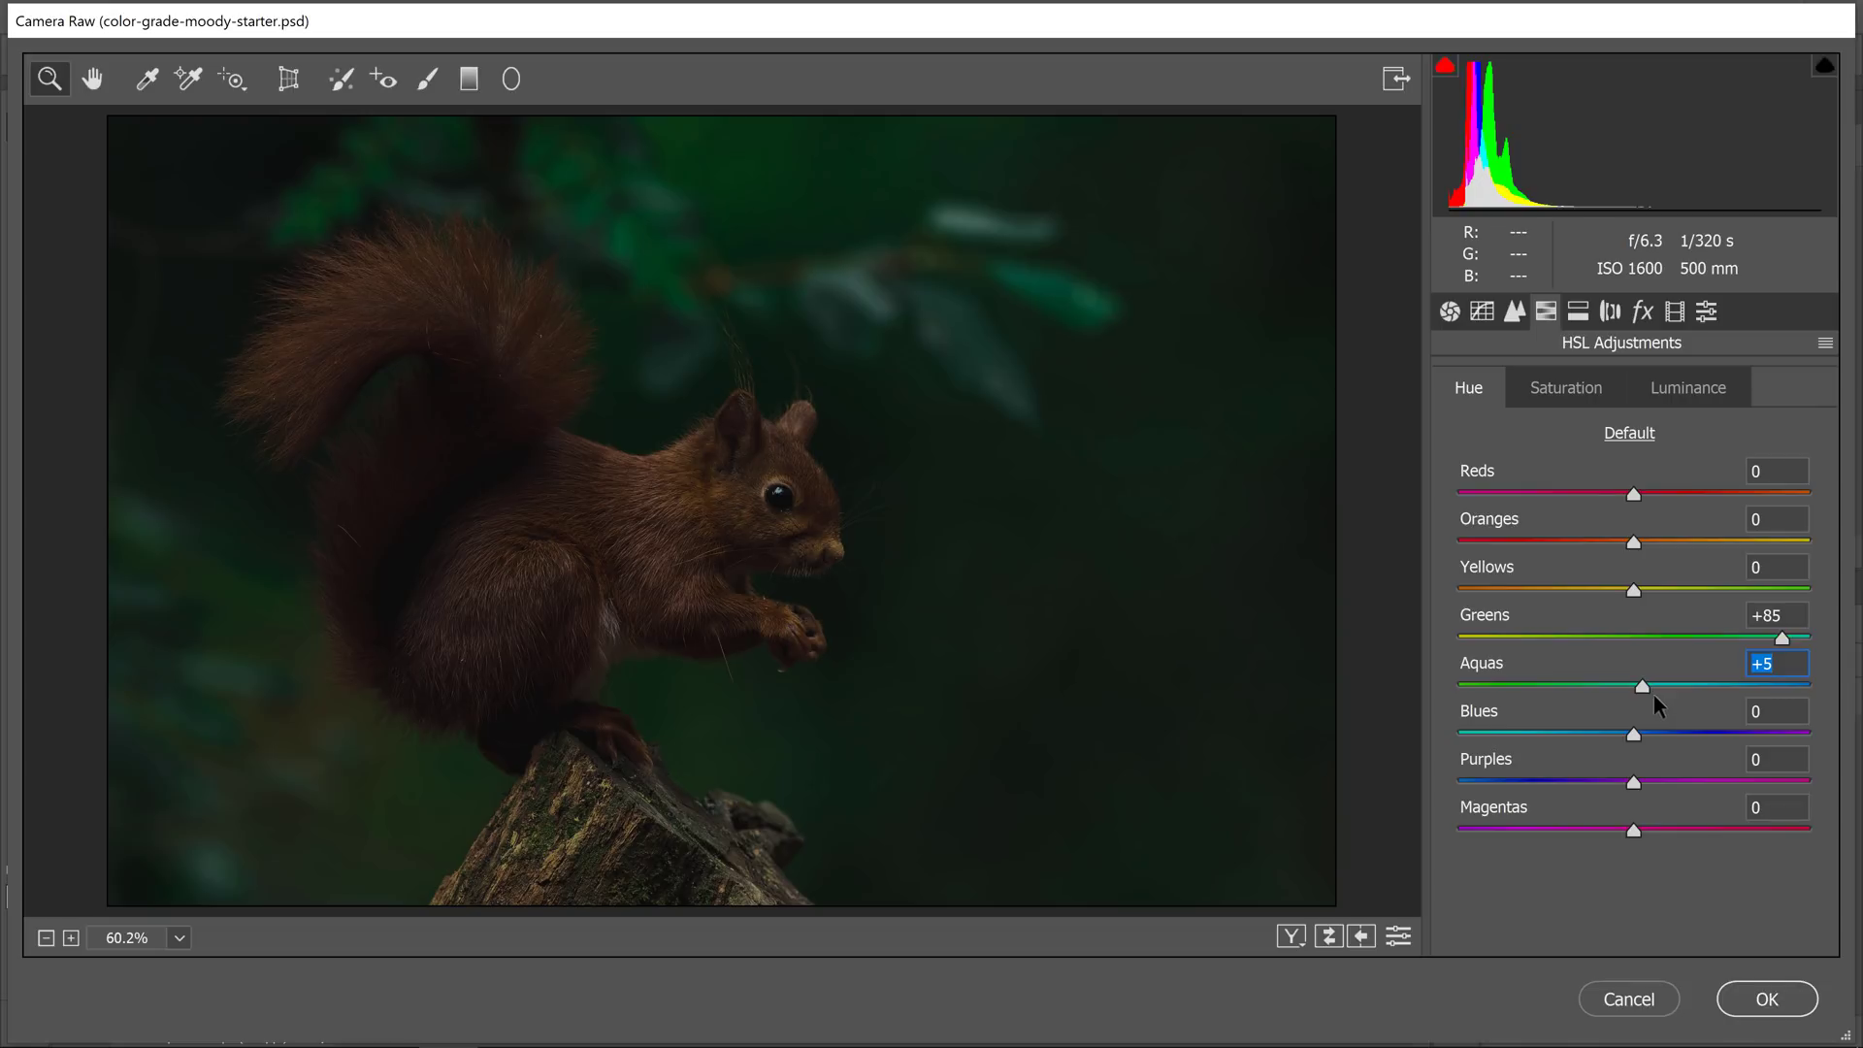
{"action": "left_click", "coordinate": [1564, 393]}
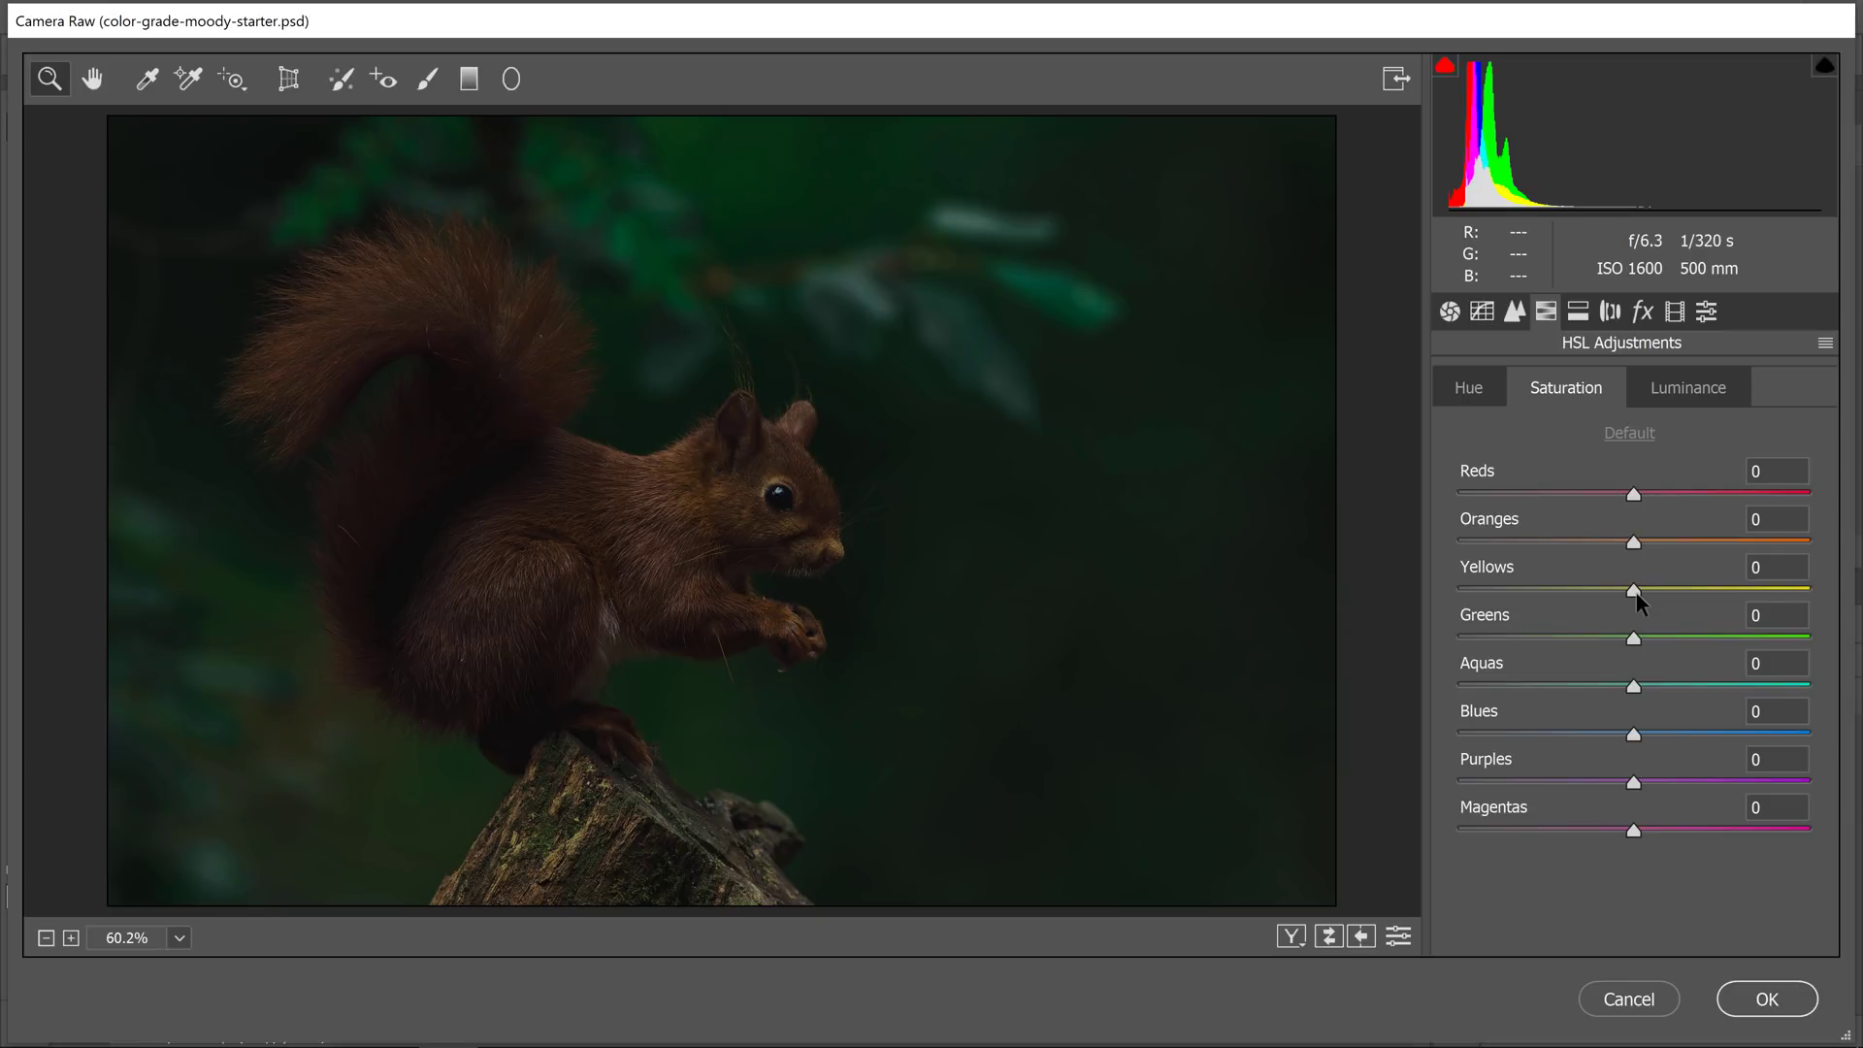
Set HSL saturation: Yellows, Greens, Aquas -100, Reds +35, Oranges +25, Blues -35
{"action": "left_click_drag", "start_coordinate": [1636, 592], "coordinate": [1456, 590]}
{"action": "left_click", "coordinate": [1630, 635]}
{"action": "type", "text": "-100"}
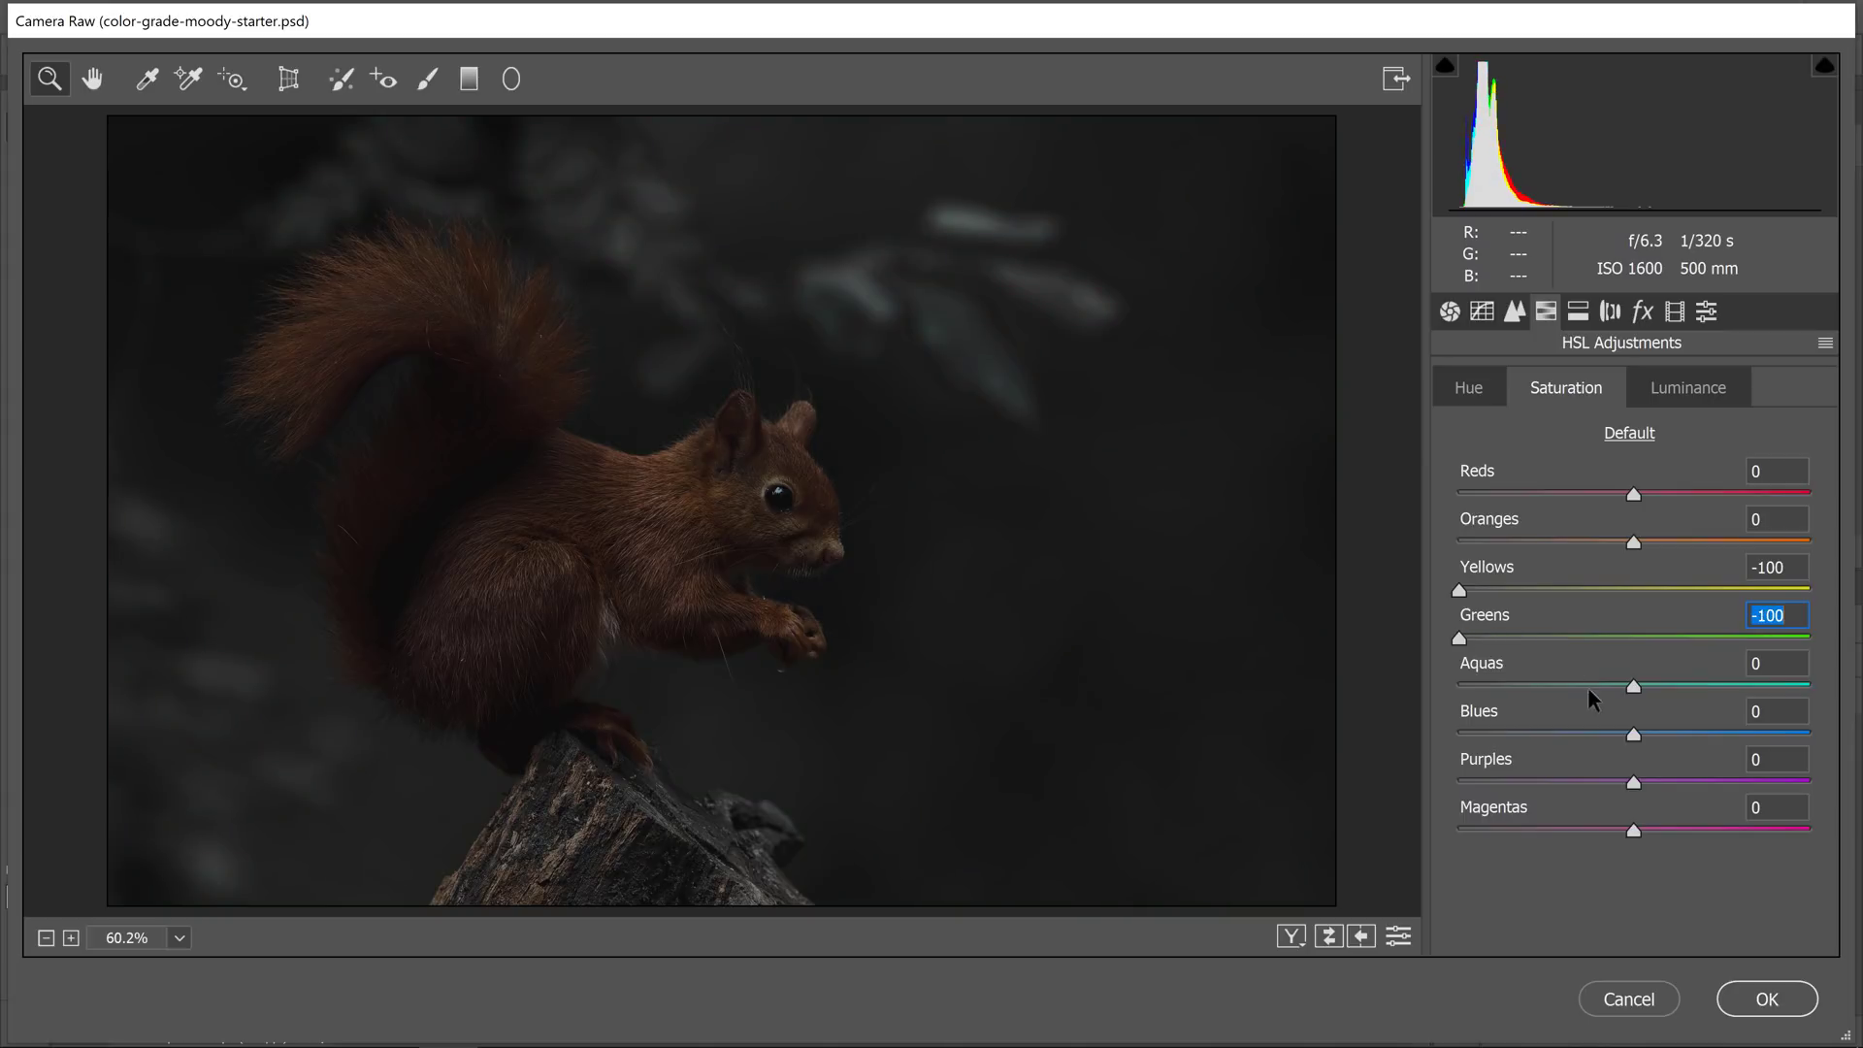
{"action": "left_click_drag", "start_coordinate": [1636, 687], "coordinate": [1437, 684]}
{"action": "left_click_drag", "start_coordinate": [1634, 497], "coordinate": [1696, 516]}
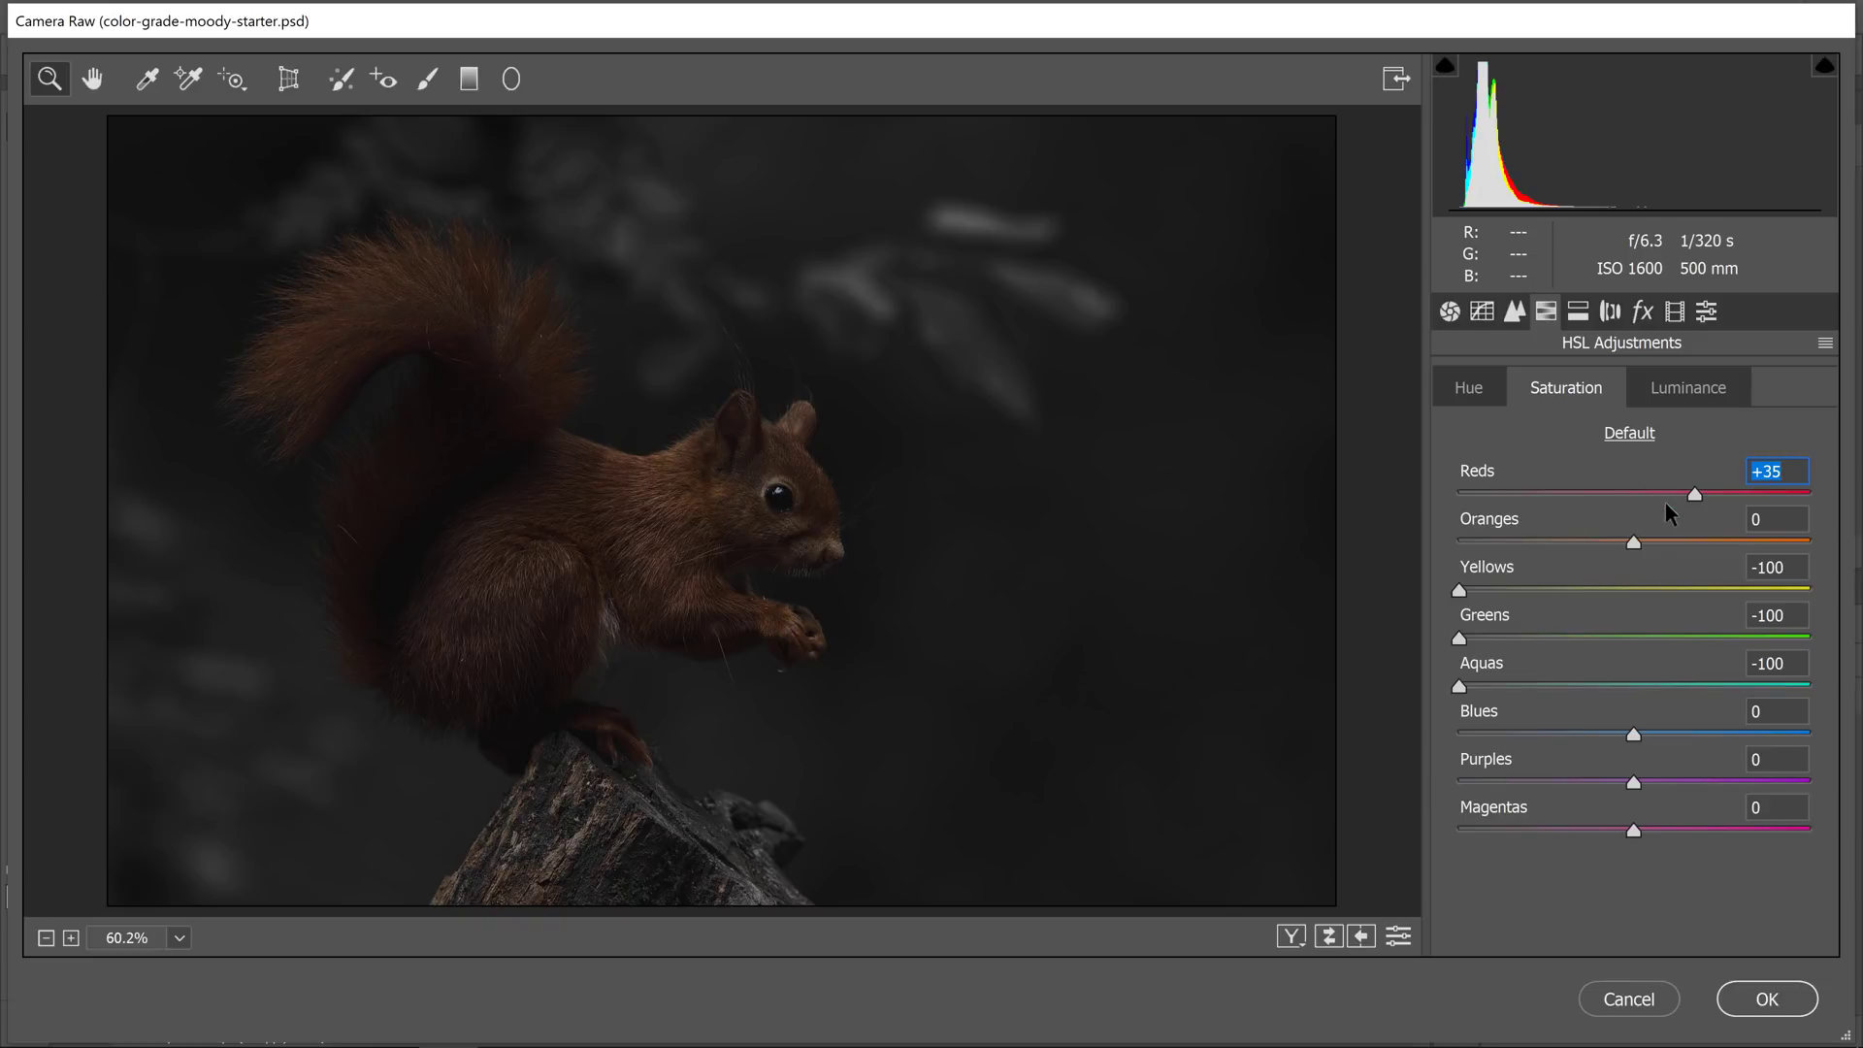
{"action": "left_click", "coordinate": [1635, 545]}
{"action": "left_click_drag", "start_coordinate": [1636, 545], "coordinate": [1675, 543]}
{"action": "left_click_drag", "start_coordinate": [1635, 740], "coordinate": [1574, 742]}
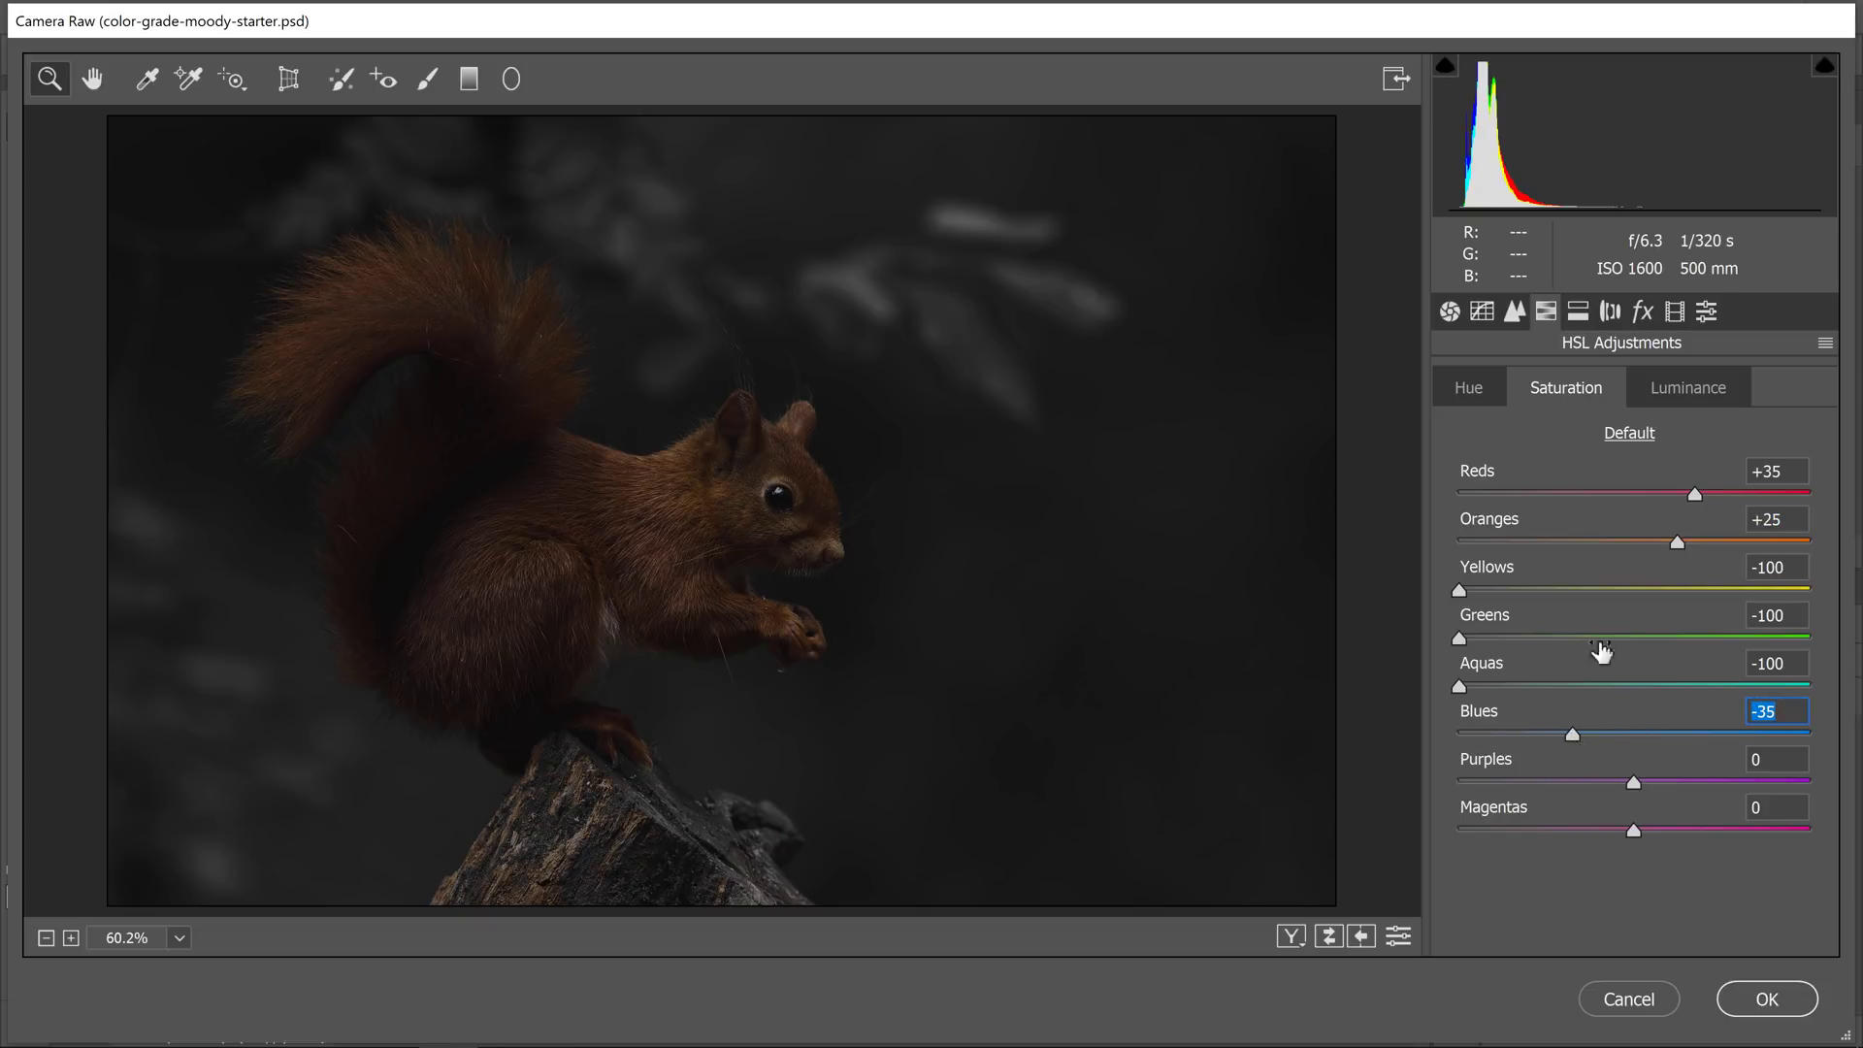
Set HSL luminance to Oranges -10, Greens -100 and Aquas -100
{"action": "left_click", "coordinate": [1689, 392]}
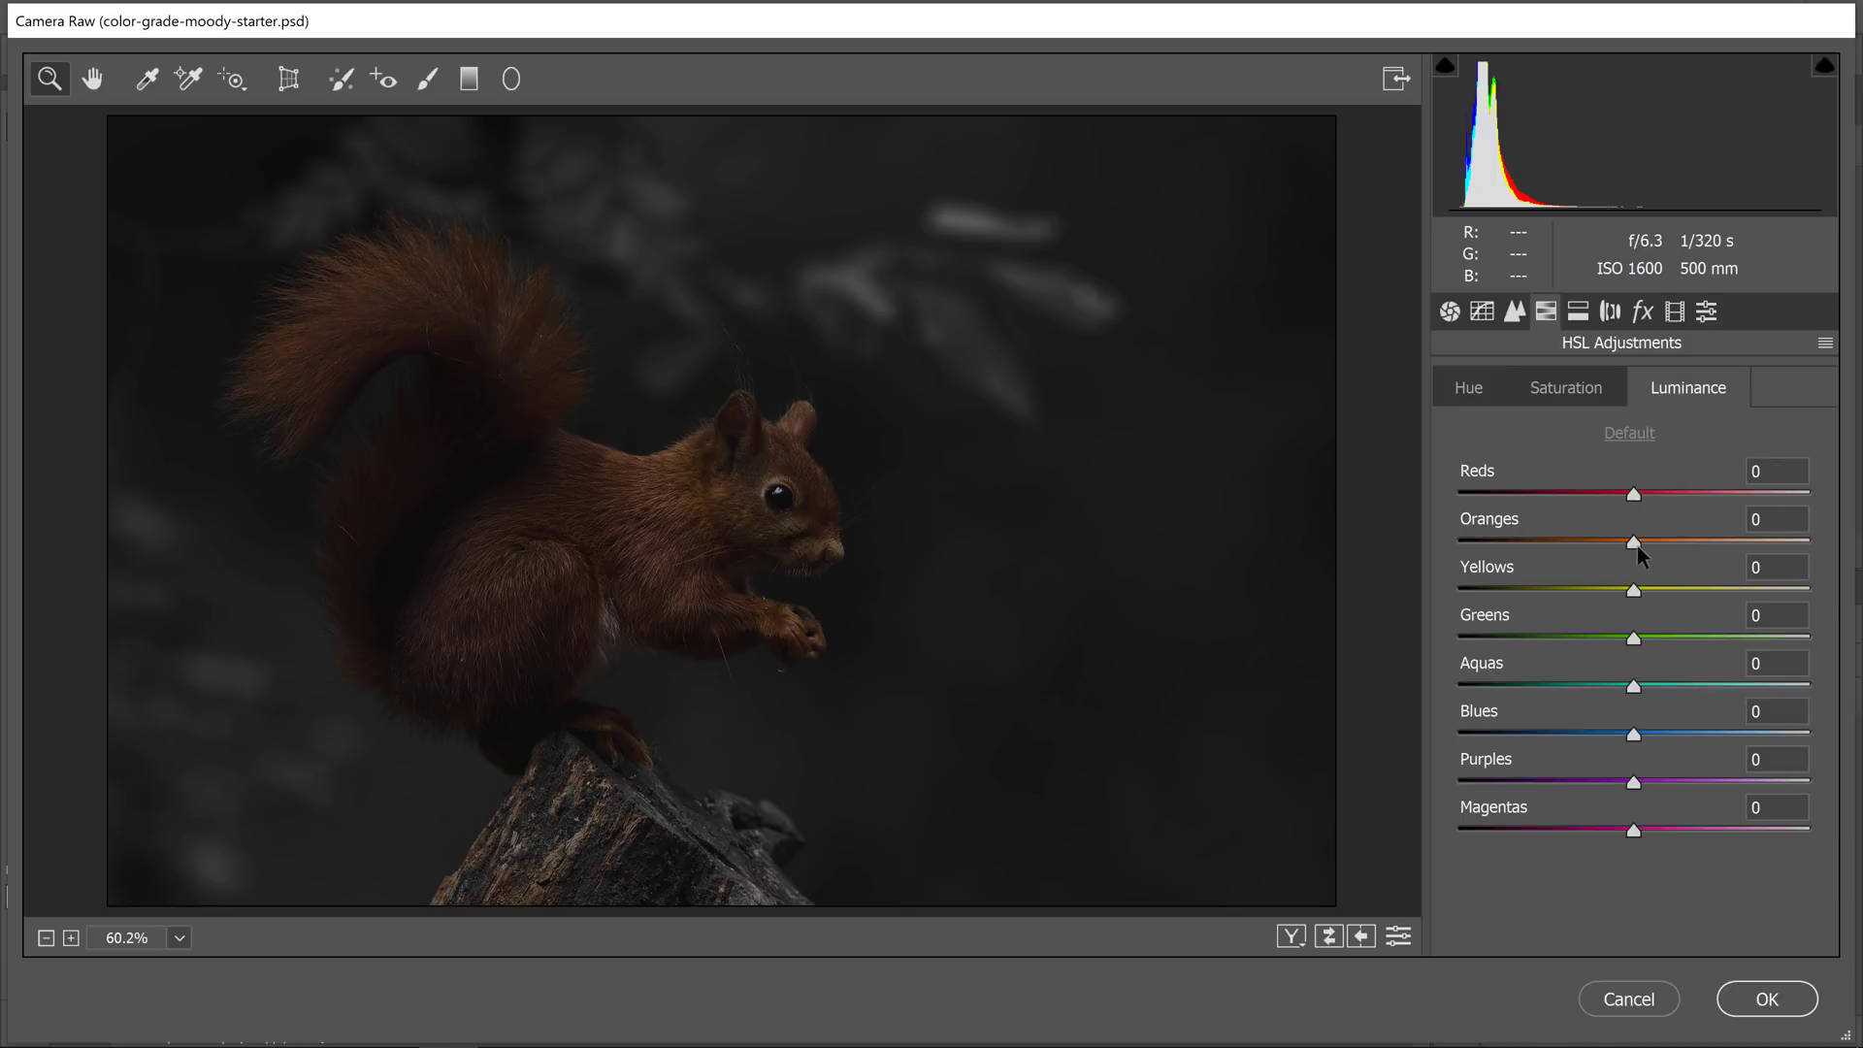
{"action": "left_click_drag", "start_coordinate": [1637, 544], "coordinate": [1618, 538]}
{"action": "left_click_drag", "start_coordinate": [1633, 638], "coordinate": [1456, 652]}
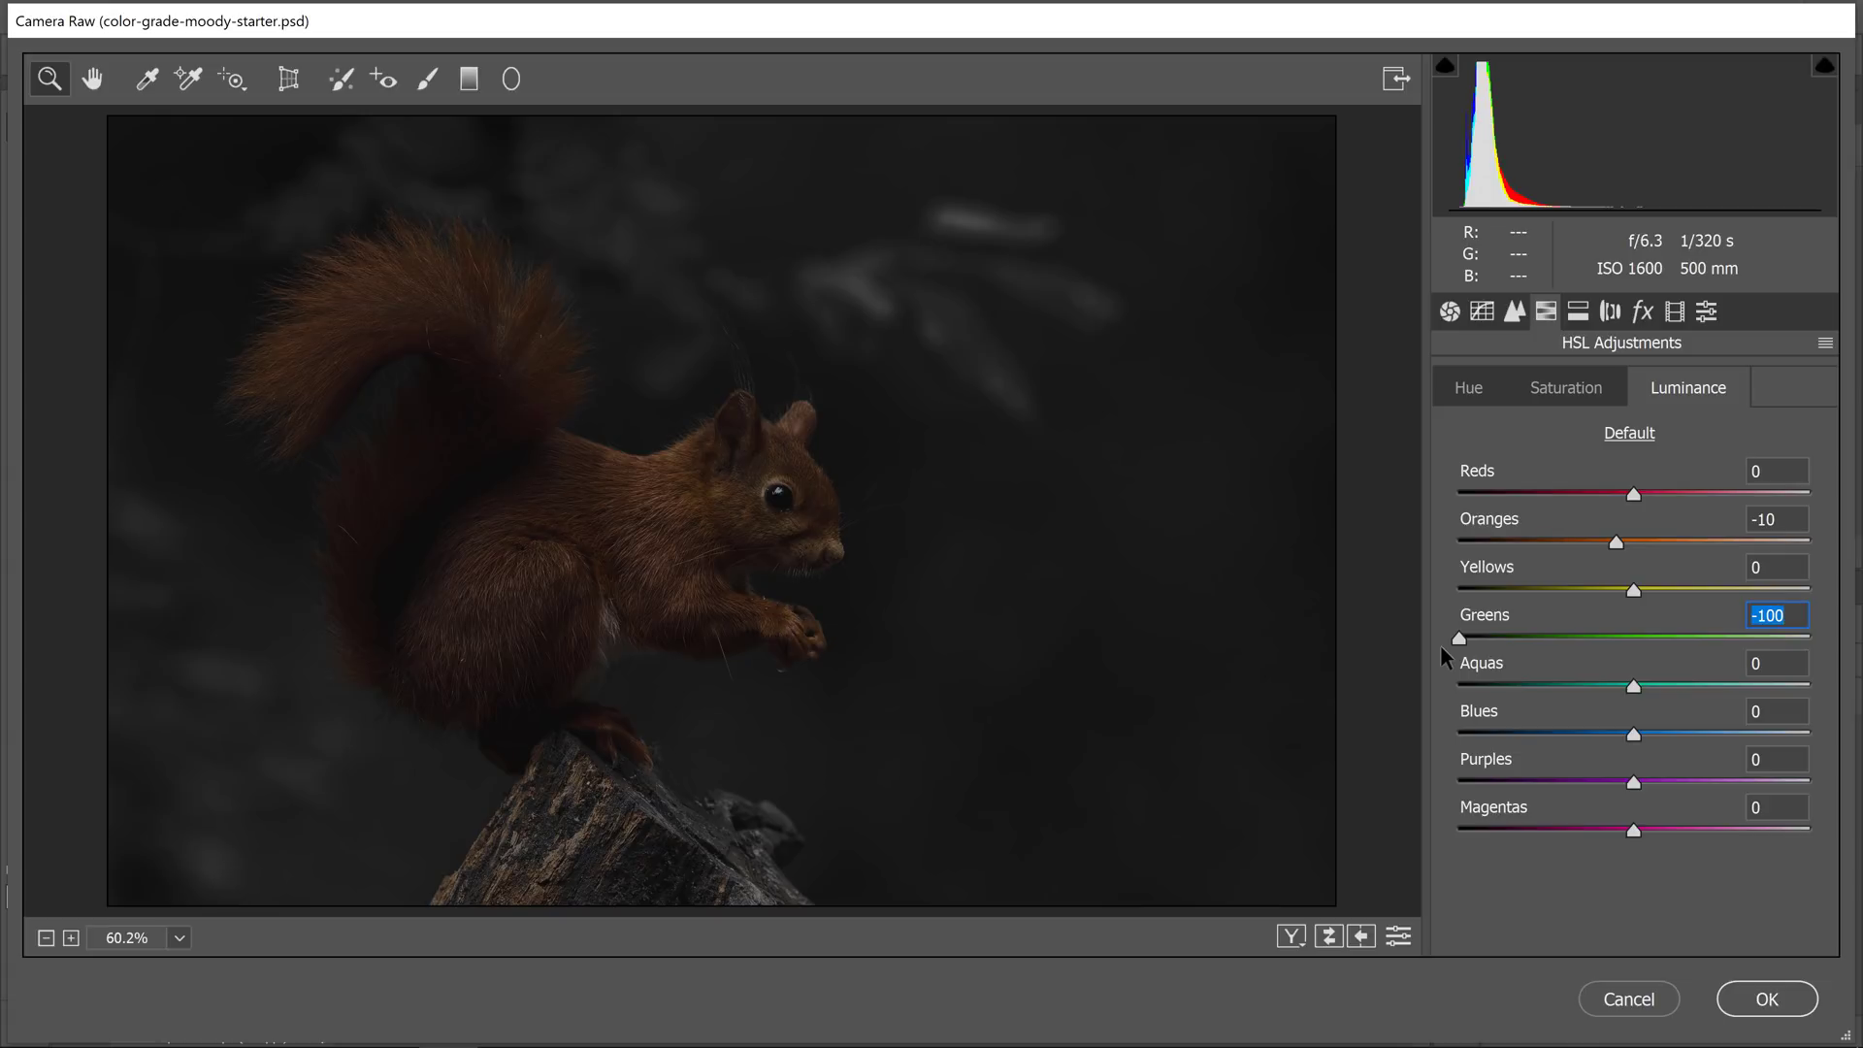
{"action": "left_click_drag", "start_coordinate": [1633, 686], "coordinate": [1359, 724]}
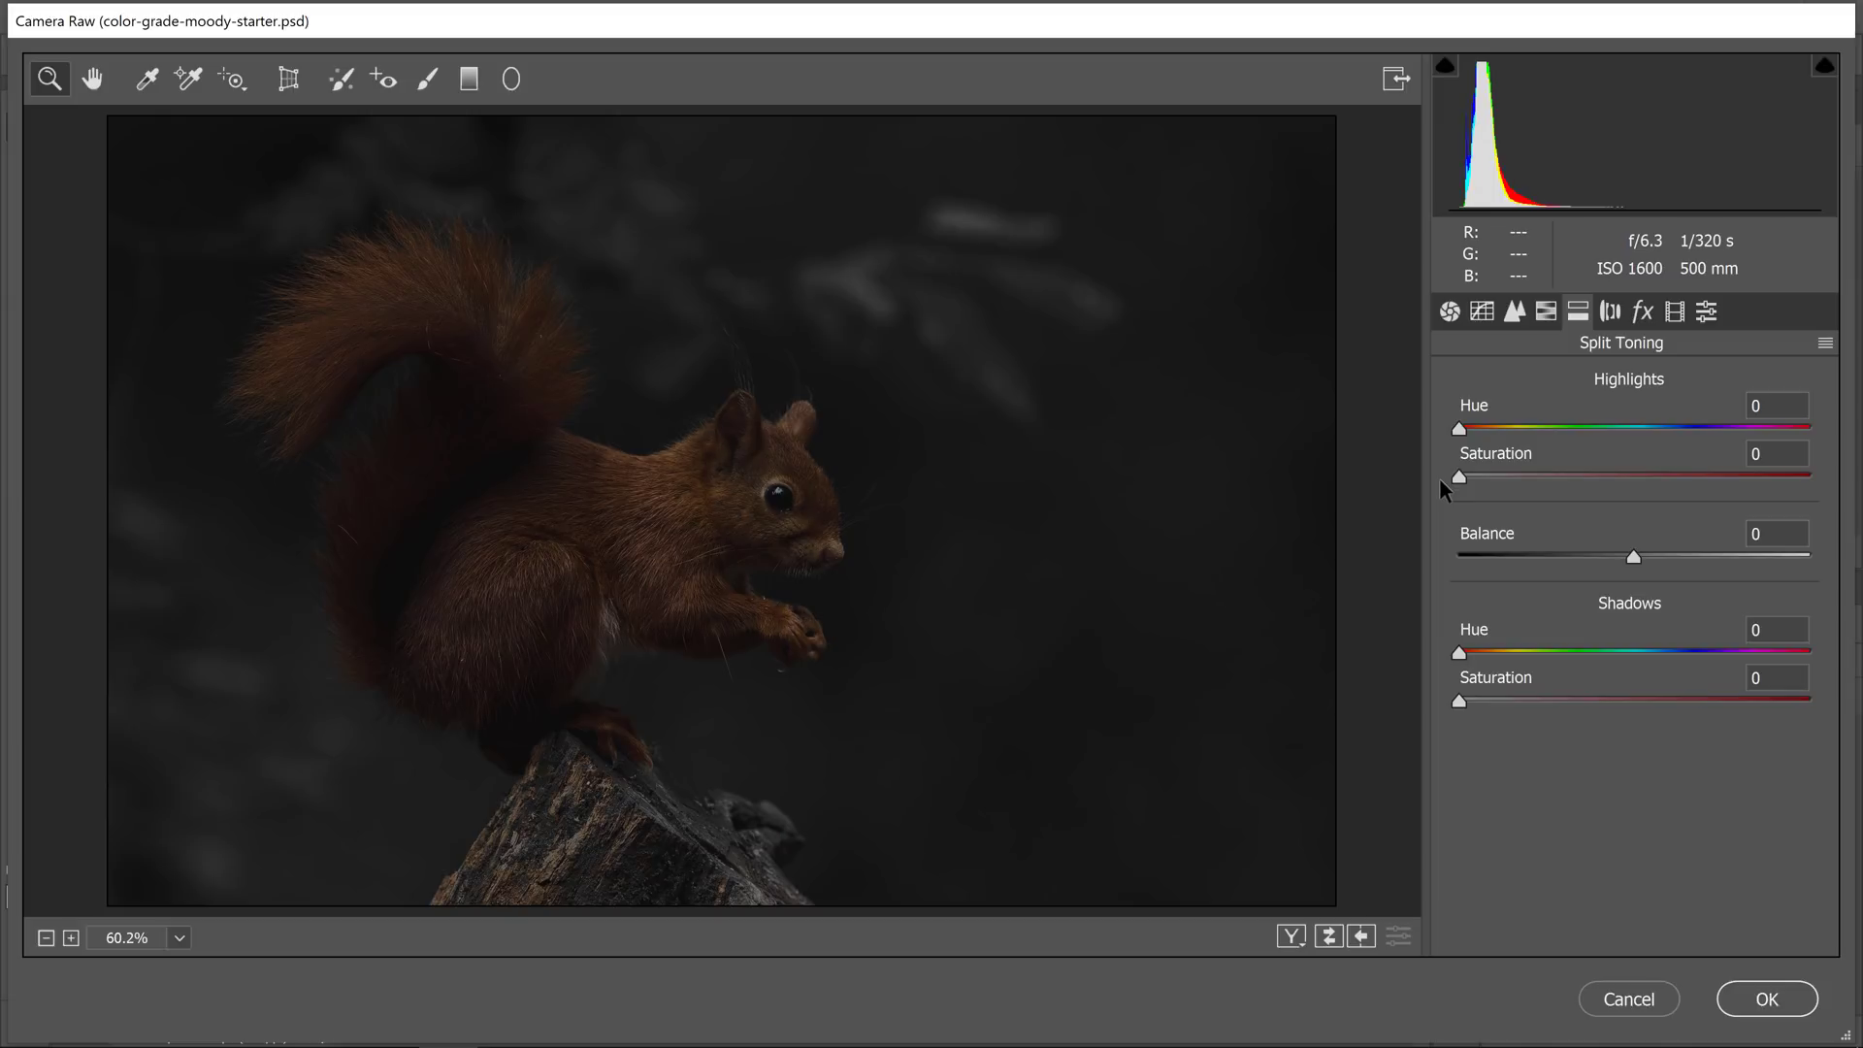
Tint the shadows with Hue 215 and Saturation 75, and set Balance to about +80
{"action": "left_click", "coordinate": [1459, 654]}
{"action": "left_click_drag", "start_coordinate": [1459, 654], "coordinate": [1671, 697]}
{"action": "left_click_drag", "start_coordinate": [1459, 702], "coordinate": [1721, 740]}
{"action": "key", "text": "h"}
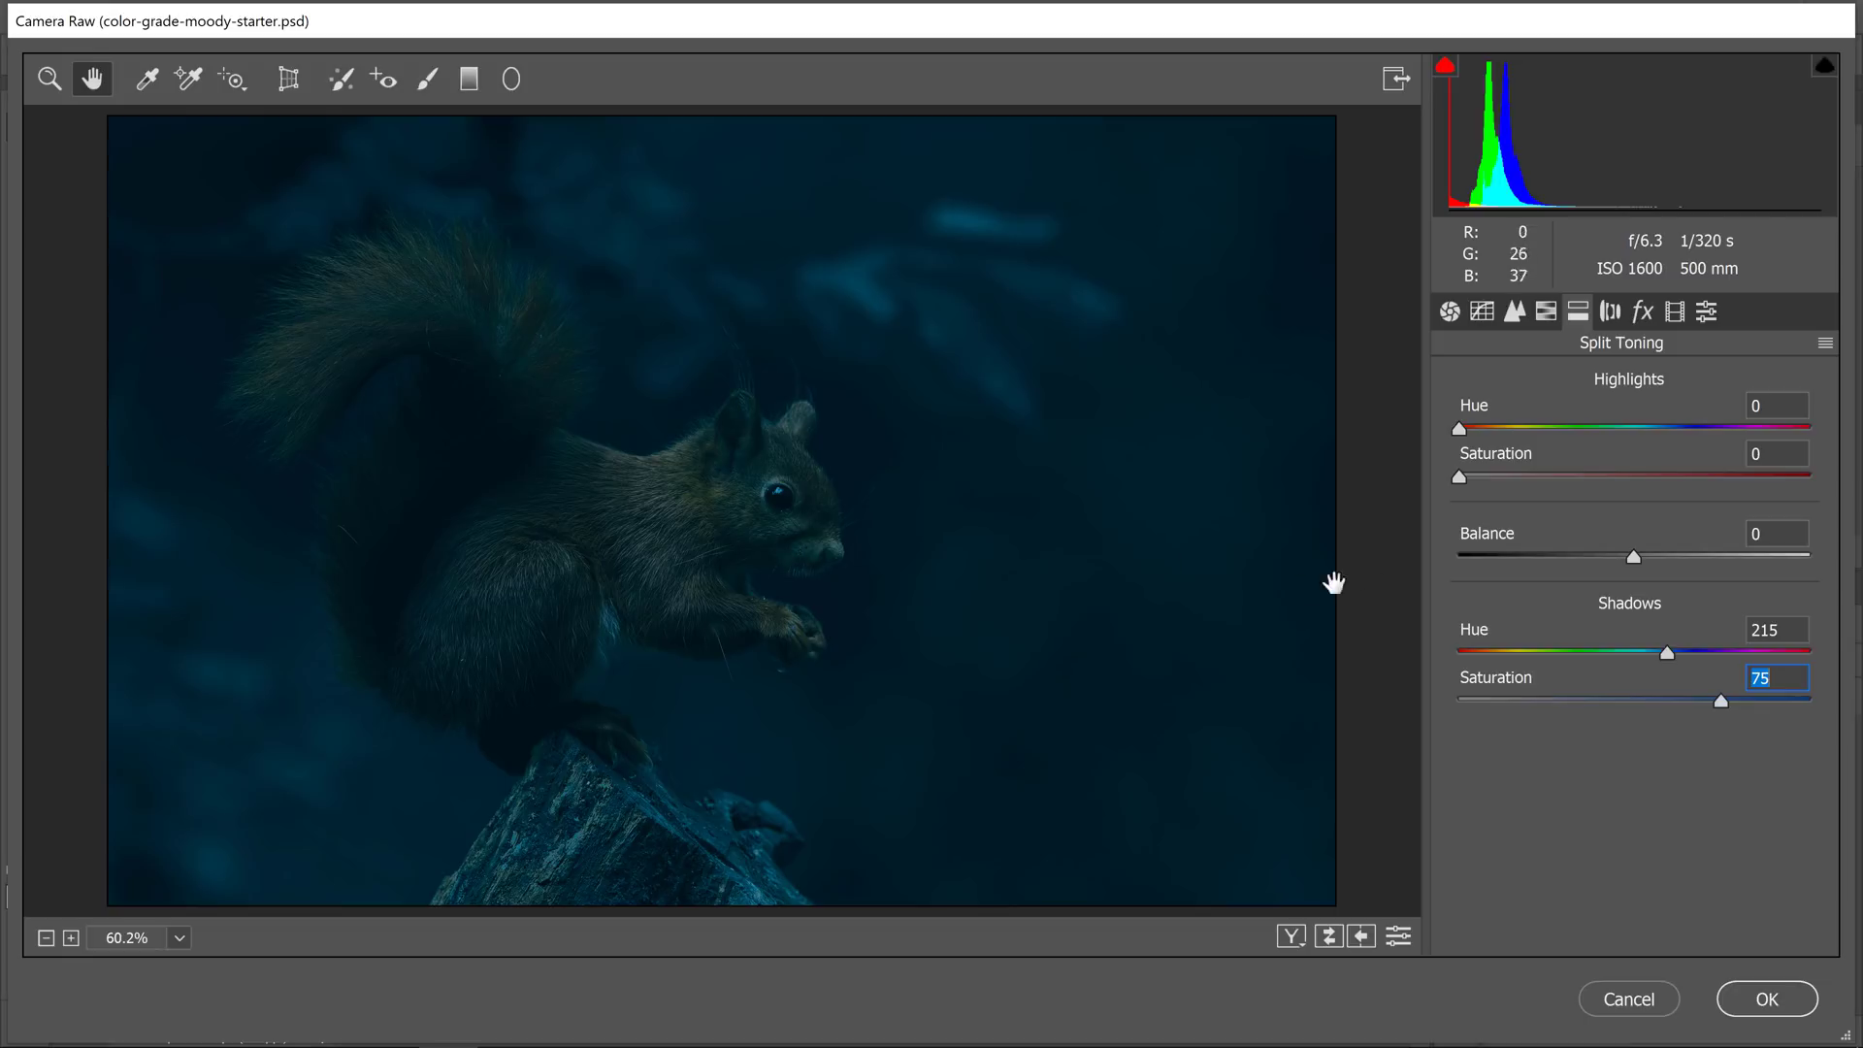
{"action": "left_click_drag", "start_coordinate": [1633, 556], "coordinate": [1694, 555]}
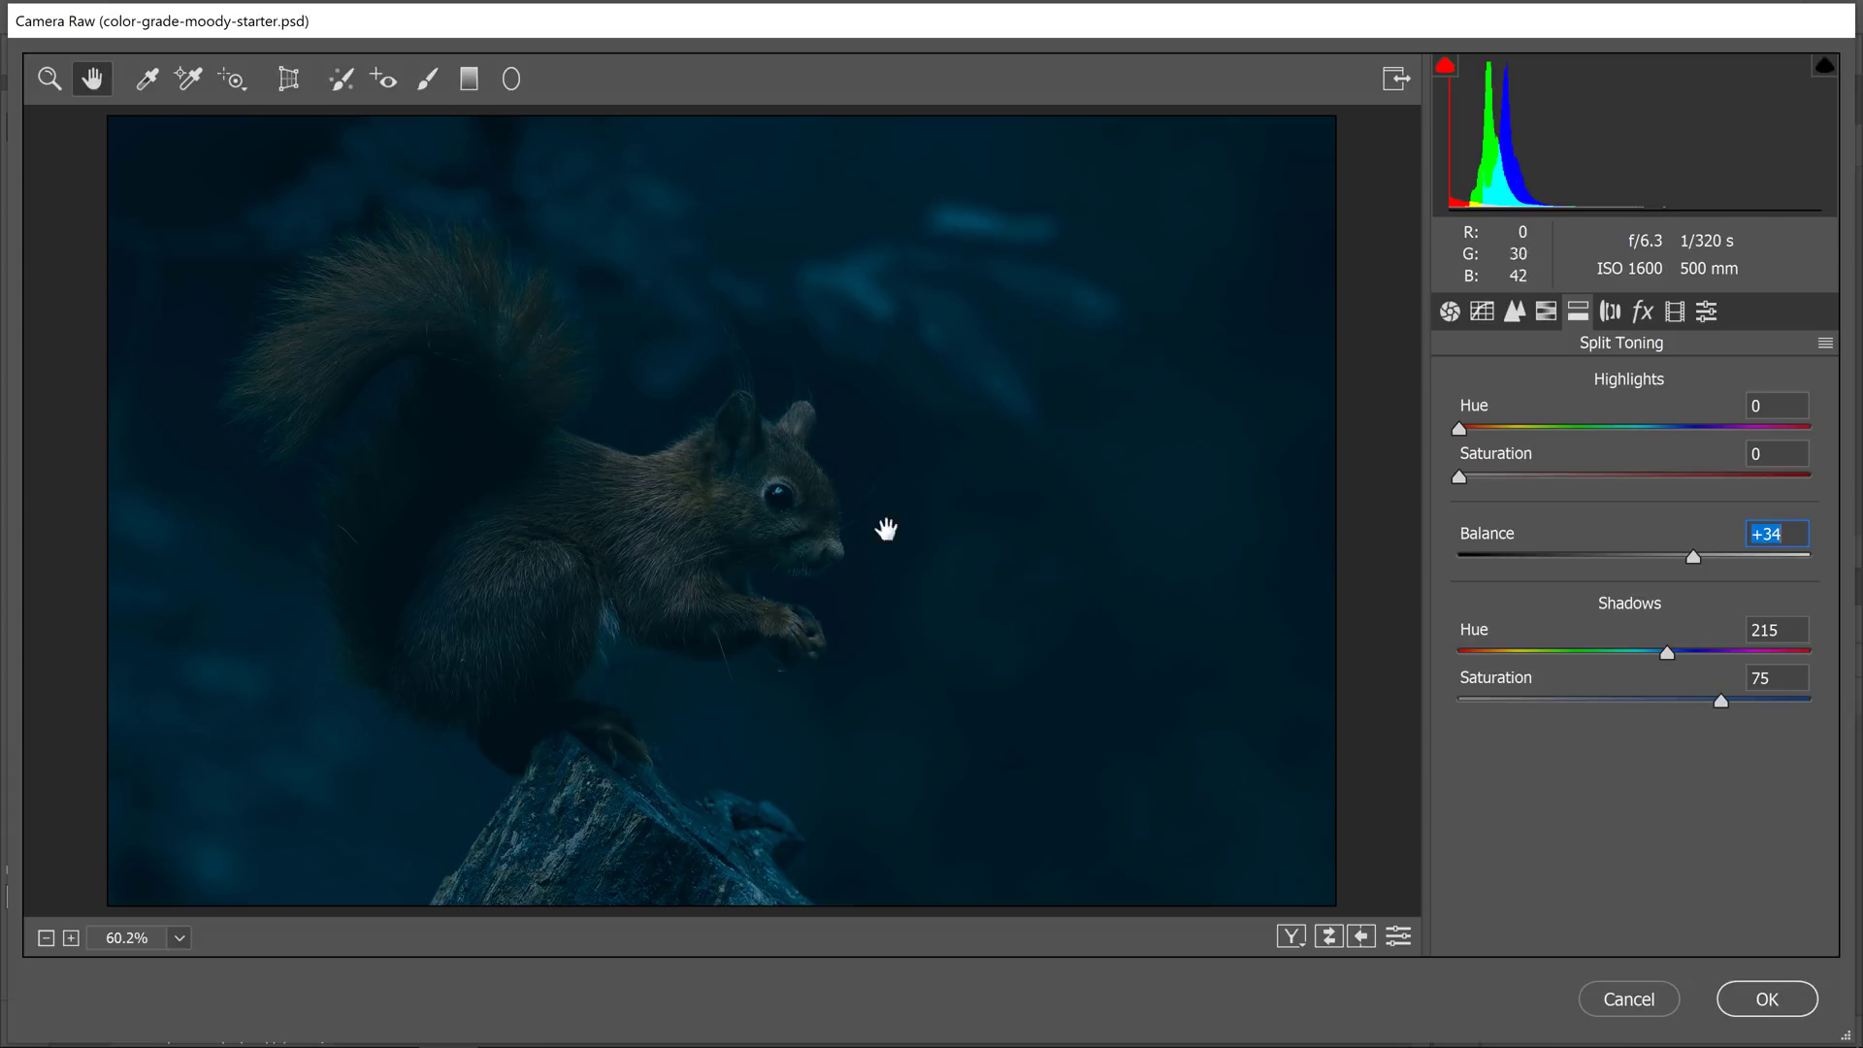
{"action": "left_click_drag", "start_coordinate": [1708, 556], "coordinate": [1656, 556]}
{"action": "left_click_drag", "start_coordinate": [1661, 557], "coordinate": [1778, 578]}
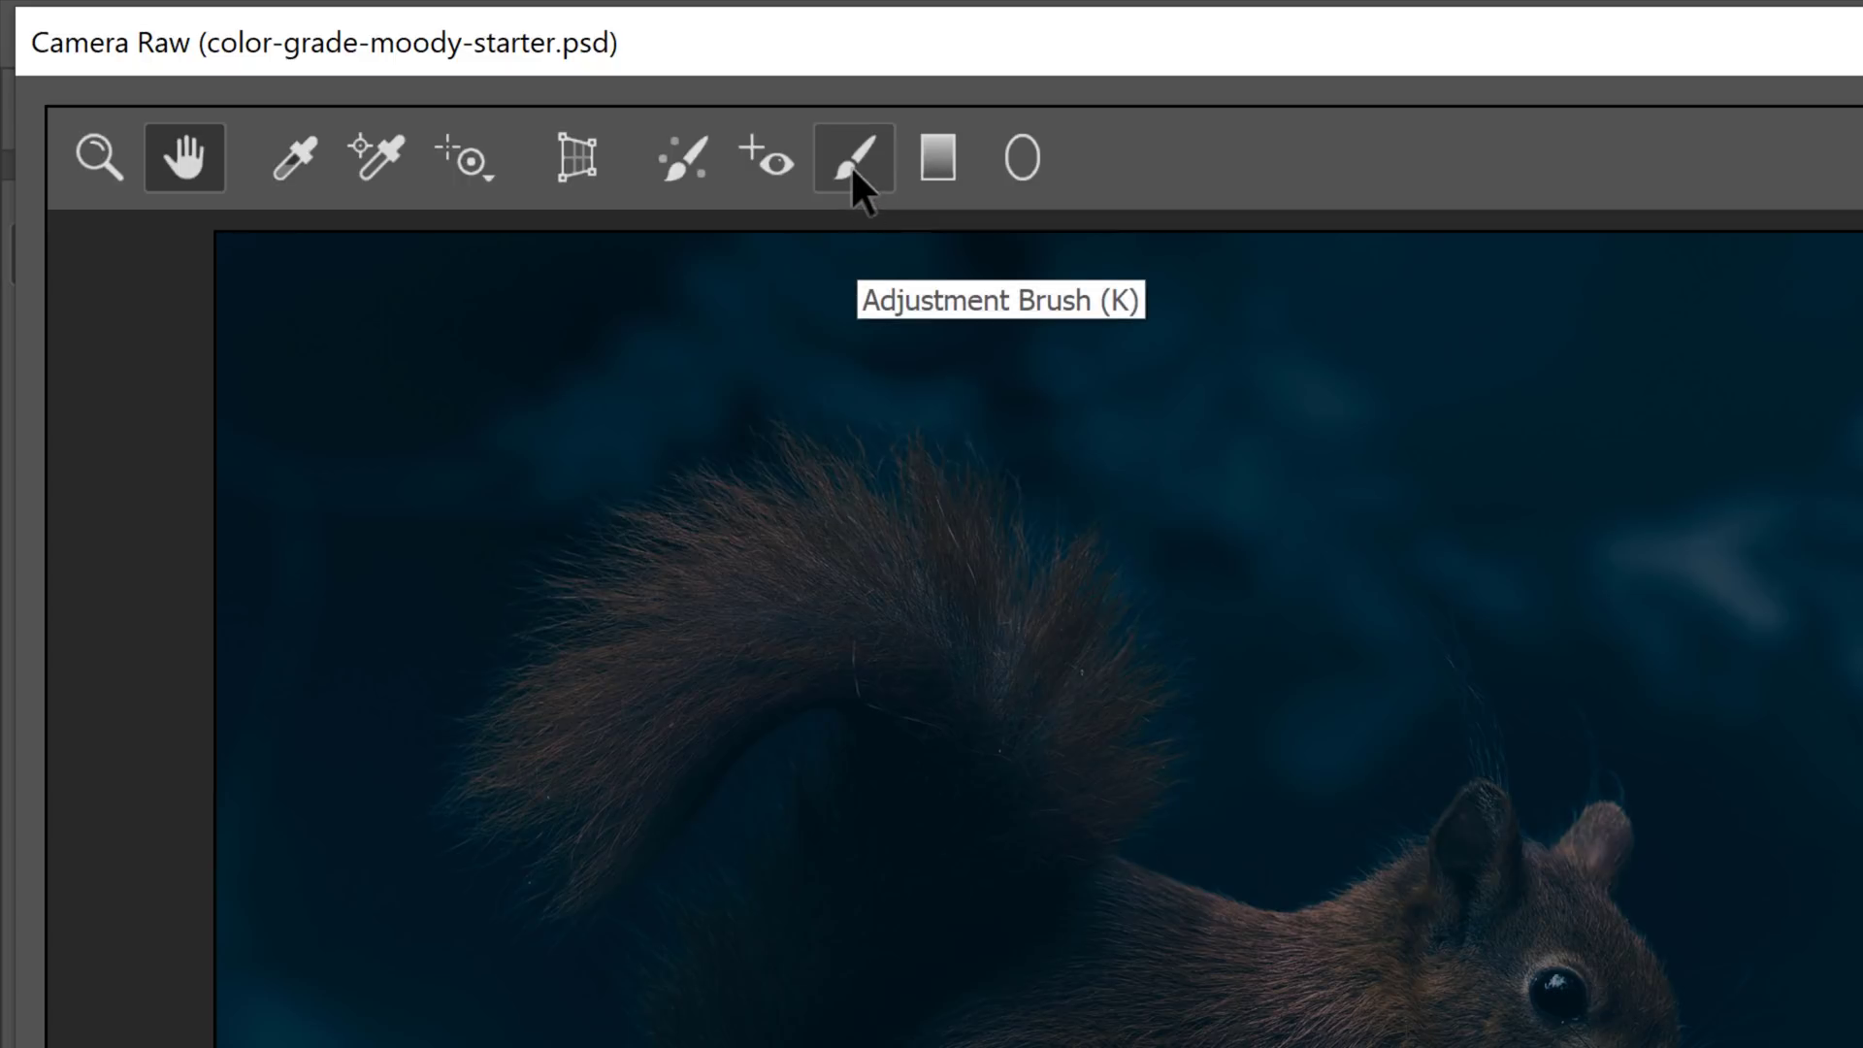
Select the Adjustment Brush with all settings reset to zero and the mask overlay visible
{"action": "left_click", "coordinate": [850, 163]}
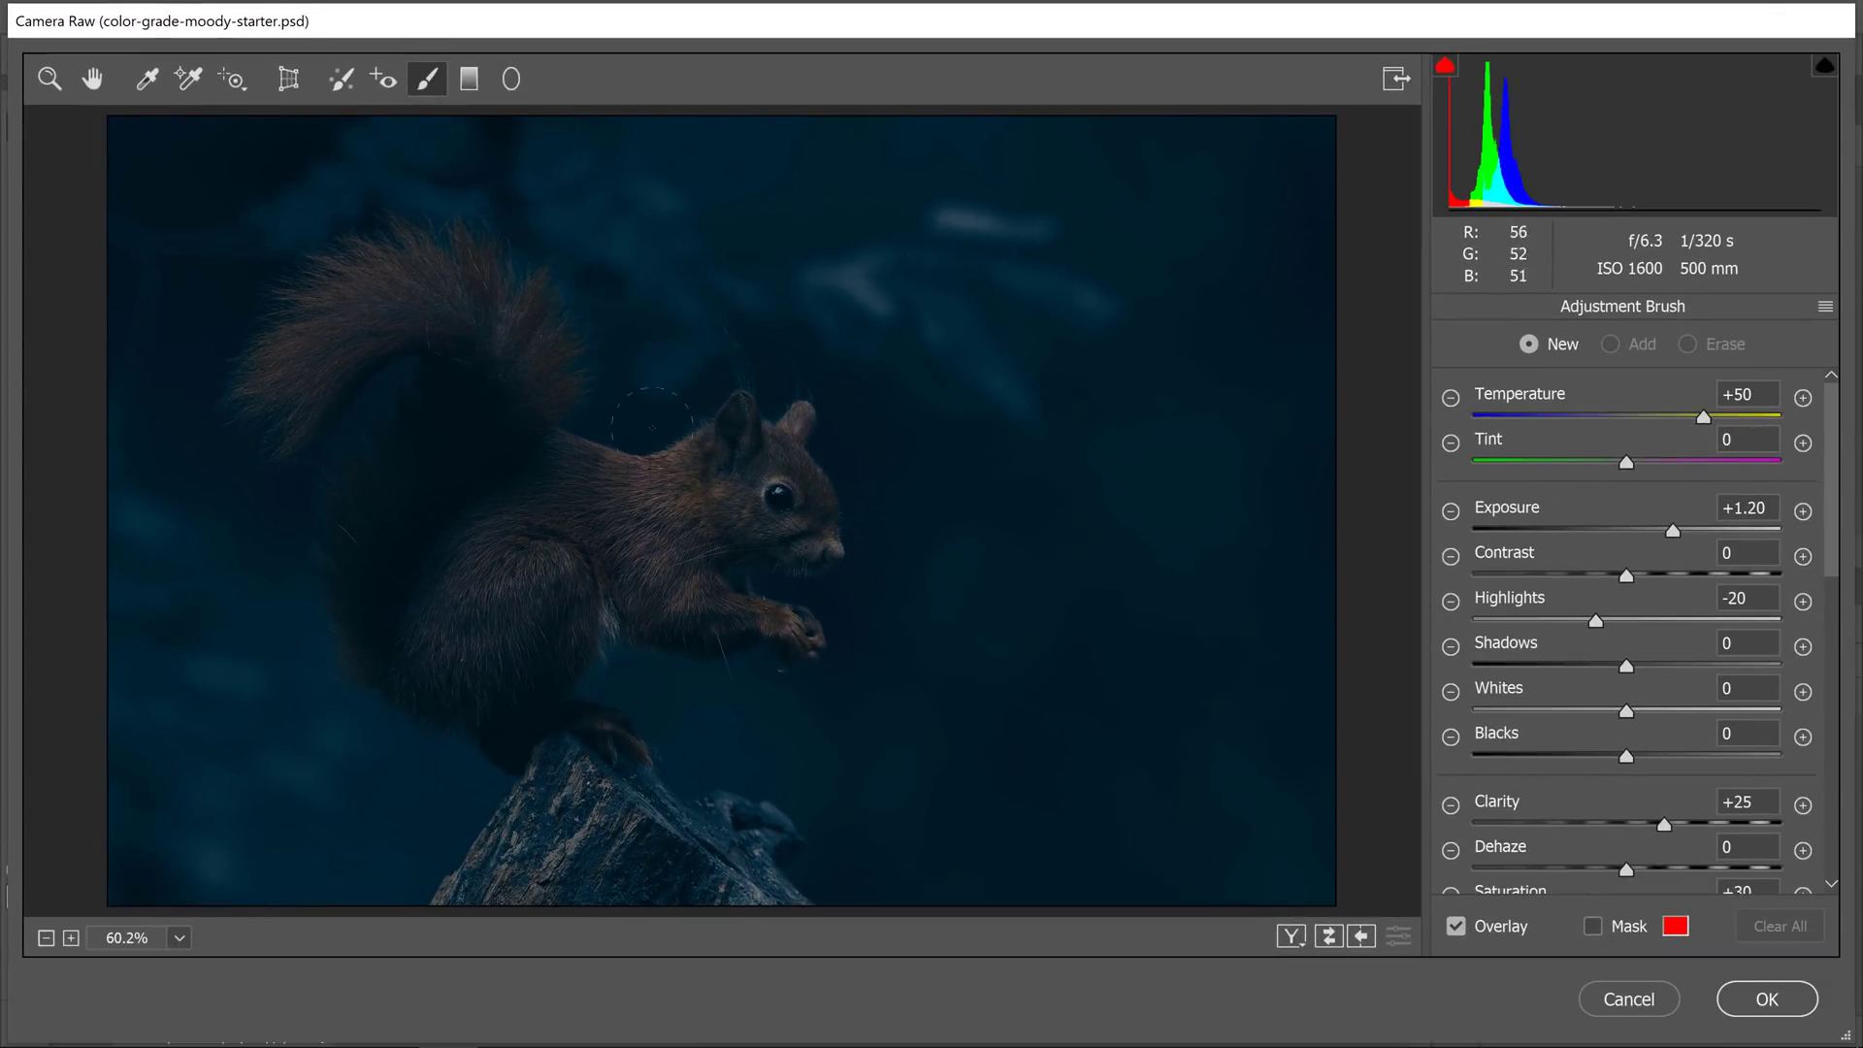
{"action": "left_click", "coordinate": [1825, 307]}
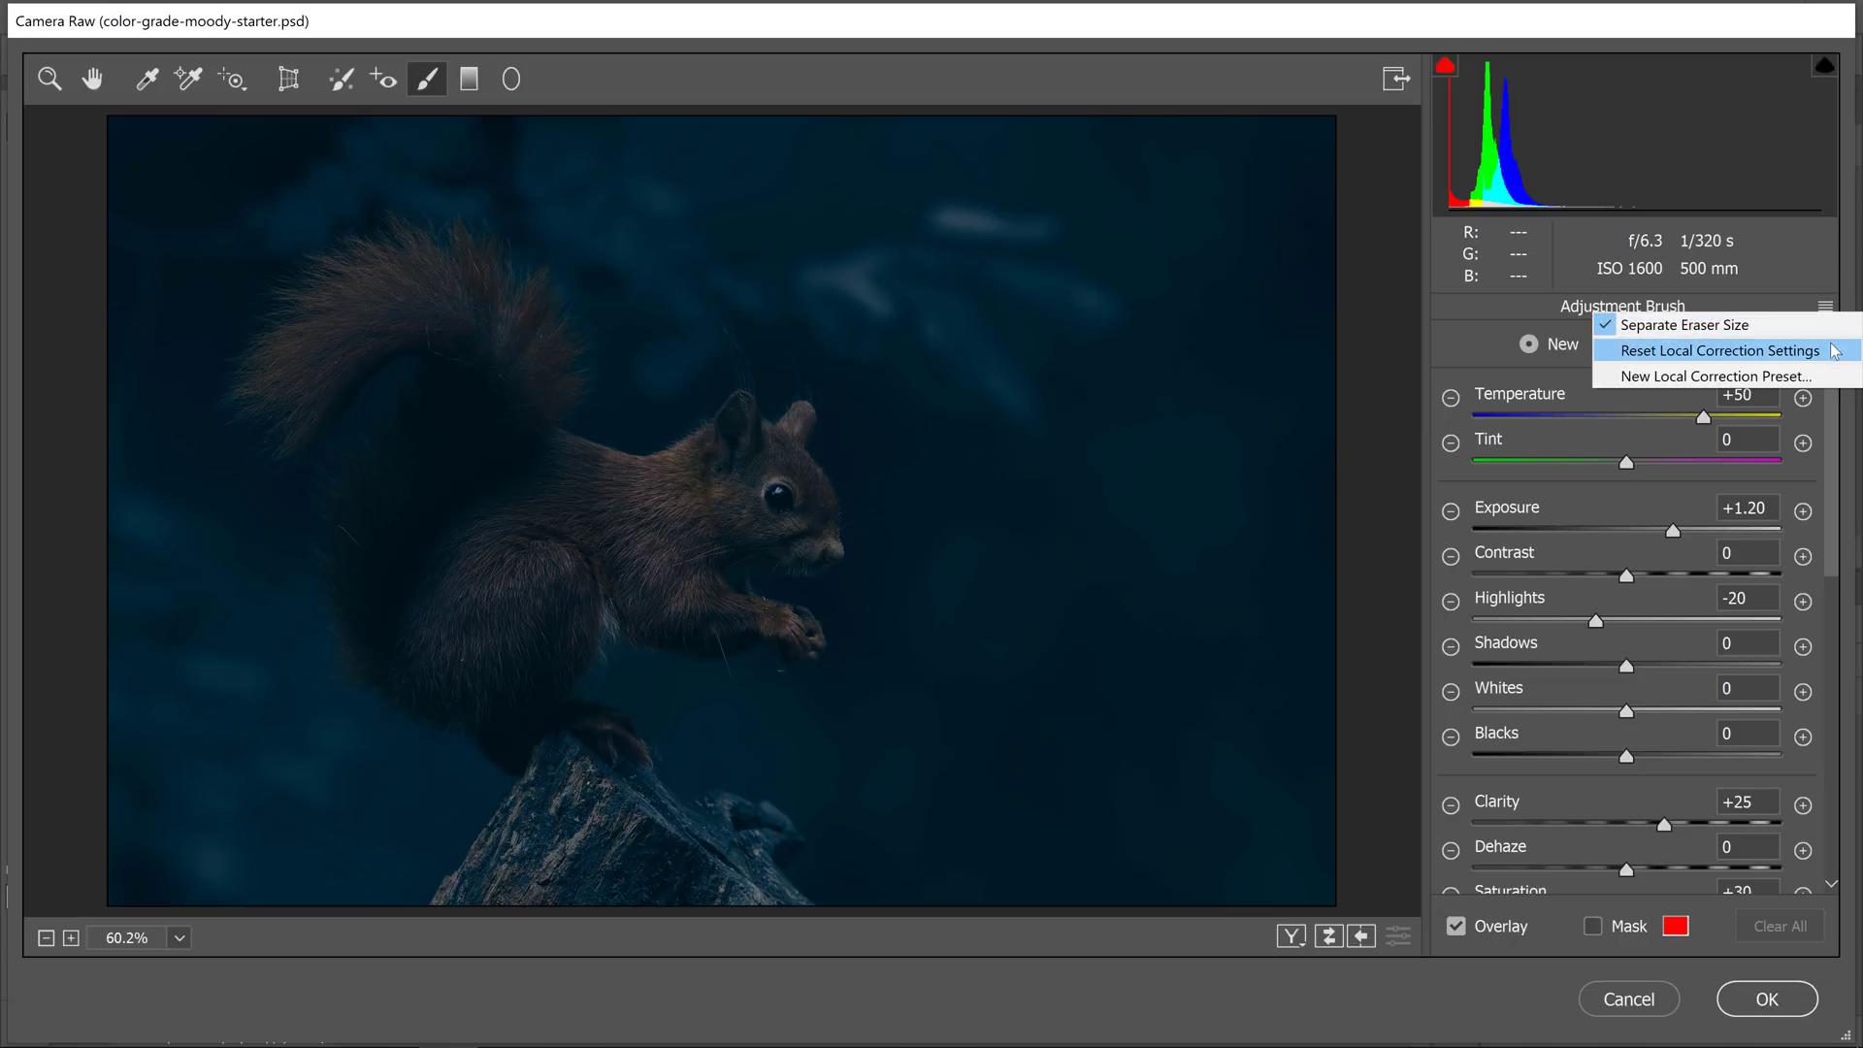
{"action": "left_click", "coordinate": [1721, 351]}
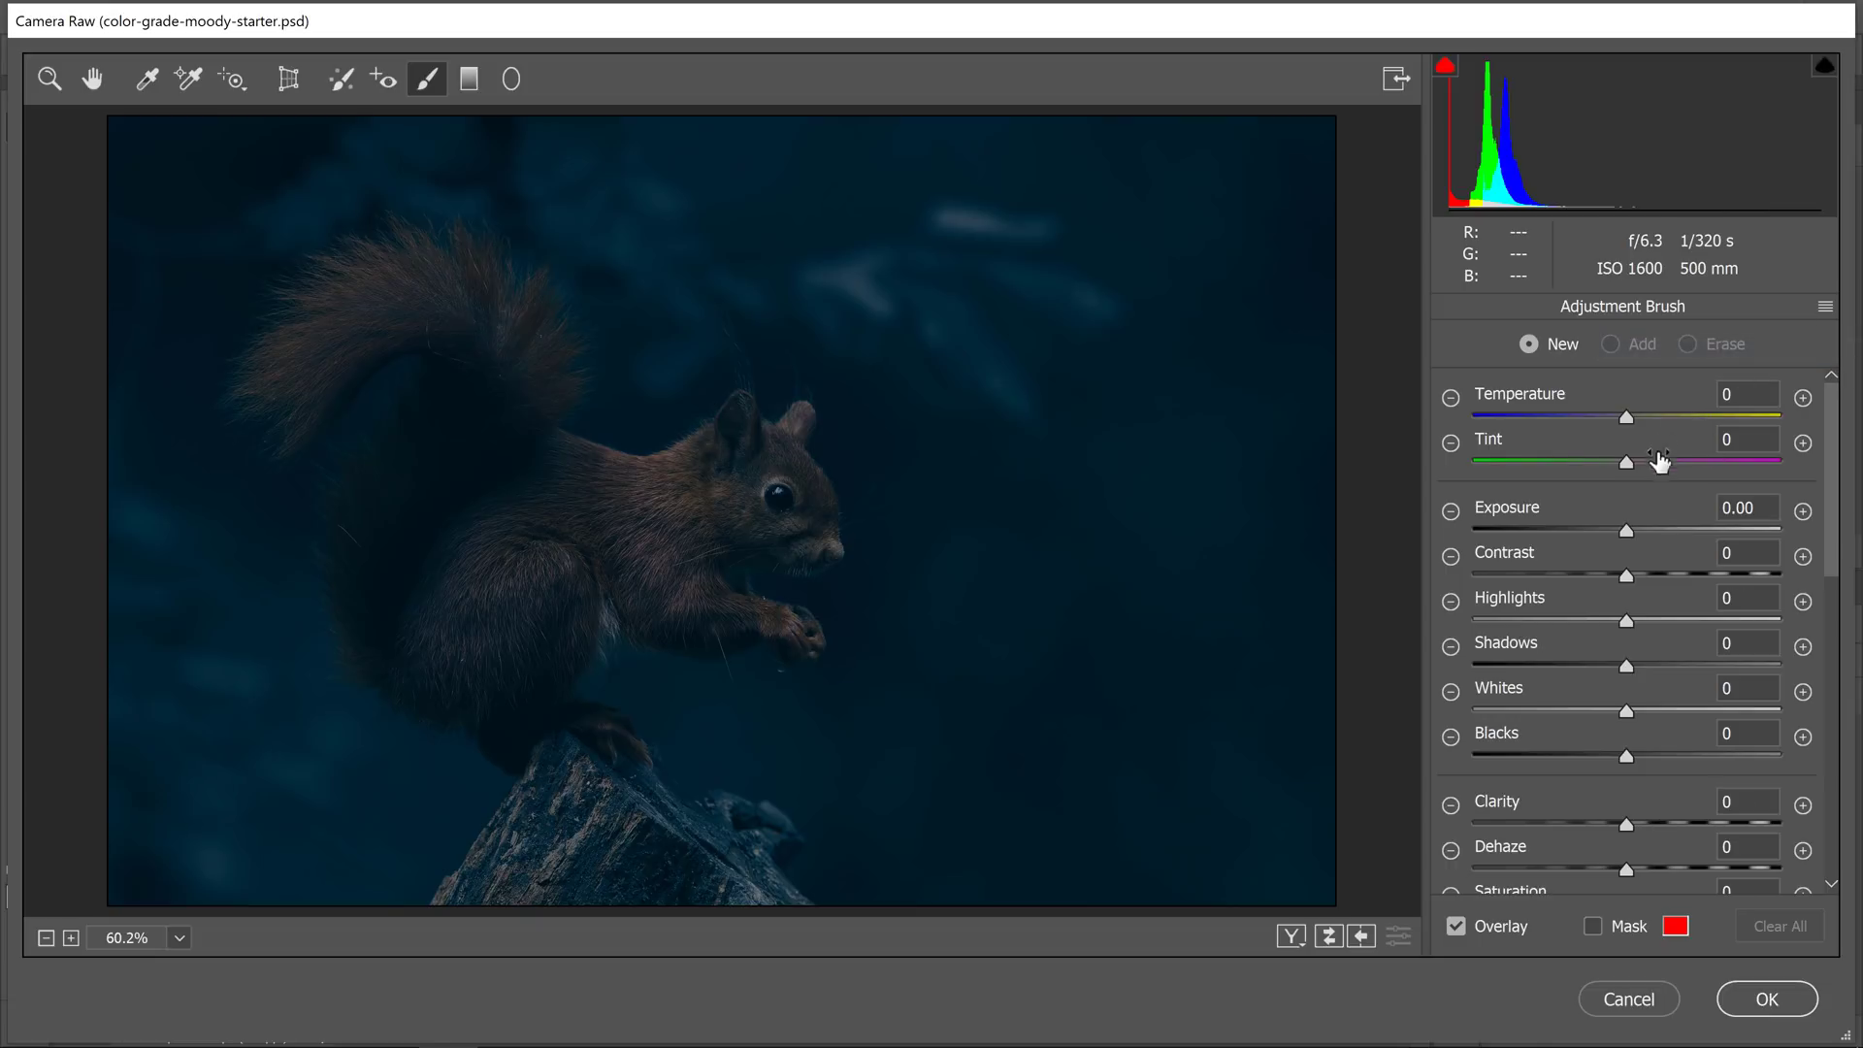
{"action": "left_click", "coordinate": [1593, 928]}
Paint the mask over the squirrel's chest, tail, haunch, paw and lower body, erasing spill near the head
{"action": "mouse_move", "coordinate": [683, 576]}
{"action": "left_mouse_down"}
{"action": "mouse_move", "coordinate": [700, 517]}
{"action": "mouse_move", "coordinate": [659, 454]}
{"action": "mouse_move", "coordinate": [495, 461]}
{"action": "mouse_move", "coordinate": [387, 530]}
{"action": "mouse_move", "coordinate": [456, 660]}
{"action": "mouse_move", "coordinate": [577, 635]}
{"action": "mouse_move", "coordinate": [665, 588]}
{"action": "mouse_move", "coordinate": [718, 529]}
{"action": "mouse_move", "coordinate": [806, 505]}
{"action": "mouse_move", "coordinate": [803, 456]}
{"action": "mouse_move", "coordinate": [729, 471]}
{"action": "left_mouse_up"}
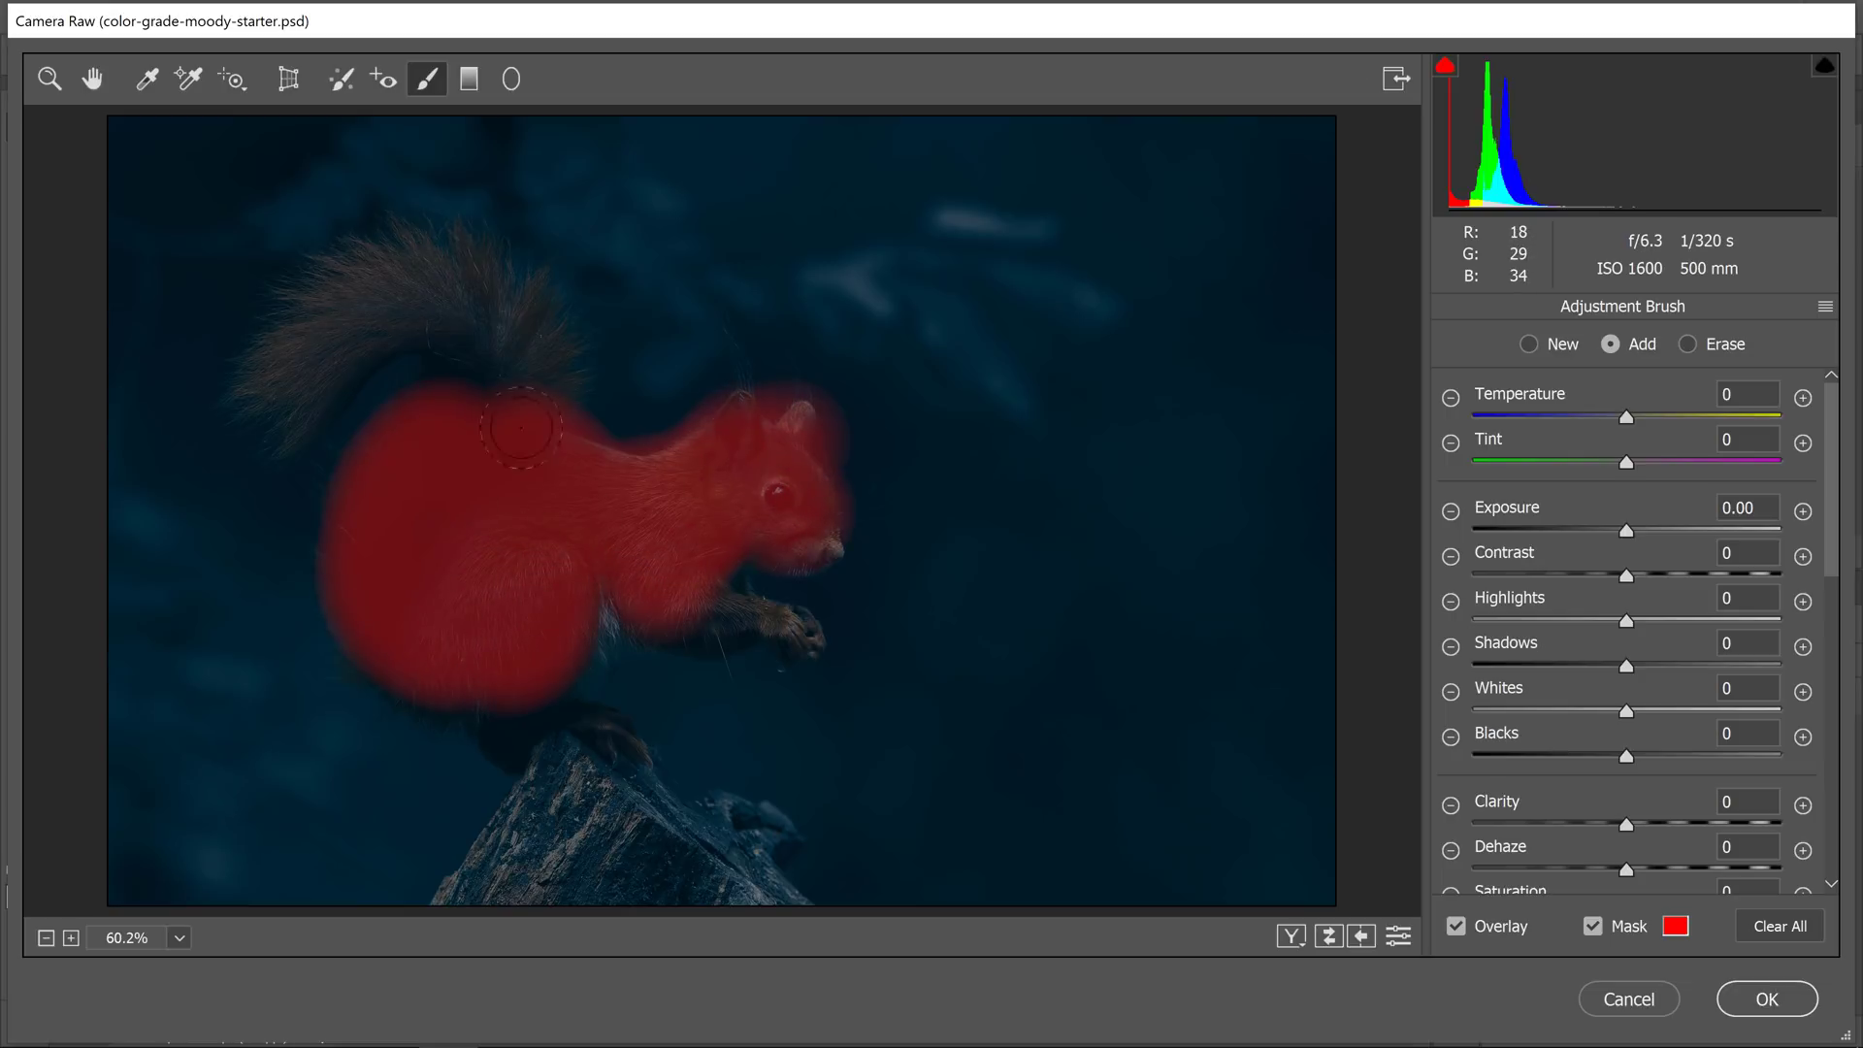
{"action": "mouse_move", "coordinate": [549, 374]}
{"action": "left_mouse_down"}
{"action": "mouse_move", "coordinate": [513, 320]}
{"action": "mouse_move", "coordinate": [349, 359]}
{"action": "mouse_move", "coordinate": [359, 267]}
{"action": "mouse_move", "coordinate": [504, 247]}
{"action": "left_mouse_up"}
{"action": "left_click_drag", "start_coordinate": [490, 637], "coordinate": [486, 603]}
{"action": "left_click", "coordinate": [1687, 342]}
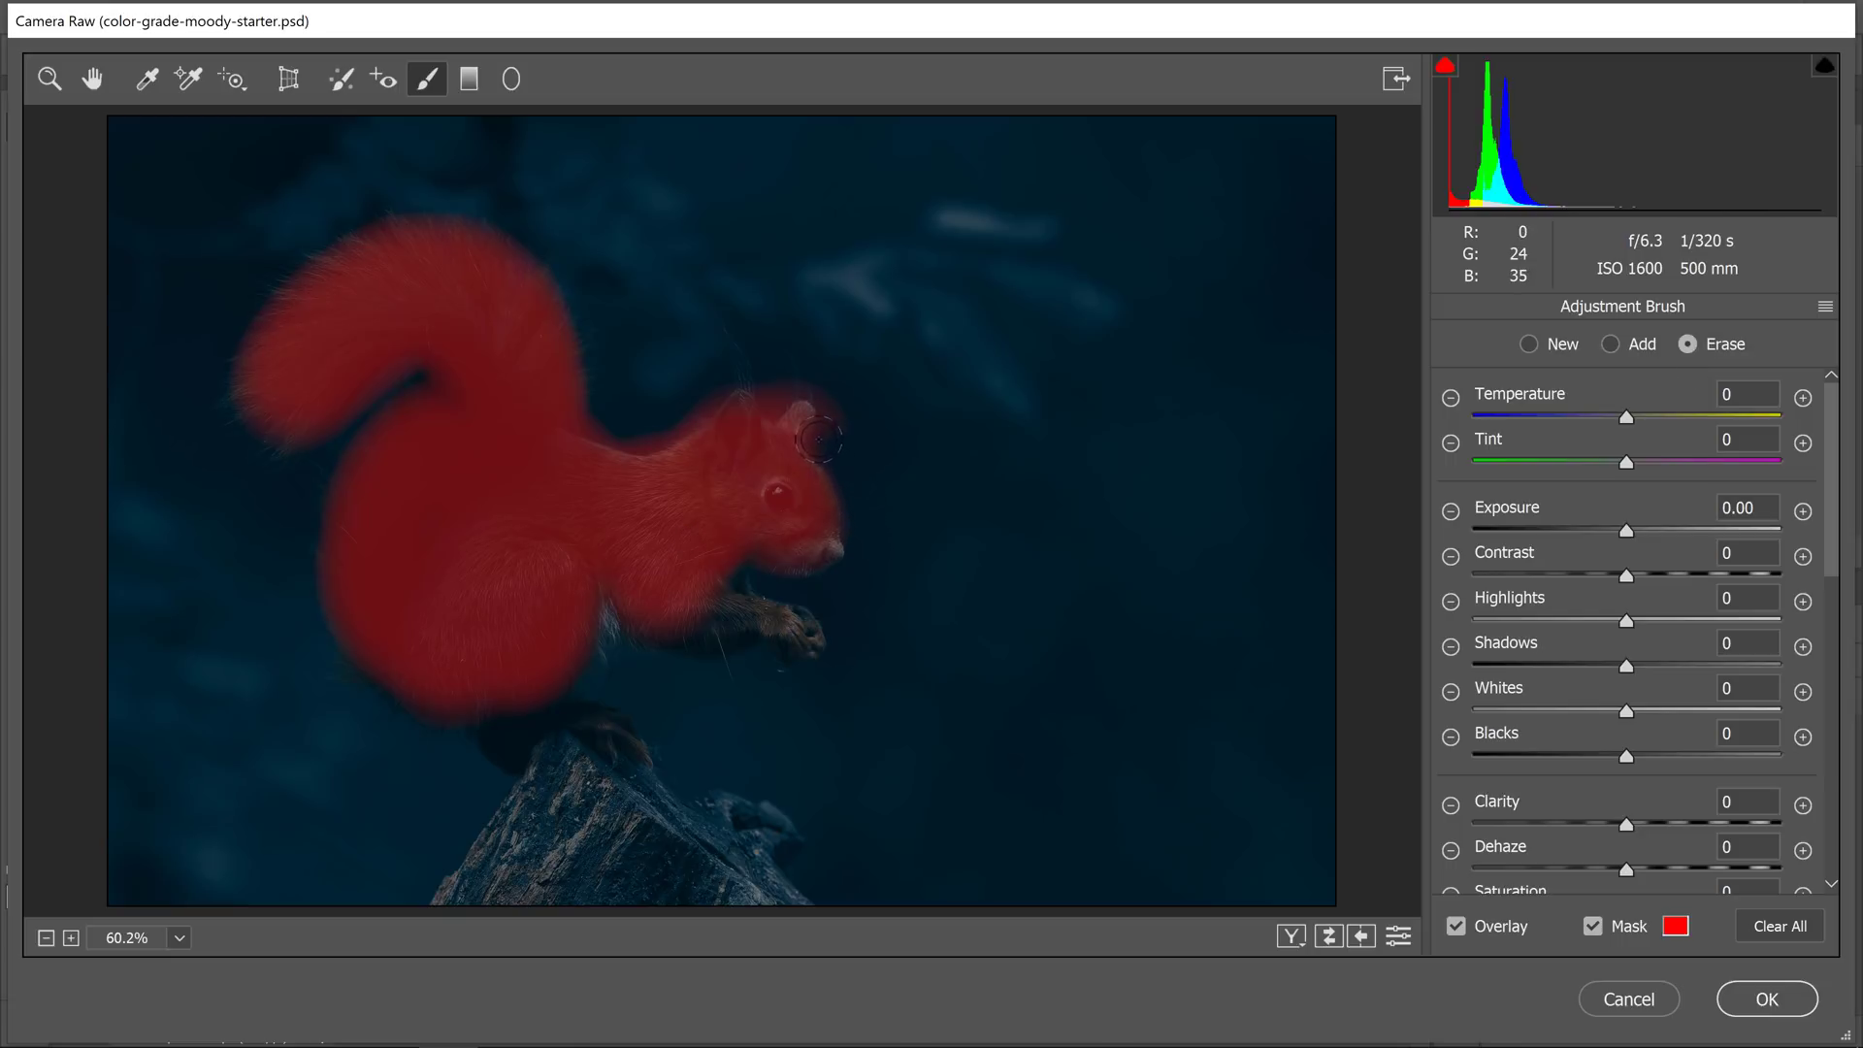
{"action": "mouse_move", "coordinate": [815, 402]}
{"action": "left_mouse_down"}
{"action": "mouse_move", "coordinate": [775, 411]}
{"action": "mouse_move", "coordinate": [749, 345]}
{"action": "mouse_move", "coordinate": [700, 410]}
{"action": "mouse_move", "coordinate": [648, 439]}
{"action": "mouse_move", "coordinate": [600, 420]}
{"action": "left_mouse_up"}
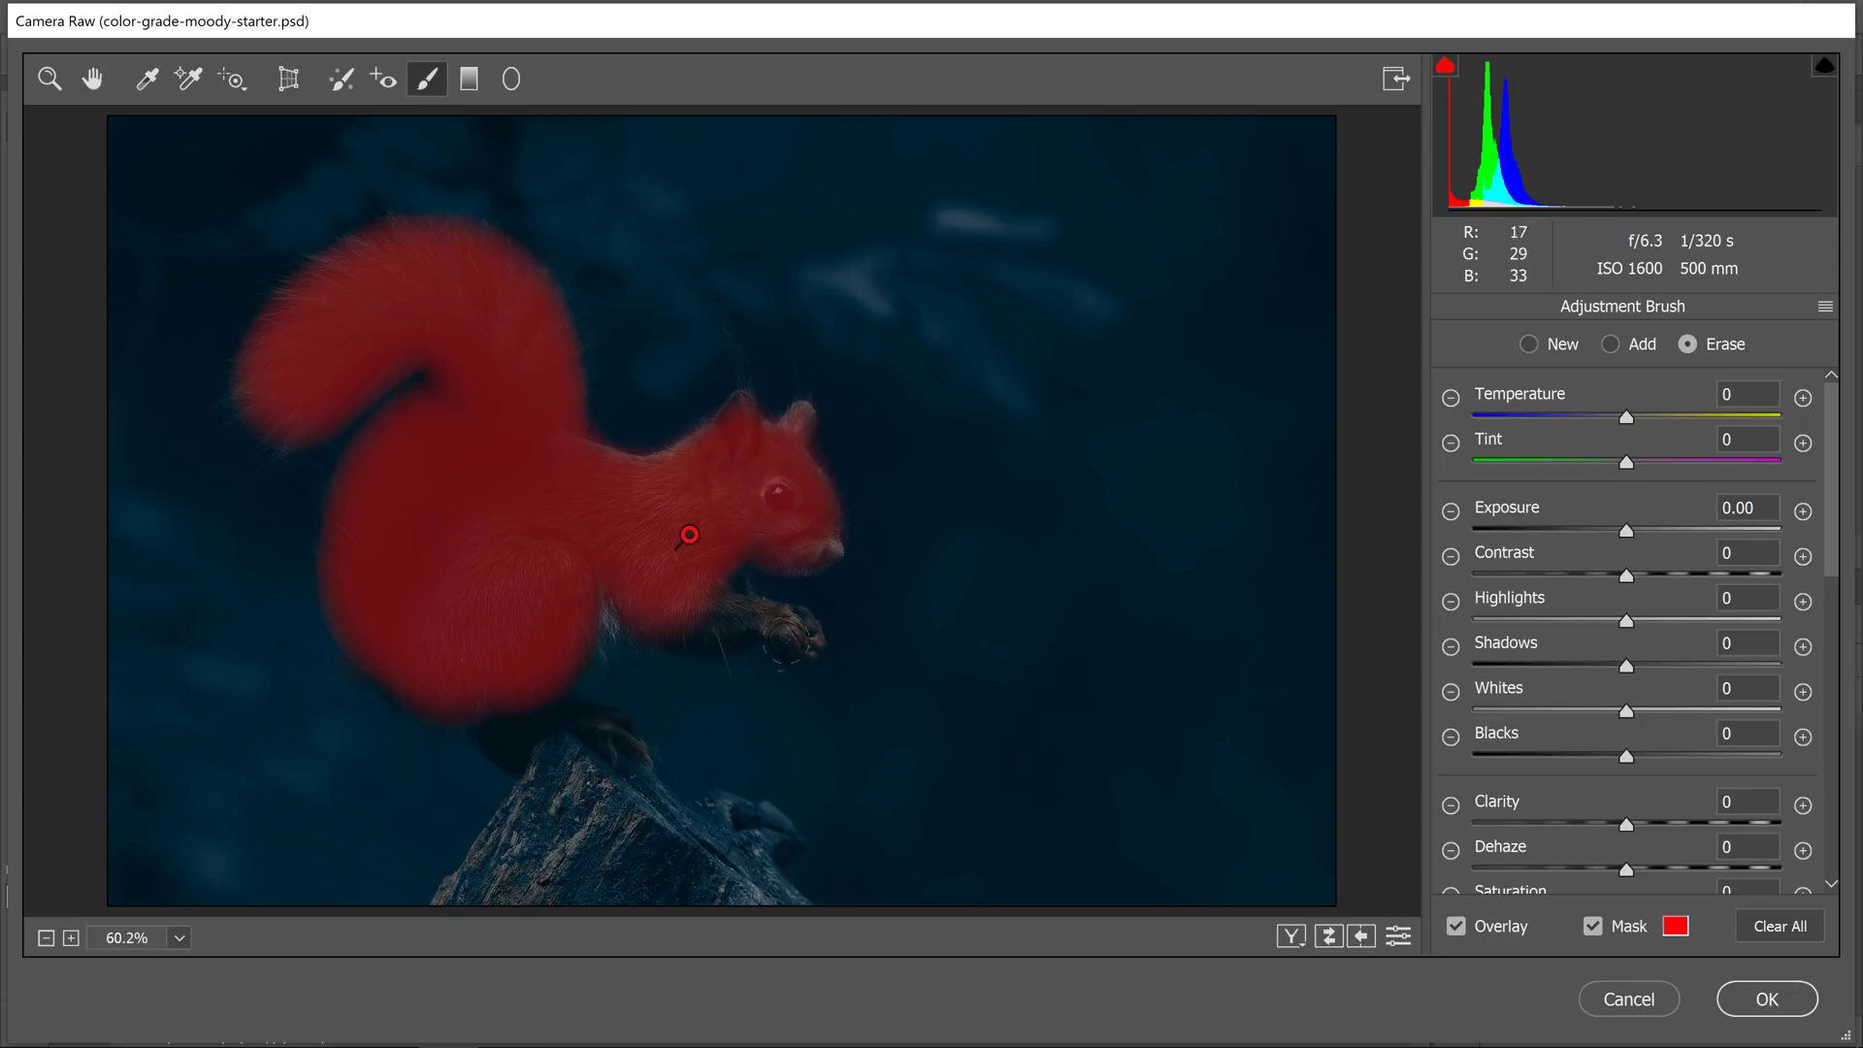
{"action": "left_click", "coordinate": [1611, 345]}
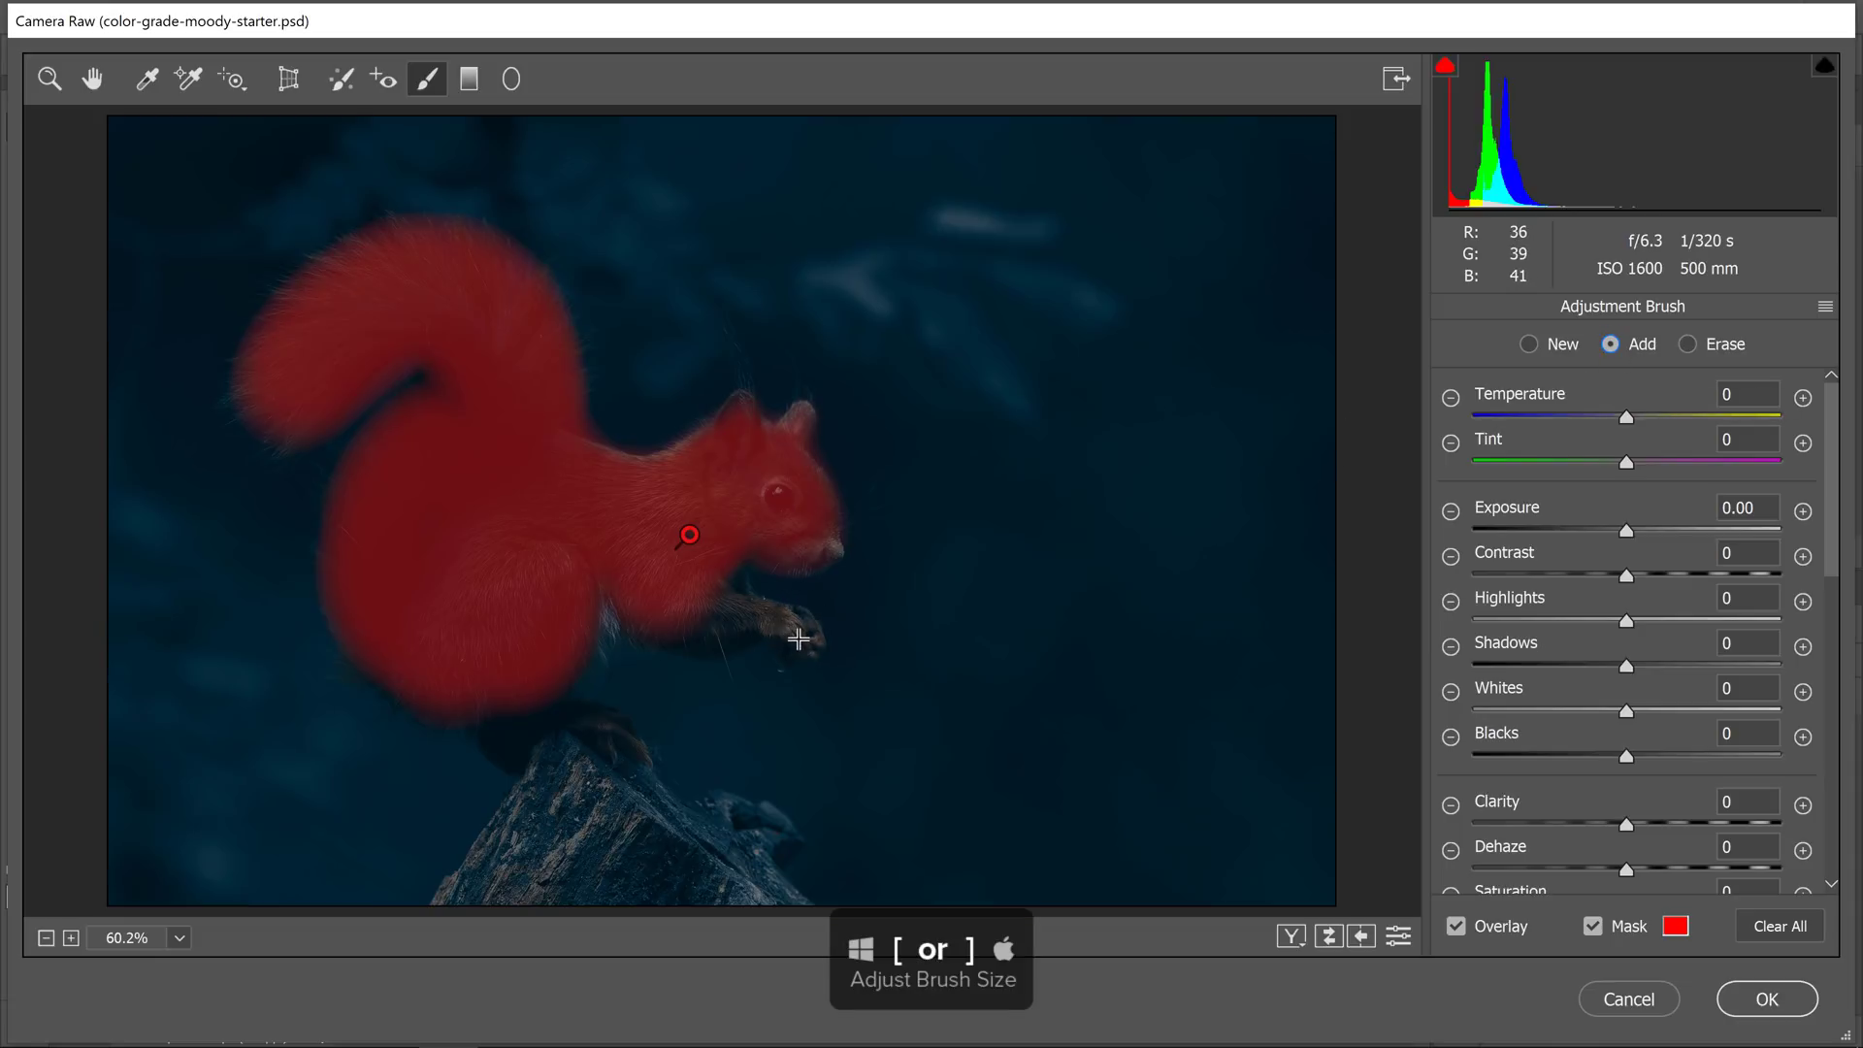
{"action": "mouse_move", "coordinate": [798, 637]}
{"action": "left_mouse_down"}
{"action": "mouse_move", "coordinate": [733, 578]}
{"action": "mouse_move", "coordinate": [738, 627]}
{"action": "mouse_move", "coordinate": [653, 610]}
{"action": "mouse_move", "coordinate": [714, 600]}
{"action": "mouse_move", "coordinate": [679, 626]}
{"action": "mouse_move", "coordinate": [633, 617]}
{"action": "left_mouse_up"}
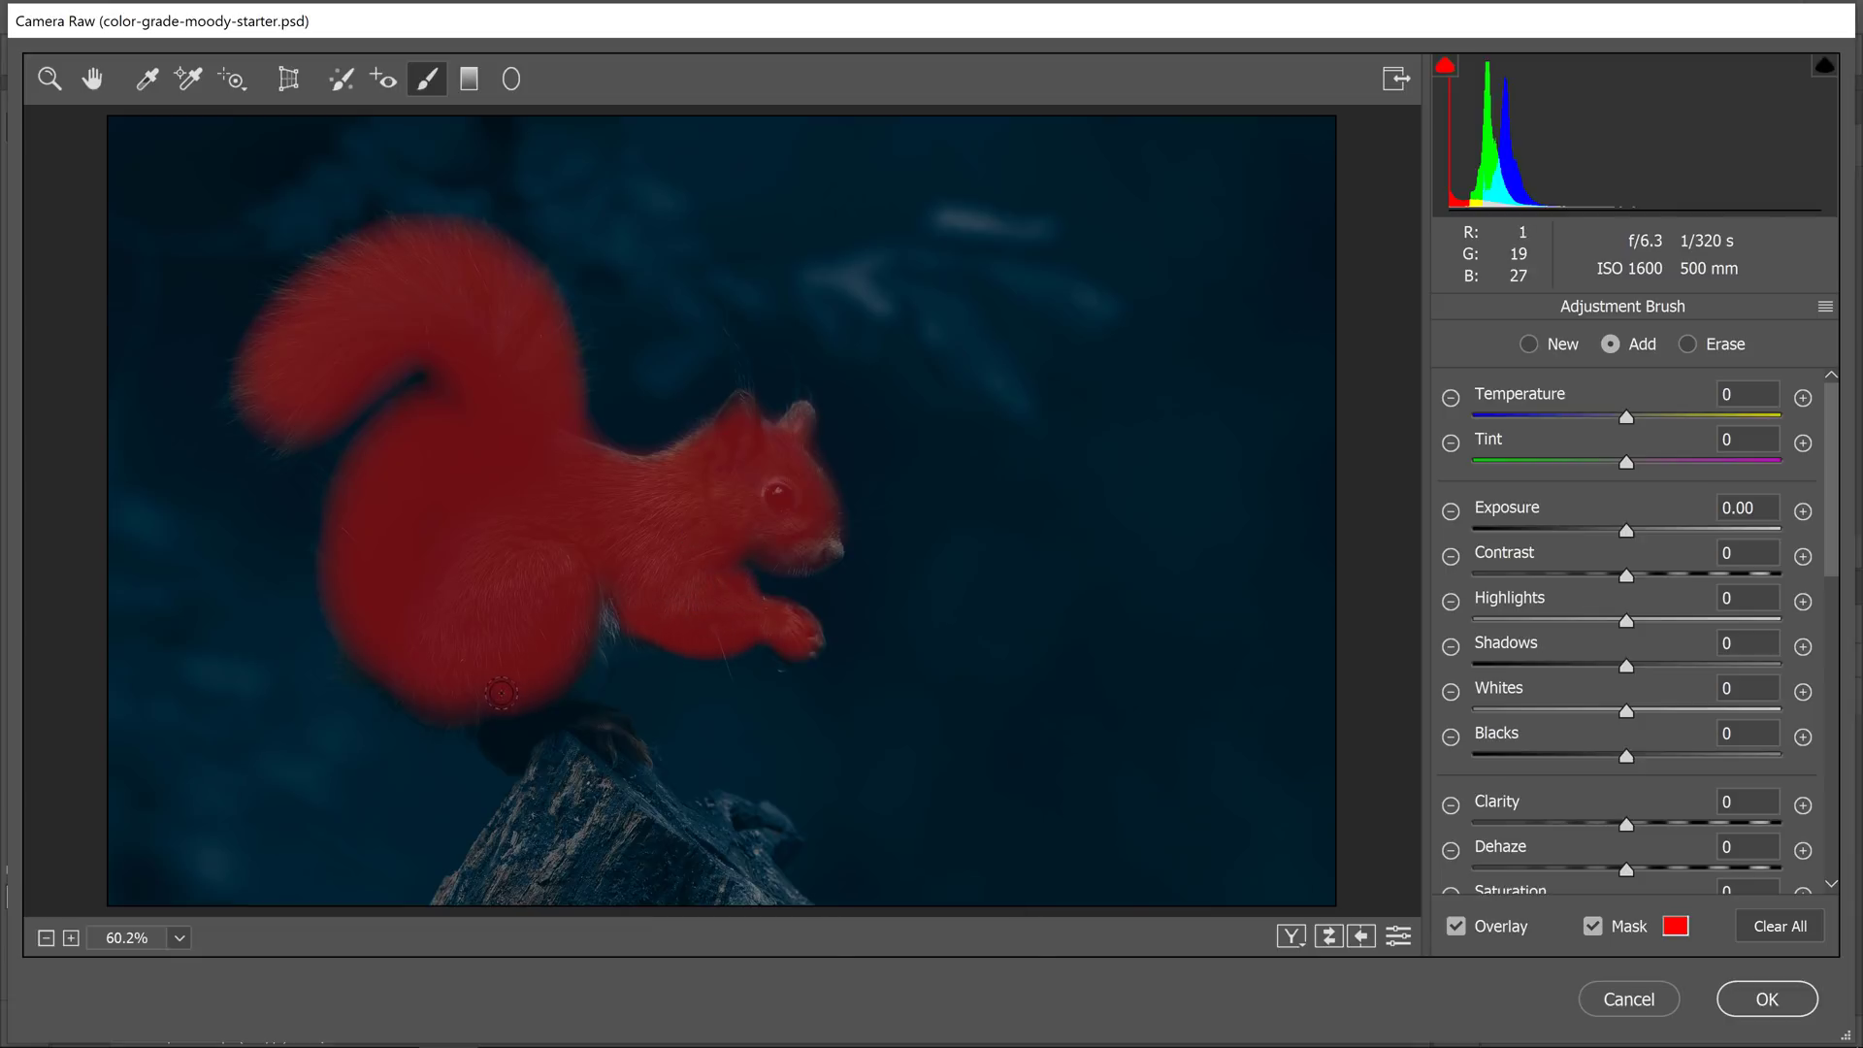
{"action": "left_click_drag", "start_coordinate": [497, 686], "coordinate": [495, 691]}
Give the brushed squirrel Temperature +50, Exposure +1.20, Highlights -20 and Clarity +25
{"action": "left_click", "coordinate": [1592, 926]}
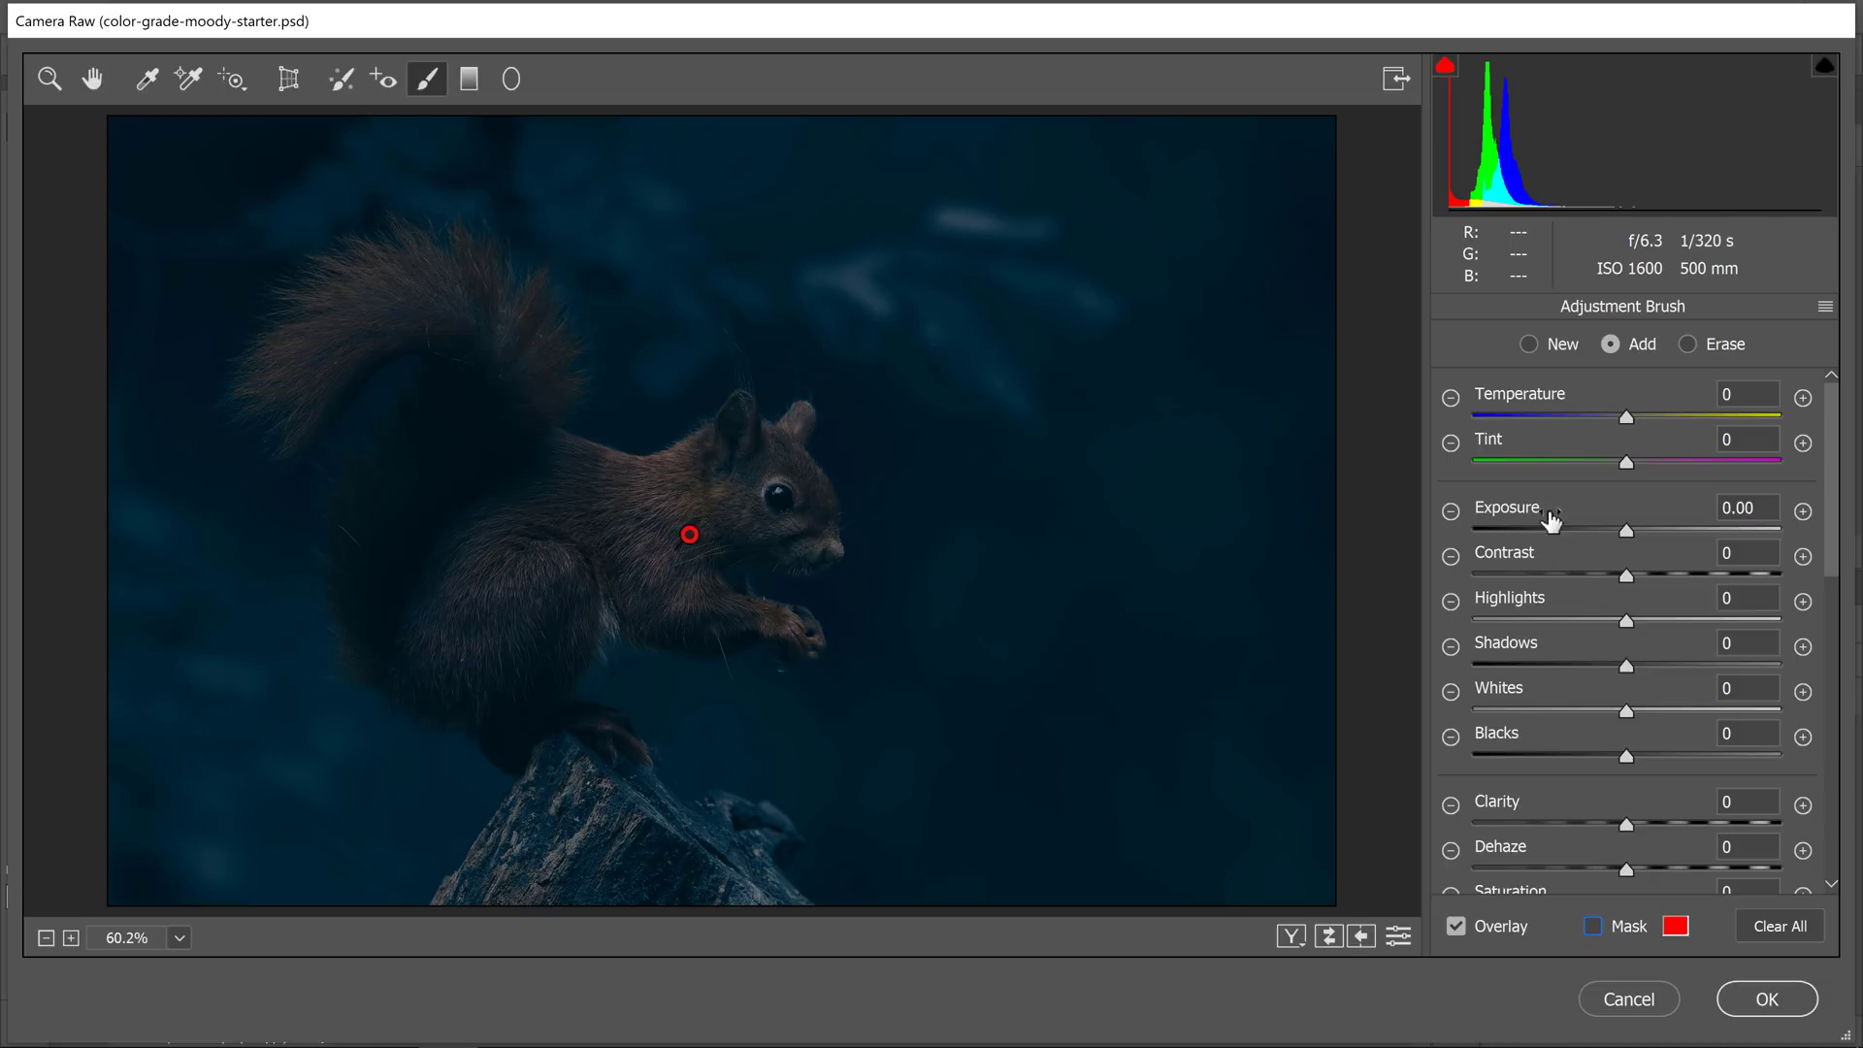
{"action": "left_click_drag", "start_coordinate": [1630, 430], "coordinate": [1703, 427]}
{"action": "left_click_drag", "start_coordinate": [1628, 541], "coordinate": [1673, 551]}
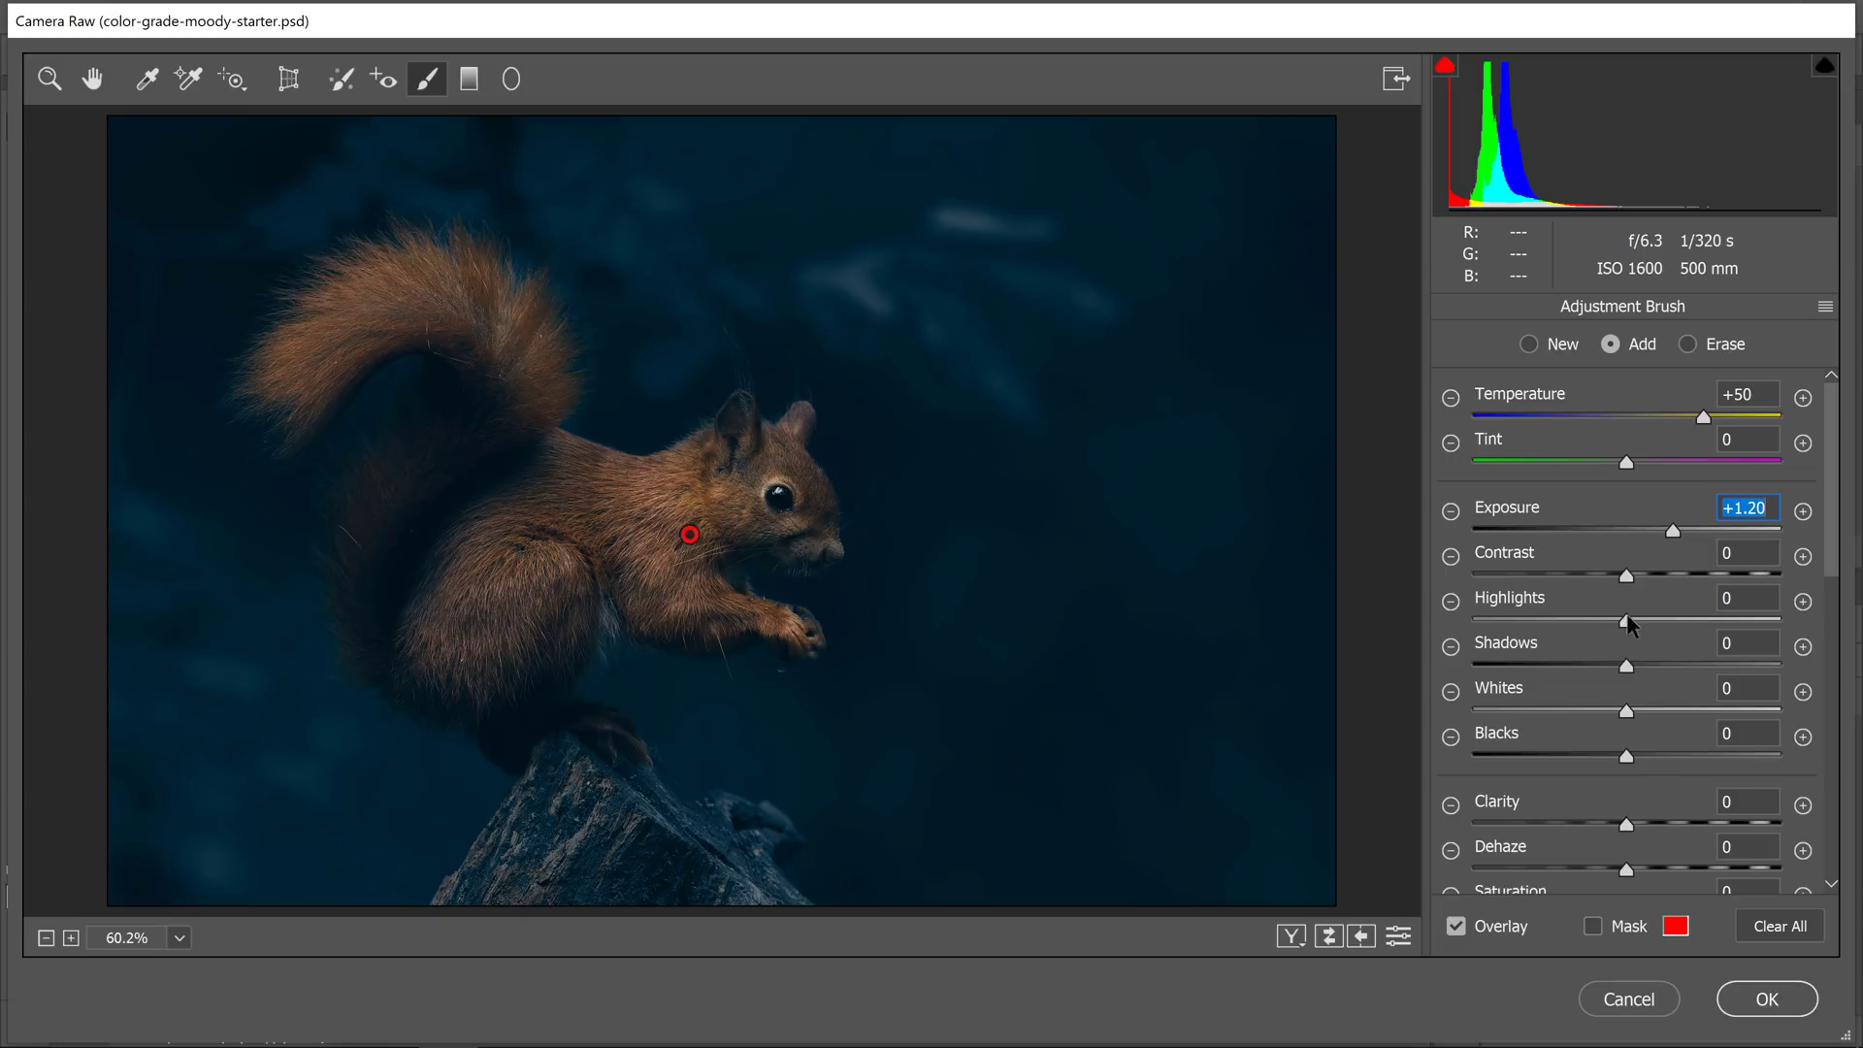
{"action": "left_click_drag", "start_coordinate": [1628, 618], "coordinate": [1596, 622]}
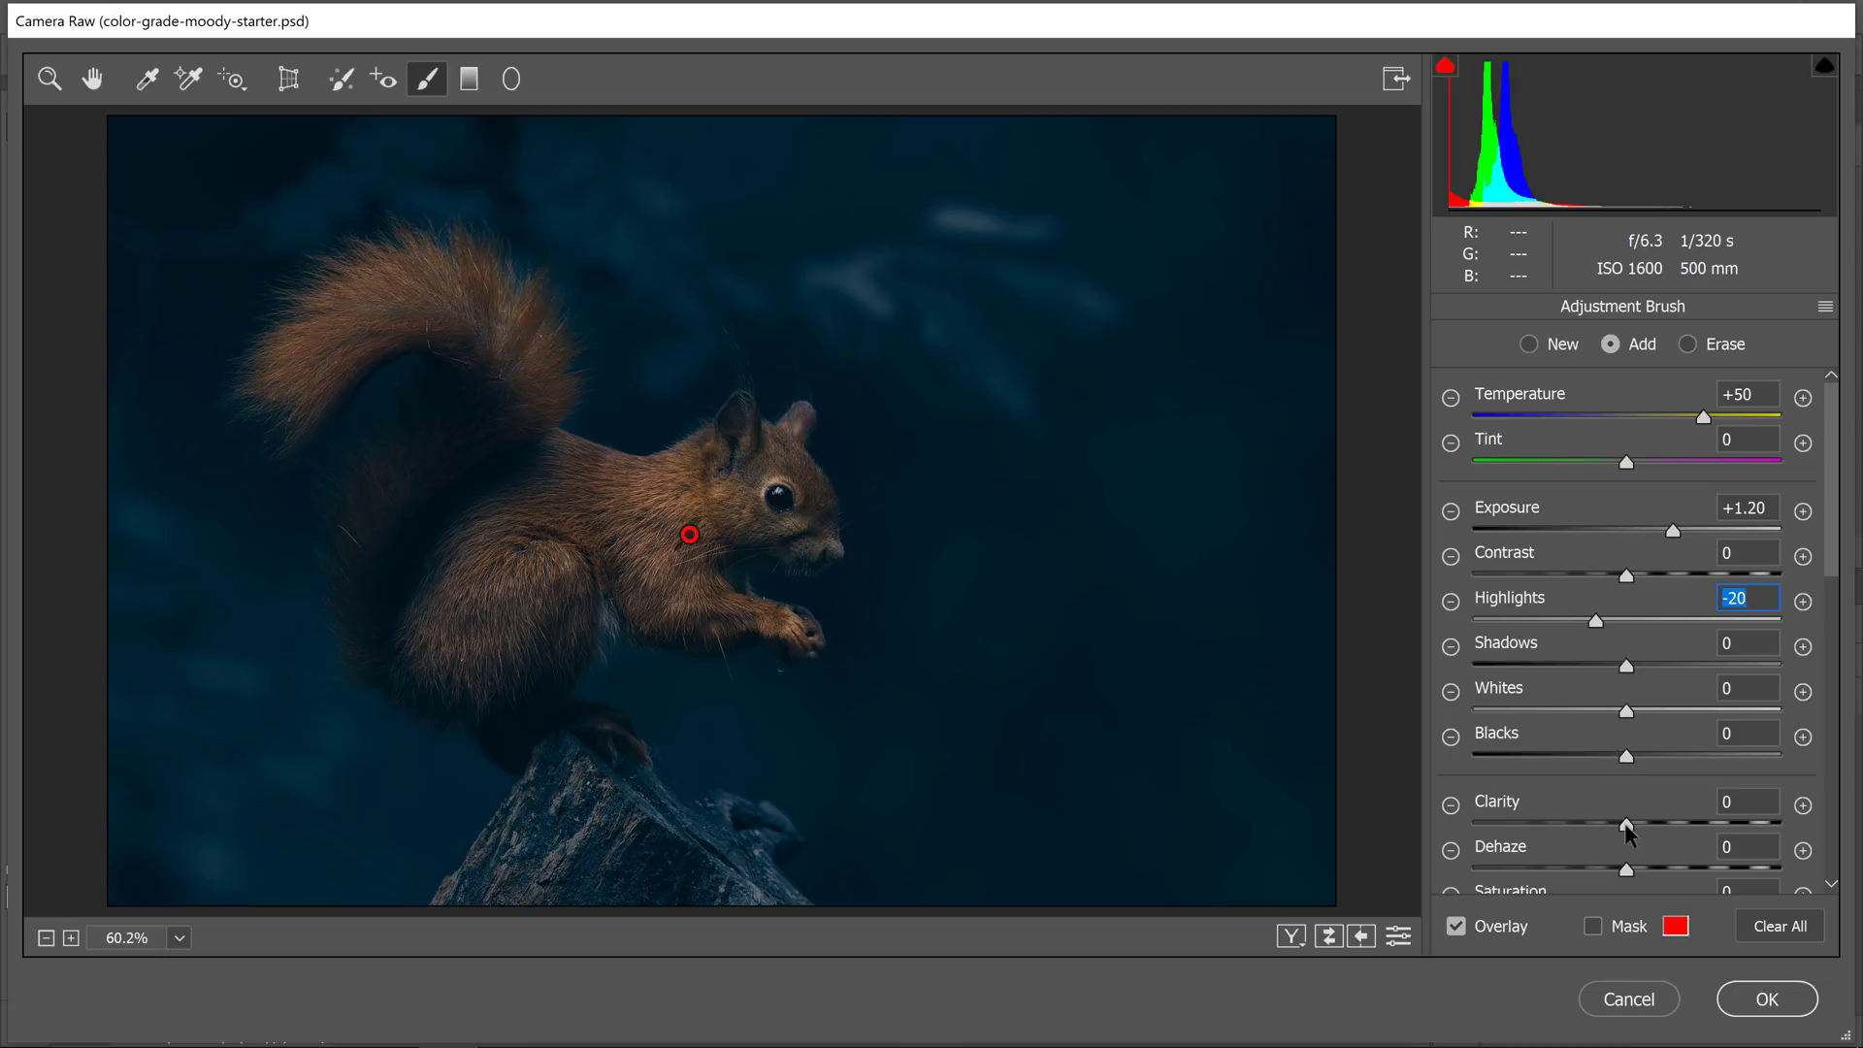
{"action": "left_click_drag", "start_coordinate": [1626, 825], "coordinate": [1662, 834]}
Add Saturation +30 and Sharpness +55 to the squirrel, checking at 100% zoom before fitting the view
{"action": "scroll", "coordinate": [1643, 767], "scroll_direction": "down", "scroll_amount": 3}
{"action": "left_click", "coordinate": [1634, 706]}
{"action": "left_click_drag", "start_coordinate": [1634, 713], "coordinate": [1673, 720]}
{"action": "scroll", "coordinate": [1657, 720], "scroll_direction": "down", "scroll_amount": 1}
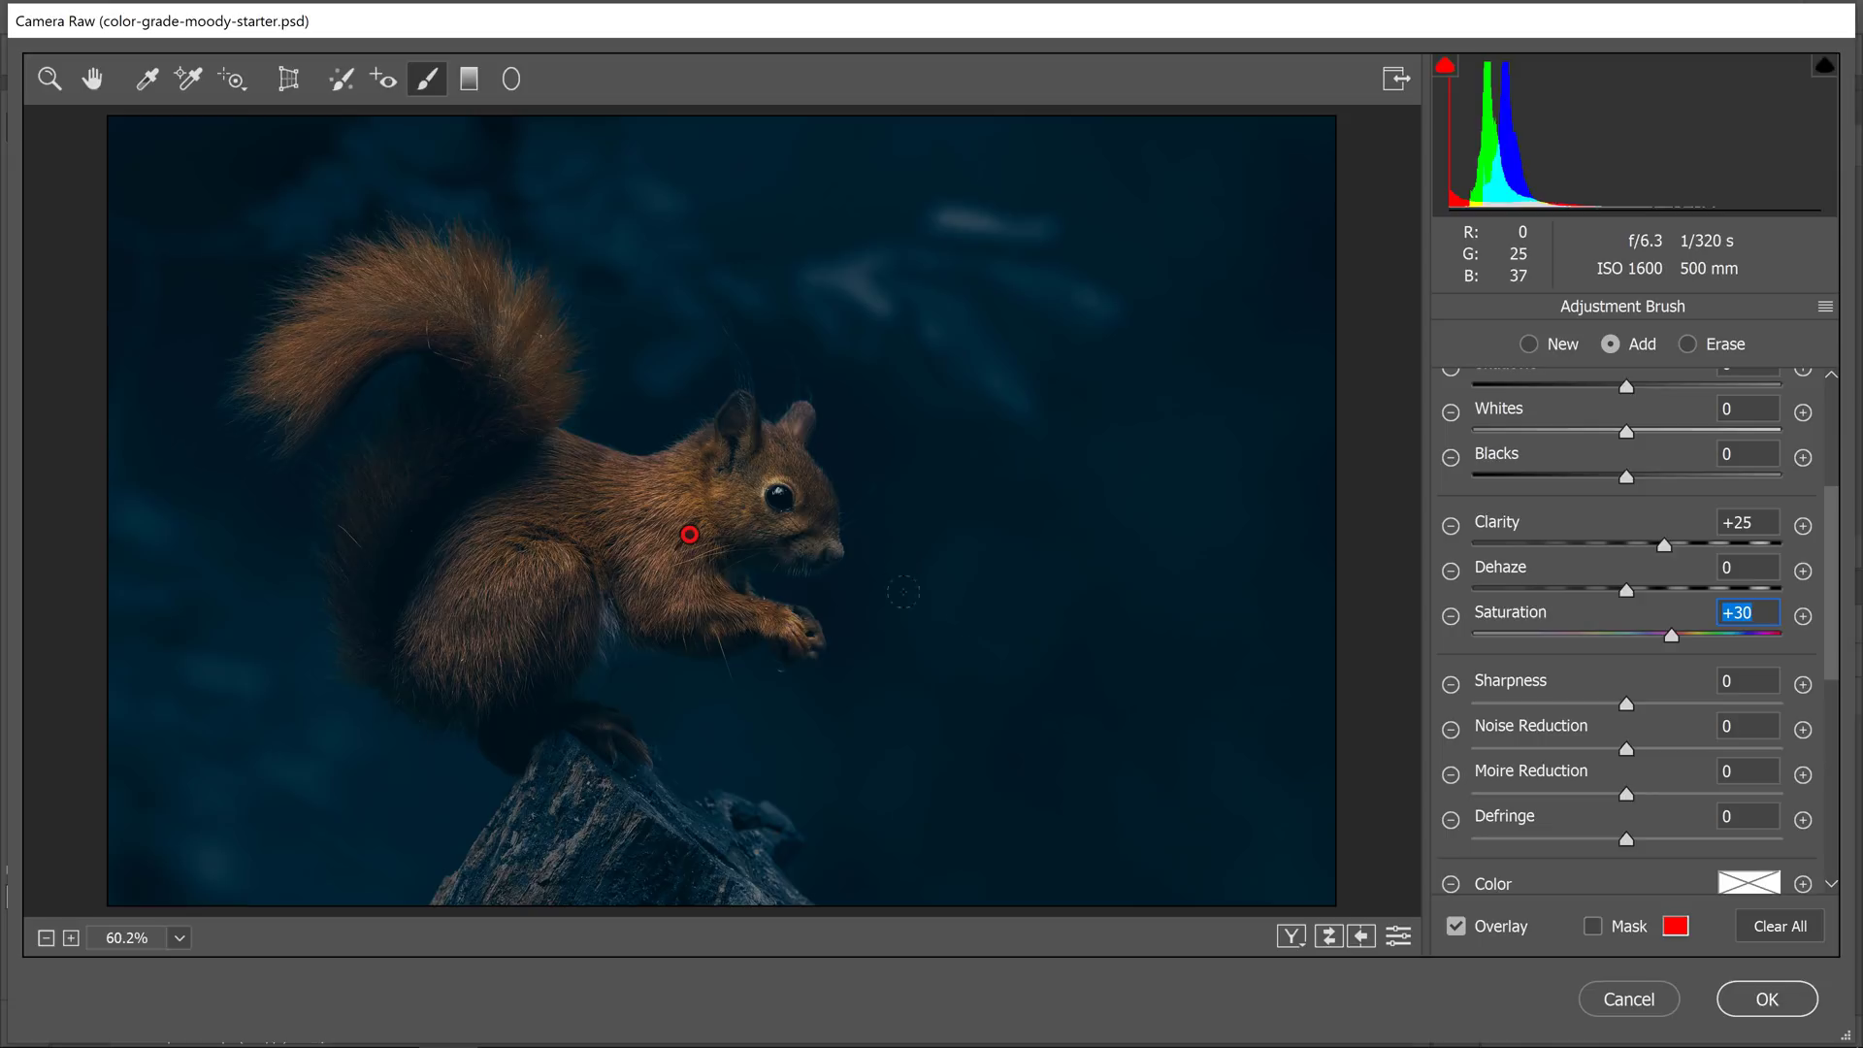
{"action": "left_click", "coordinate": [178, 937]}
{"action": "left_click", "coordinate": [126, 744]}
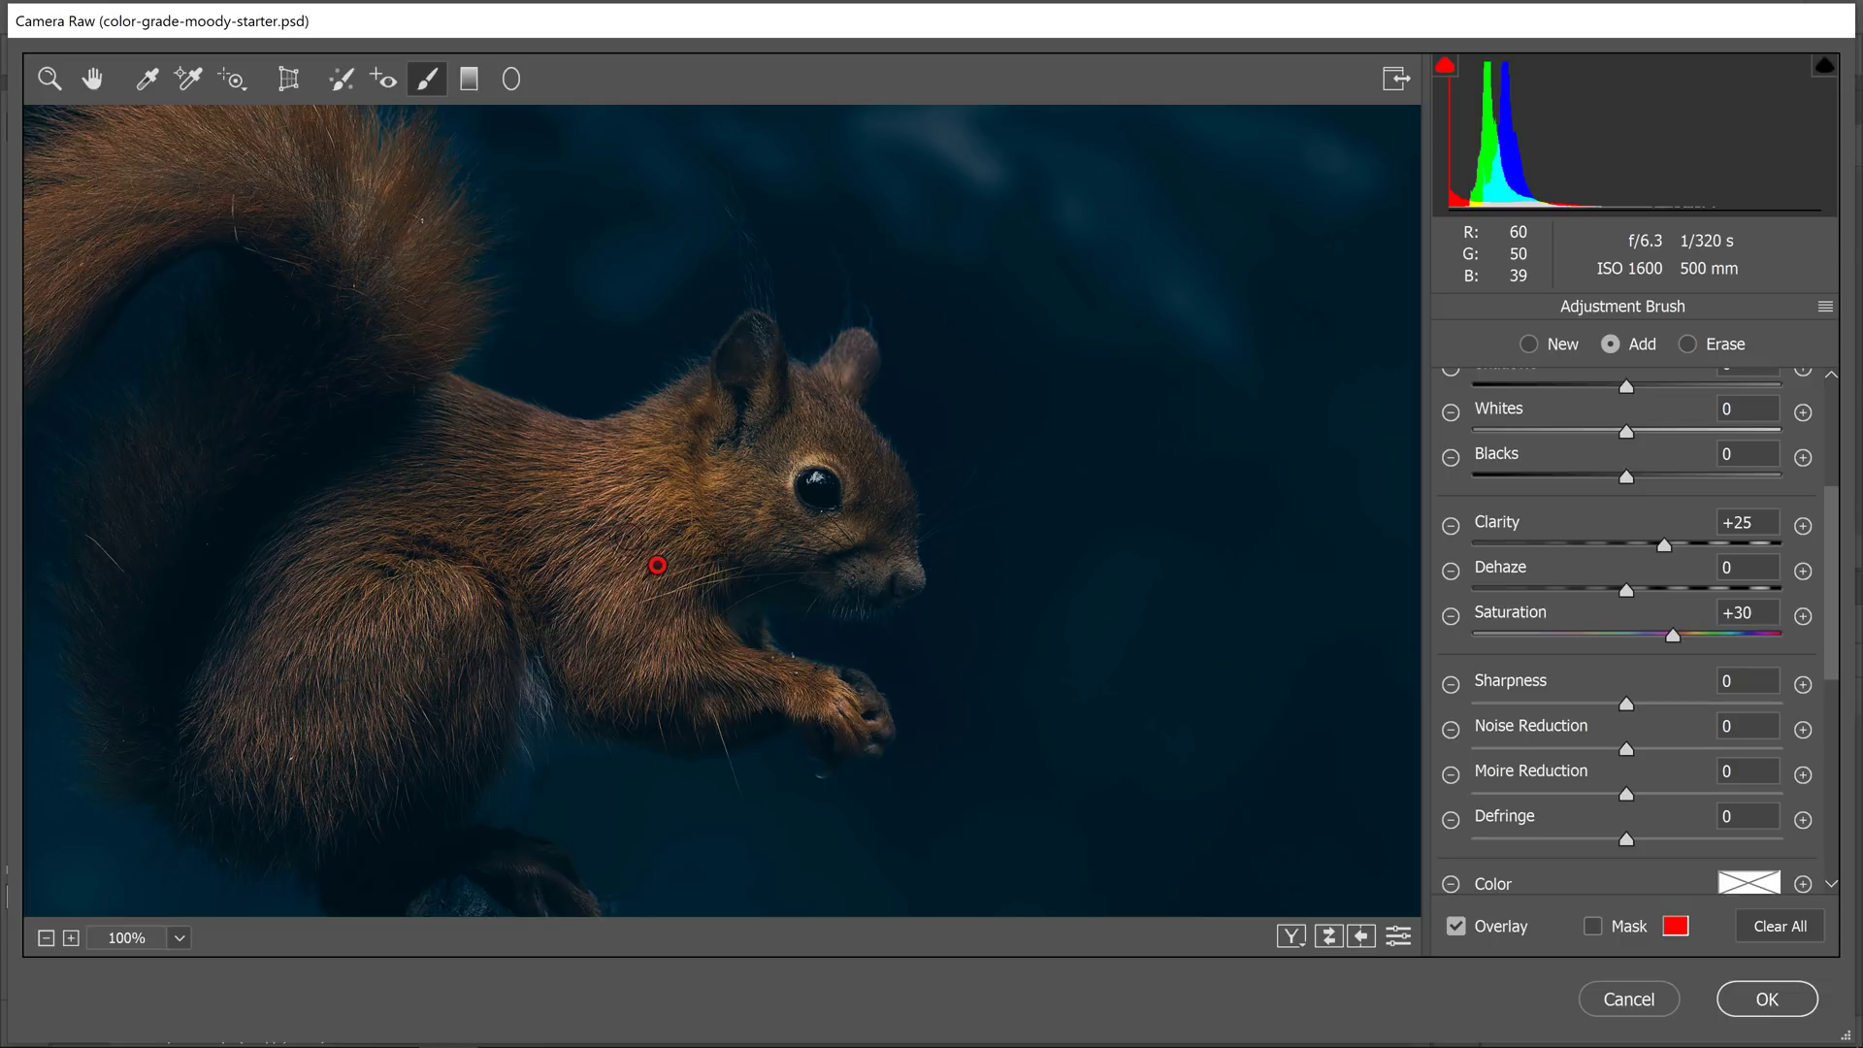
{"action": "left_click_drag", "start_coordinate": [1627, 699], "coordinate": [1677, 718]}
{"action": "left_click", "coordinate": [179, 937]}
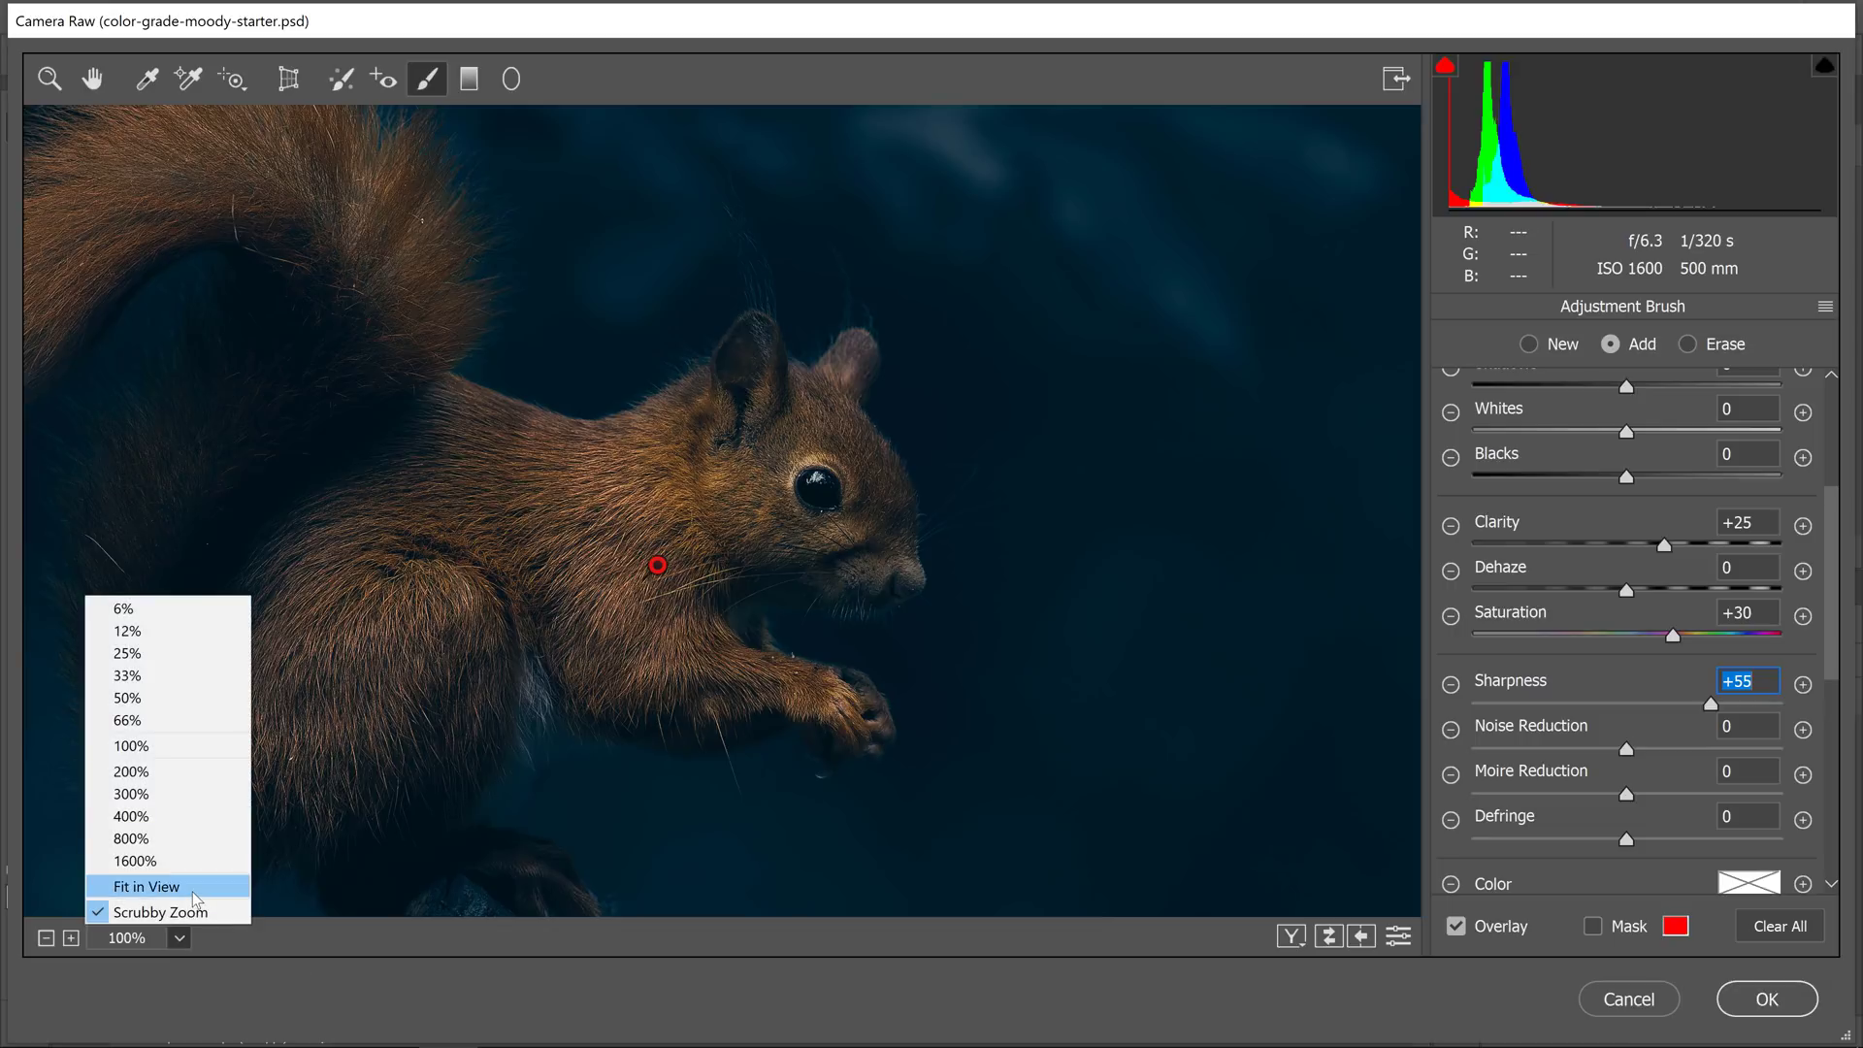
{"action": "left_click", "coordinate": [146, 886]}
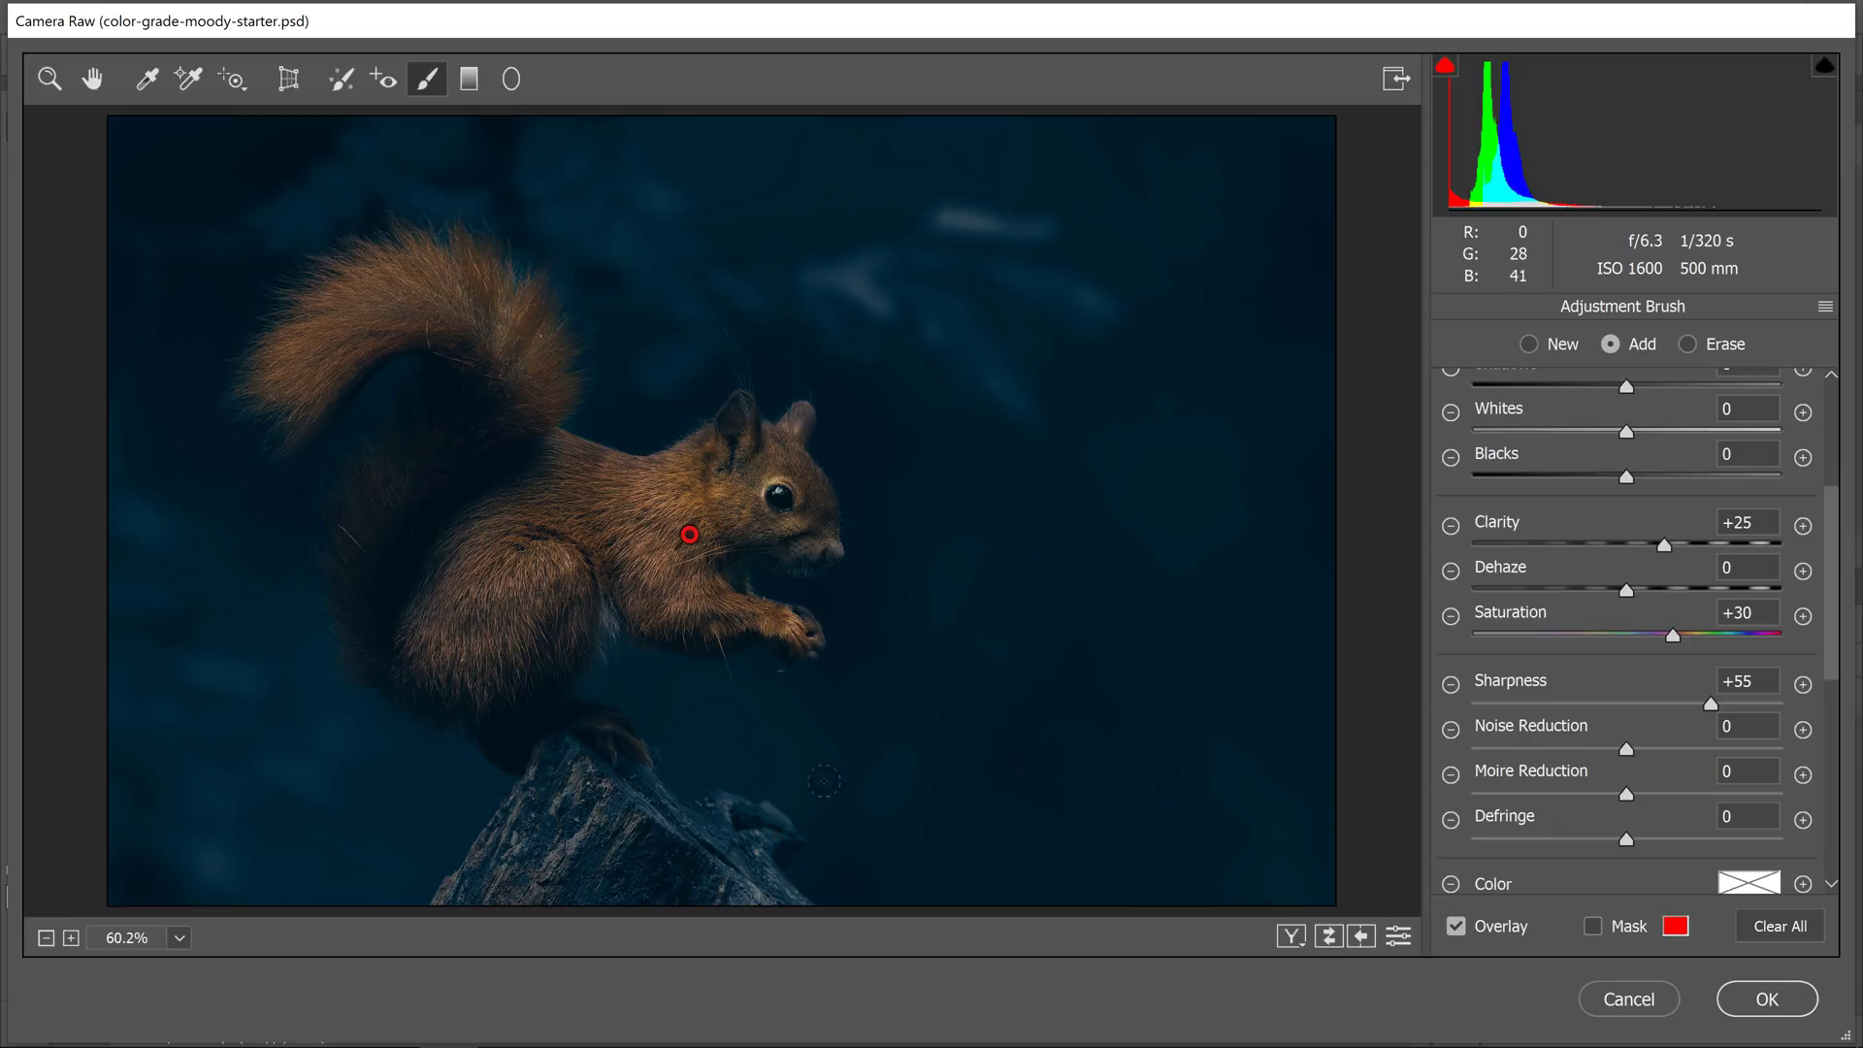
Start a second brushed correction and paint over the squirrel's head, haunch and tail
{"action": "left_click", "coordinate": [1530, 343]}
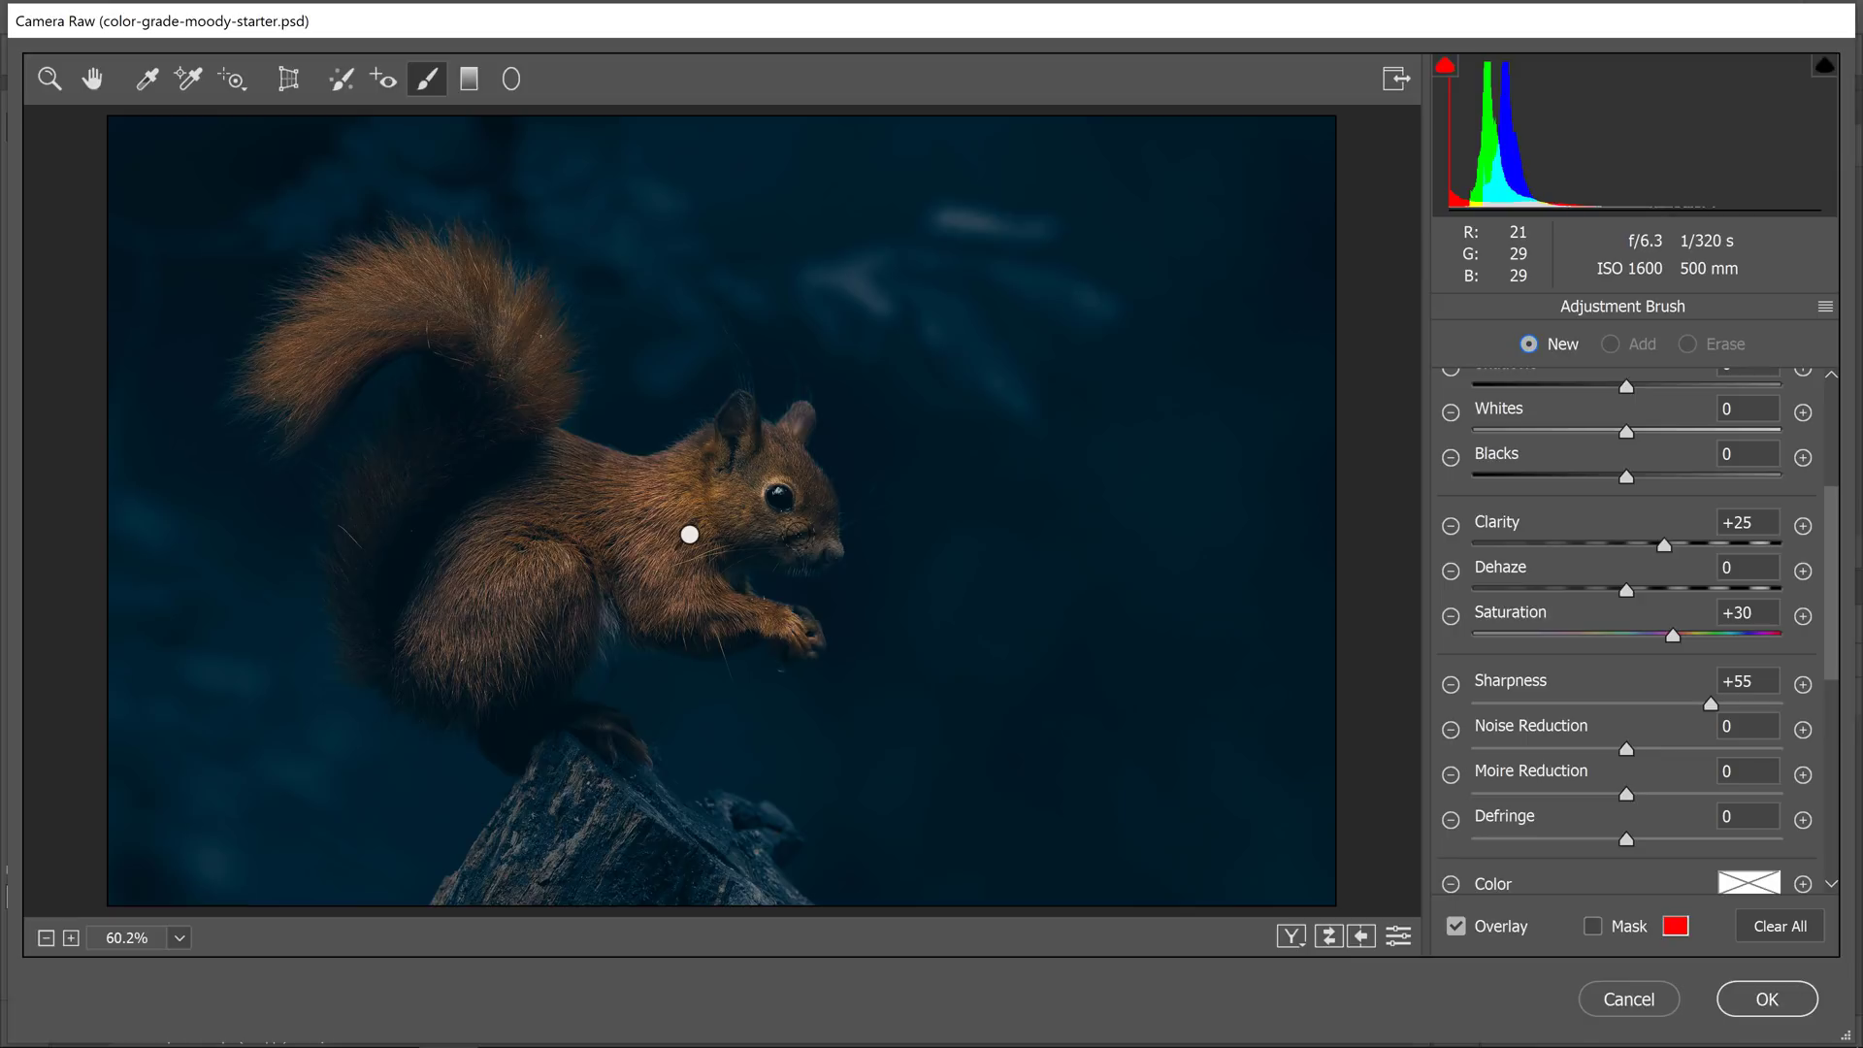
{"action": "left_click", "coordinate": [689, 534]}
{"action": "mouse_move", "coordinate": [767, 504]}
{"action": "left_mouse_down"}
{"action": "mouse_move", "coordinate": [759, 479]}
{"action": "mouse_move", "coordinate": [779, 497]}
{"action": "left_mouse_up"}
{"action": "left_click_drag", "start_coordinate": [456, 655], "coordinate": [545, 589]}
{"action": "mouse_move", "coordinate": [281, 373]}
{"action": "left_mouse_down"}
{"action": "mouse_move", "coordinate": [350, 330]}
{"action": "mouse_move", "coordinate": [464, 337]}
{"action": "mouse_move", "coordinate": [541, 402]}
{"action": "left_mouse_up"}
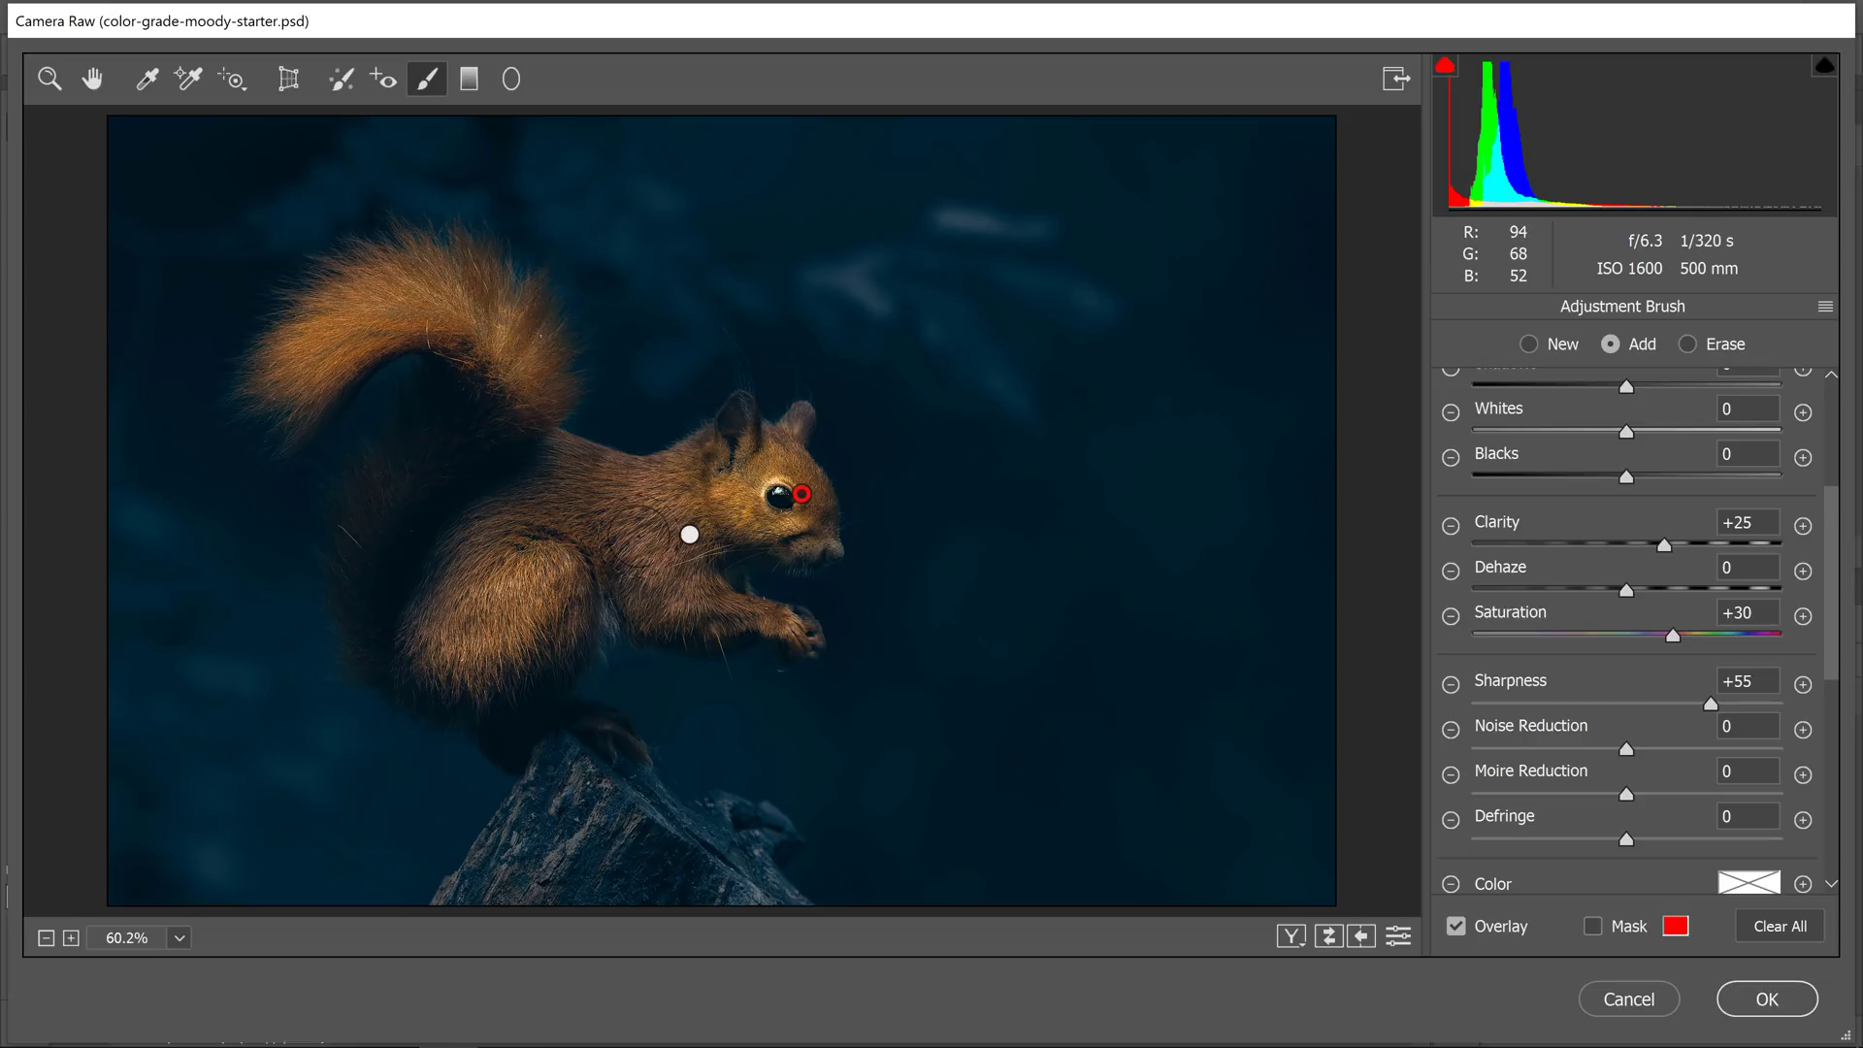
Reset the new correction's settings, set its Exposure to +0.30, and commit the Camera Raw Filter
{"action": "left_click", "coordinate": [1824, 308]}
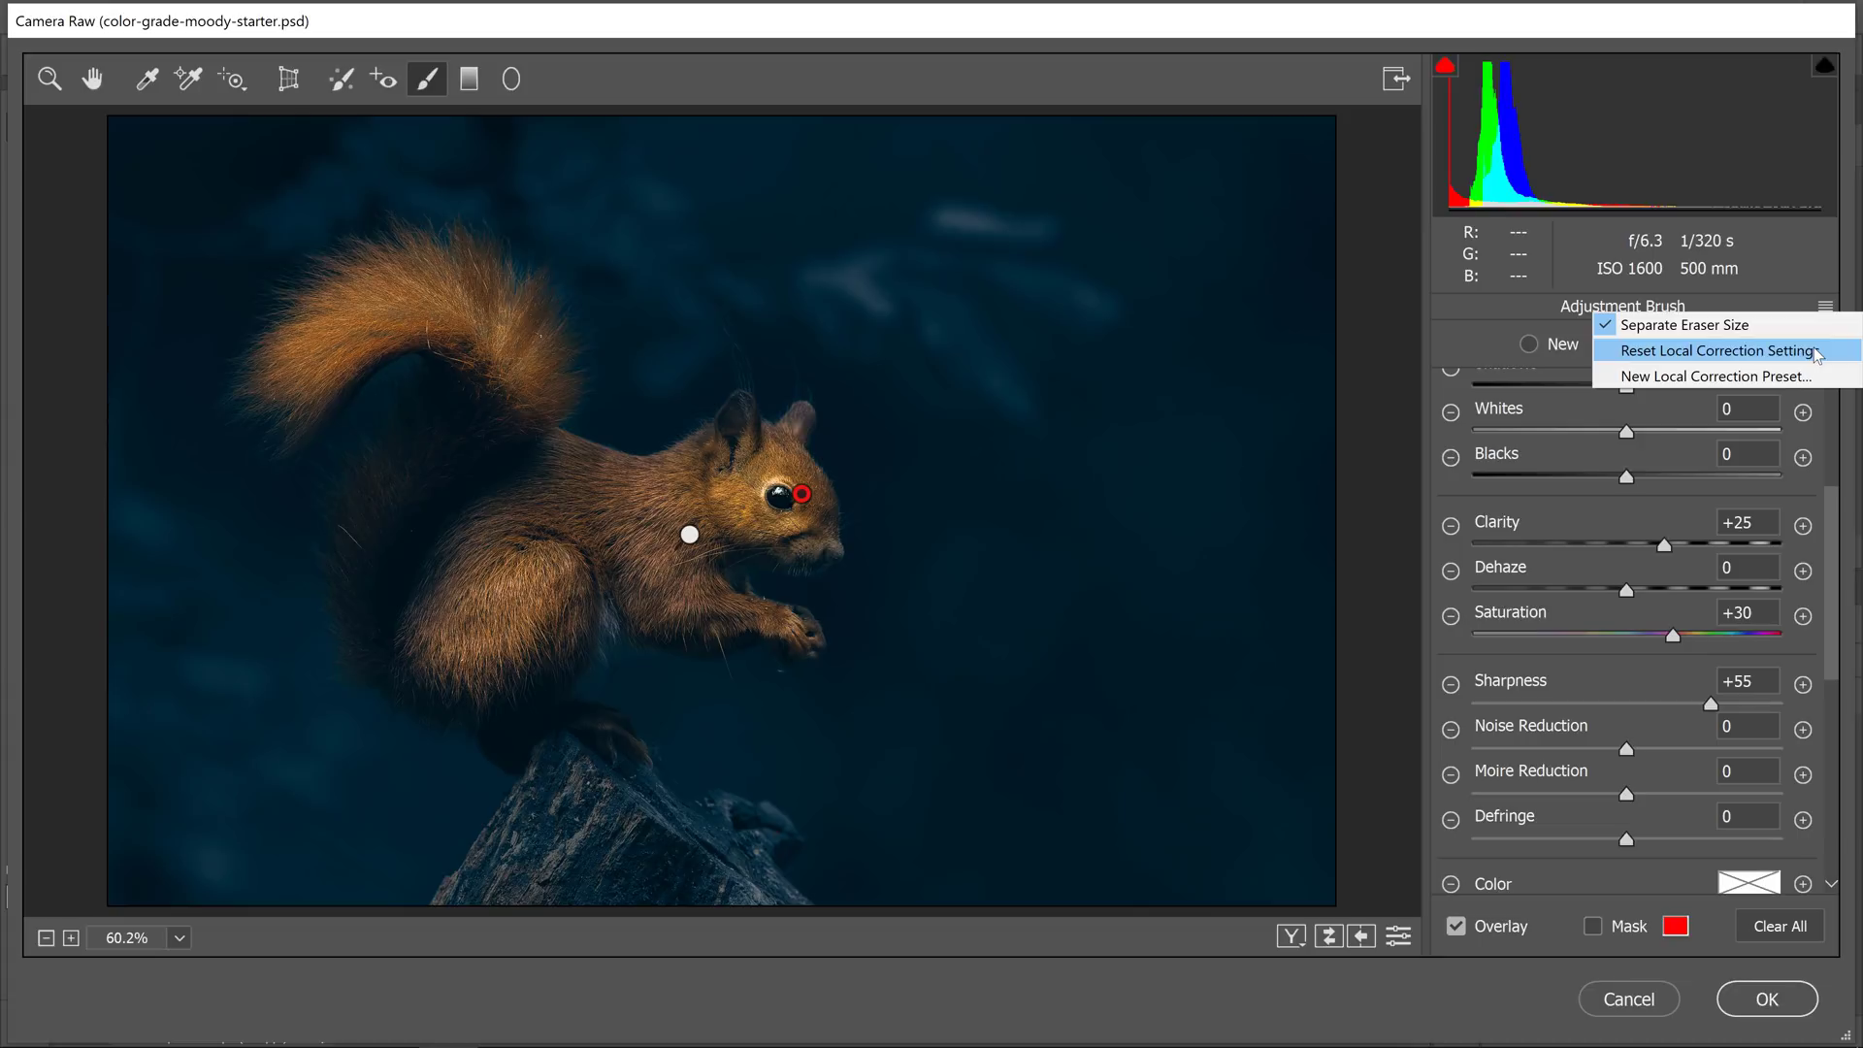
{"action": "left_click", "coordinate": [1813, 347]}
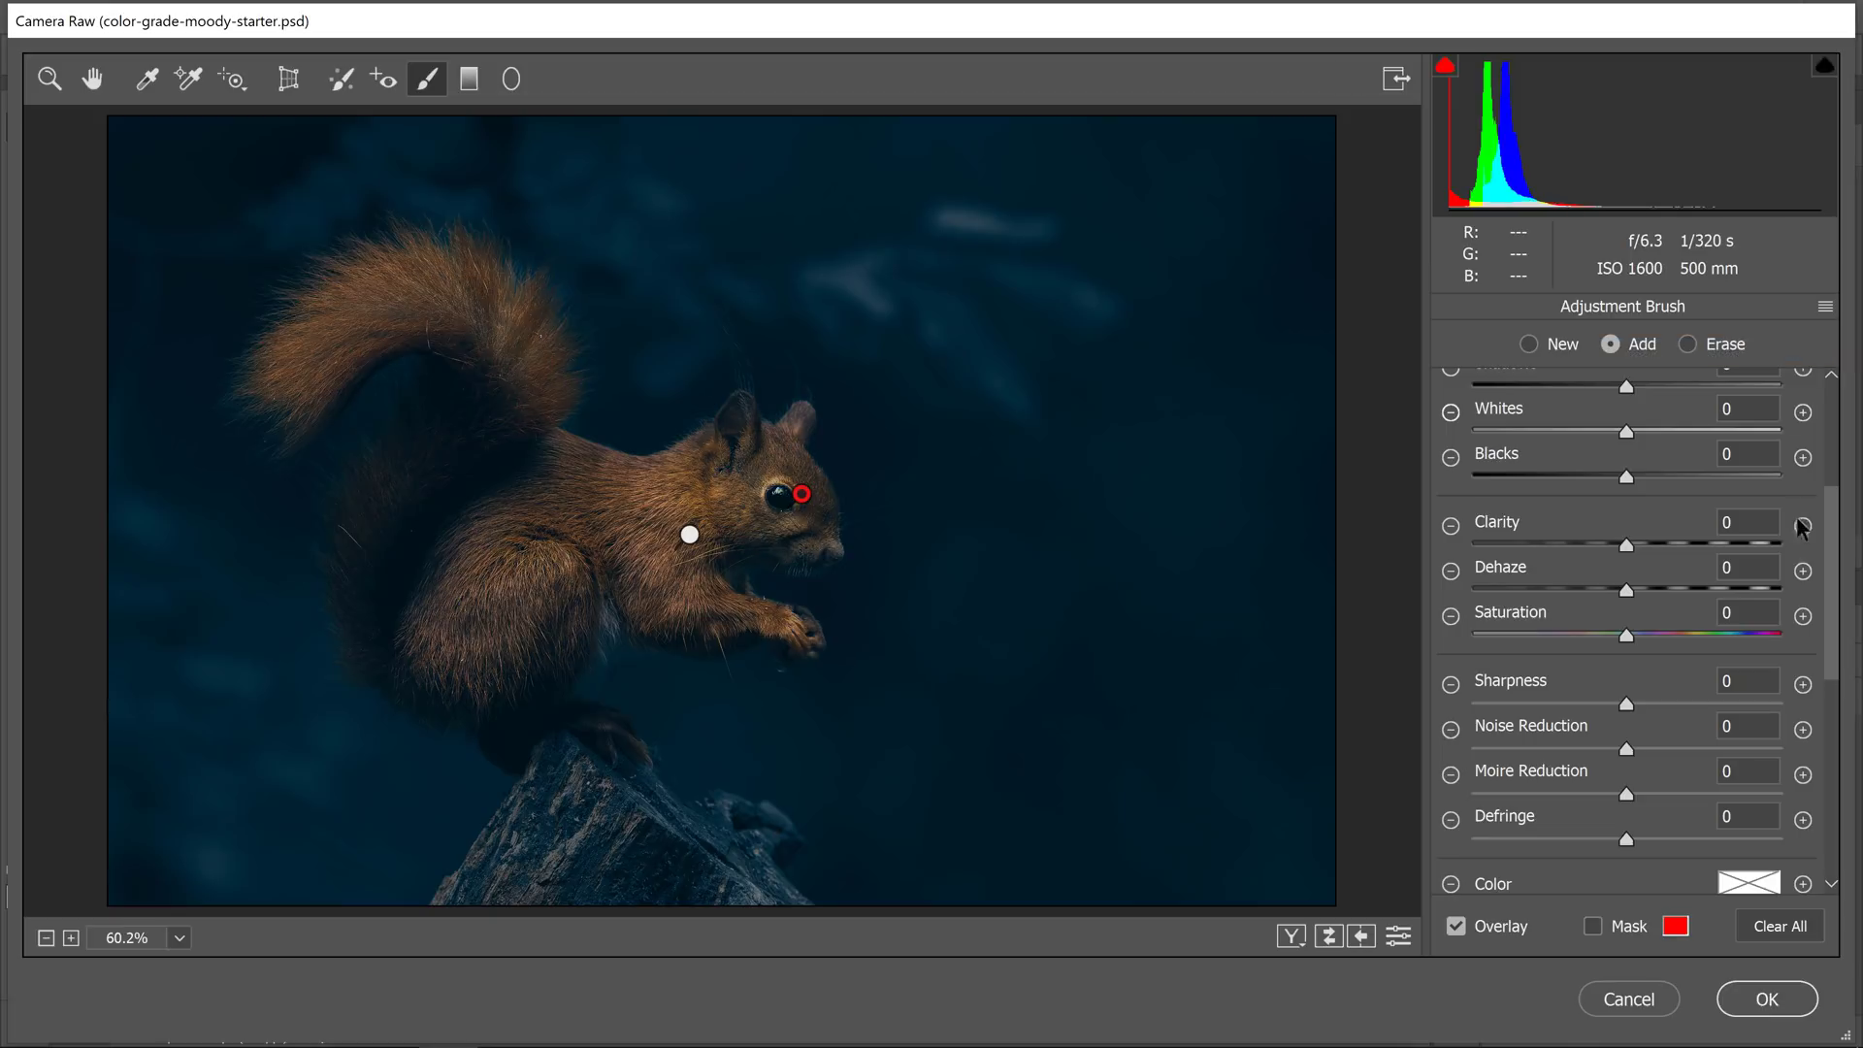
{"action": "left_click_drag", "start_coordinate": [1833, 610], "coordinate": [1834, 478]}
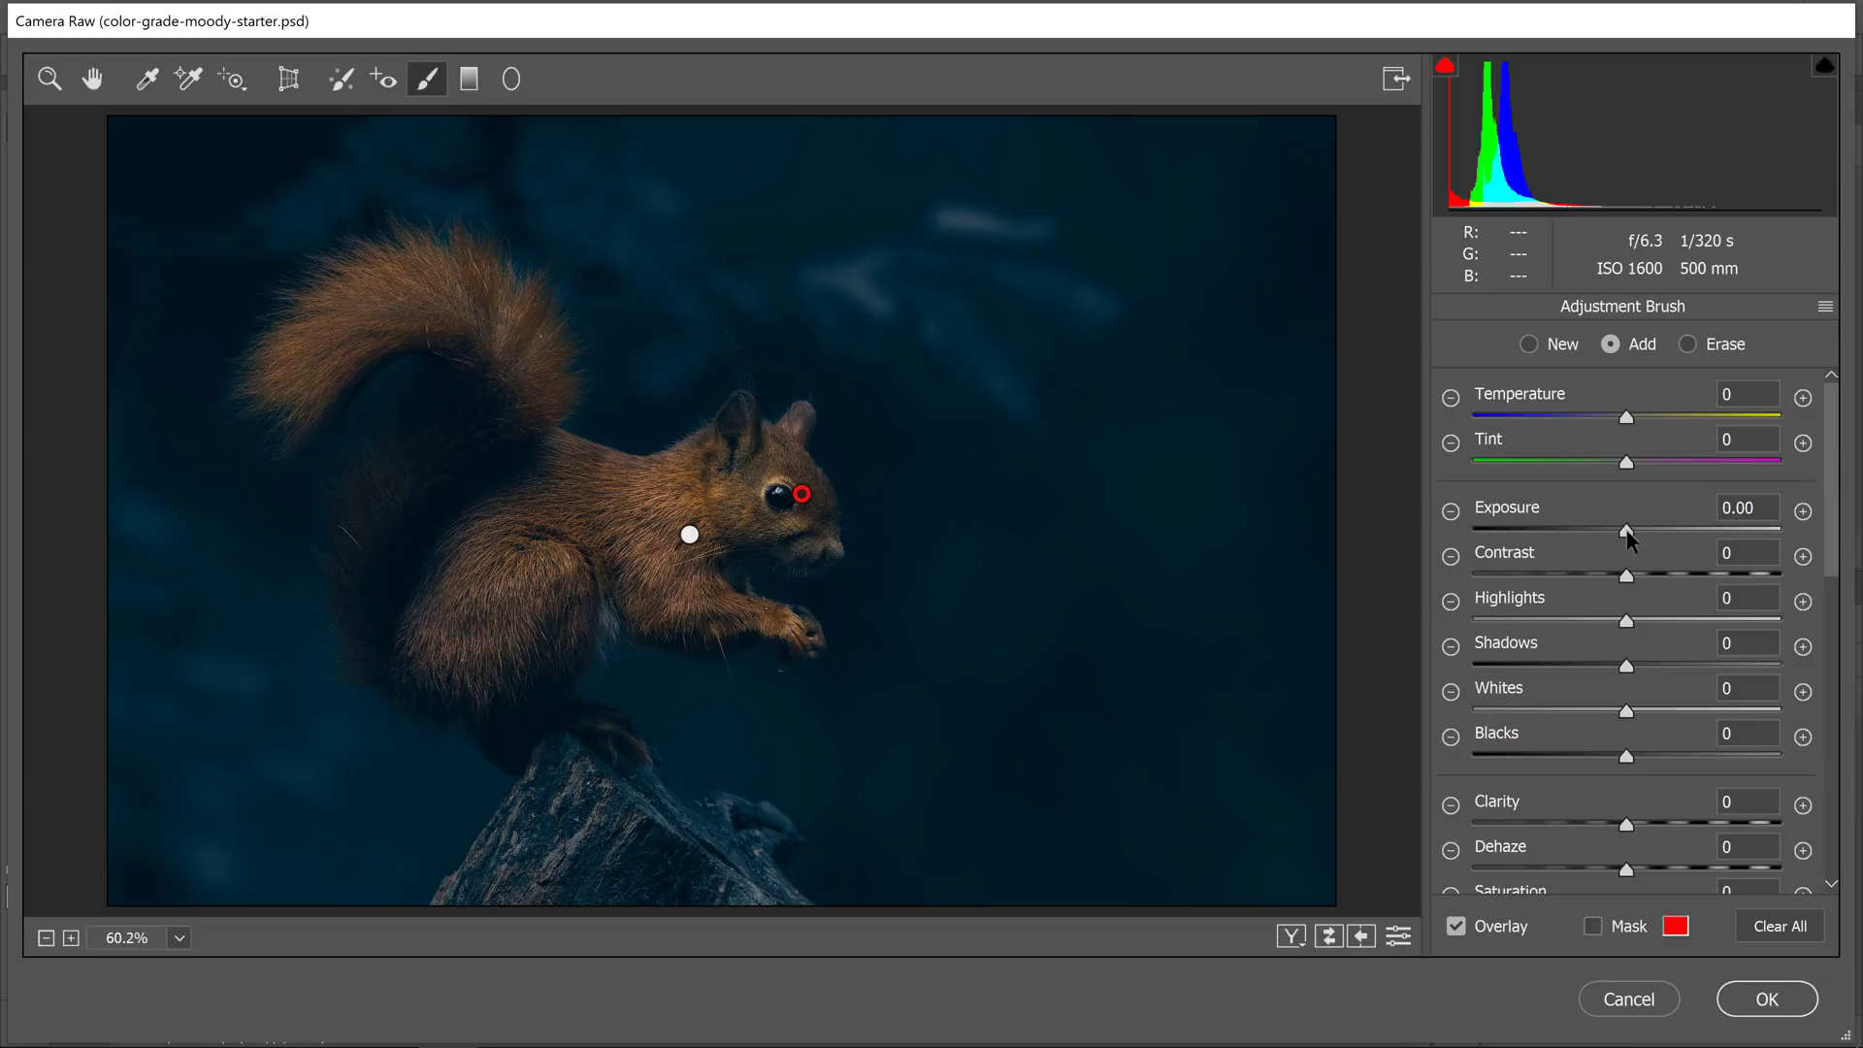
{"action": "left_click_drag", "start_coordinate": [1627, 530], "coordinate": [1636, 531]}
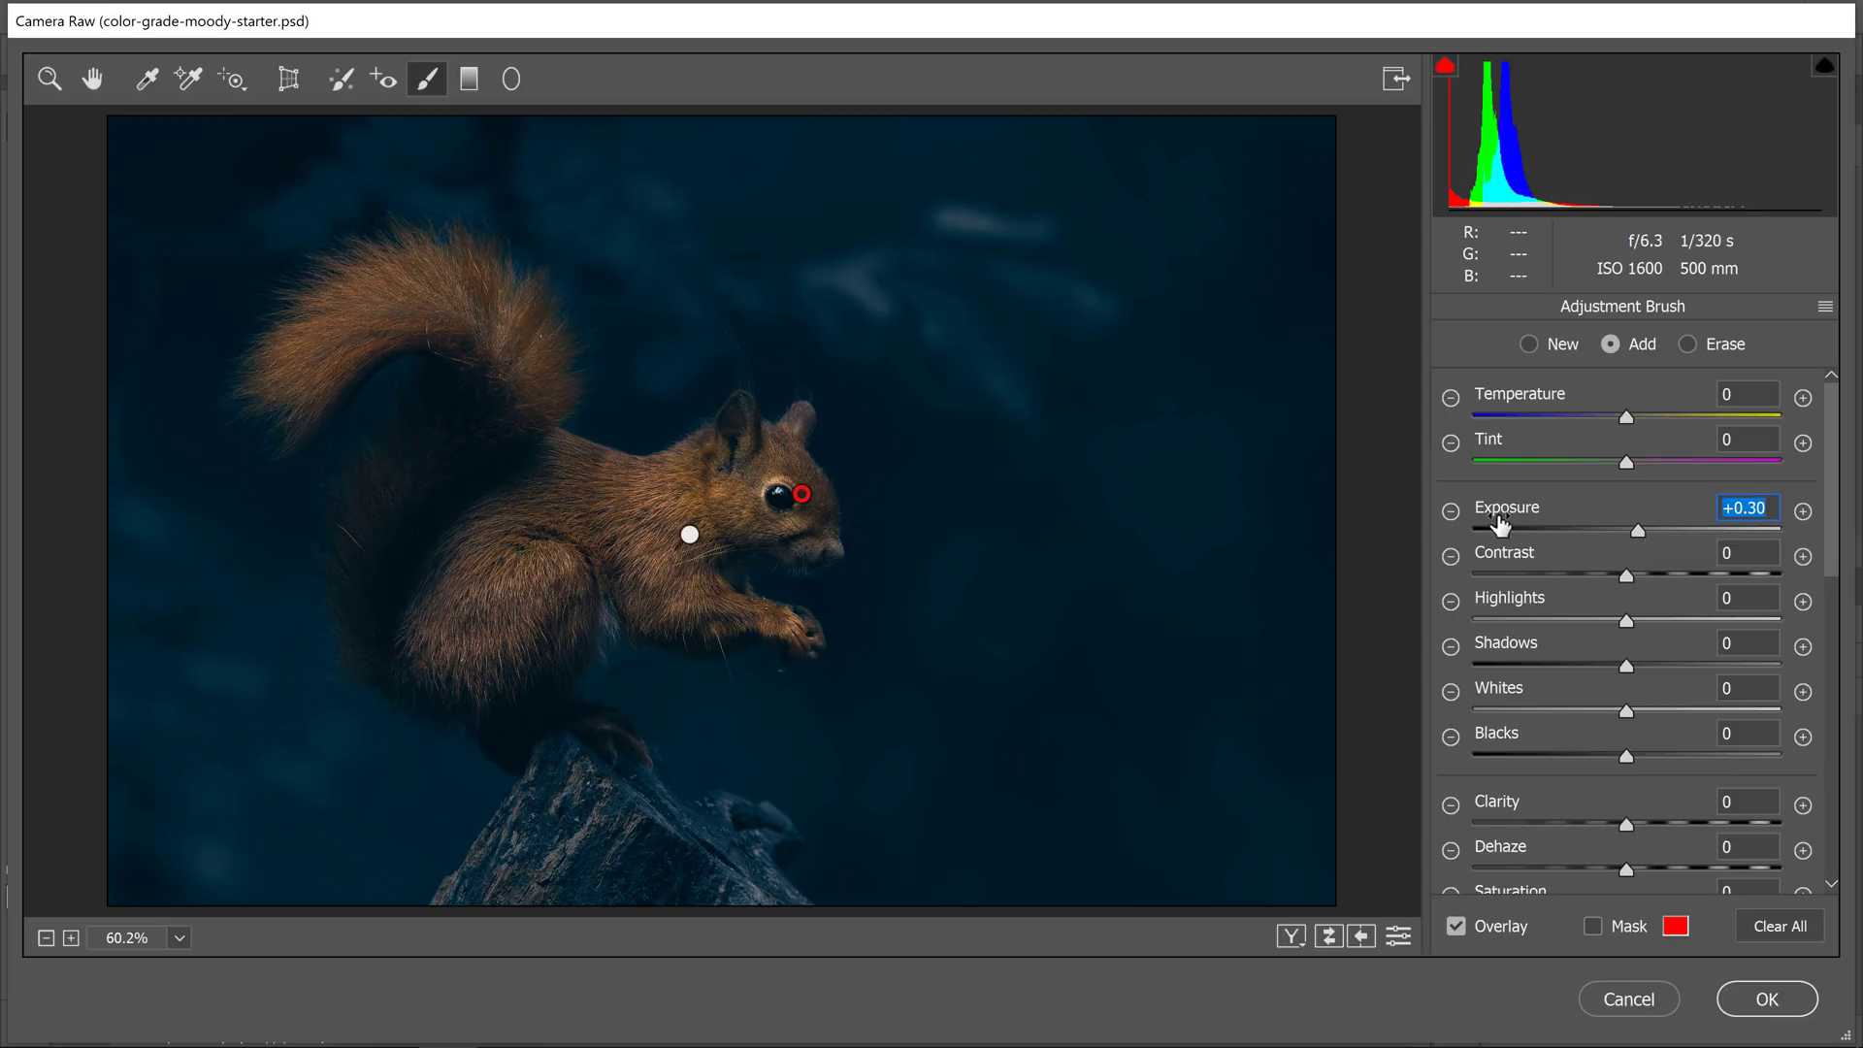
{"action": "left_click", "coordinate": [1756, 996]}
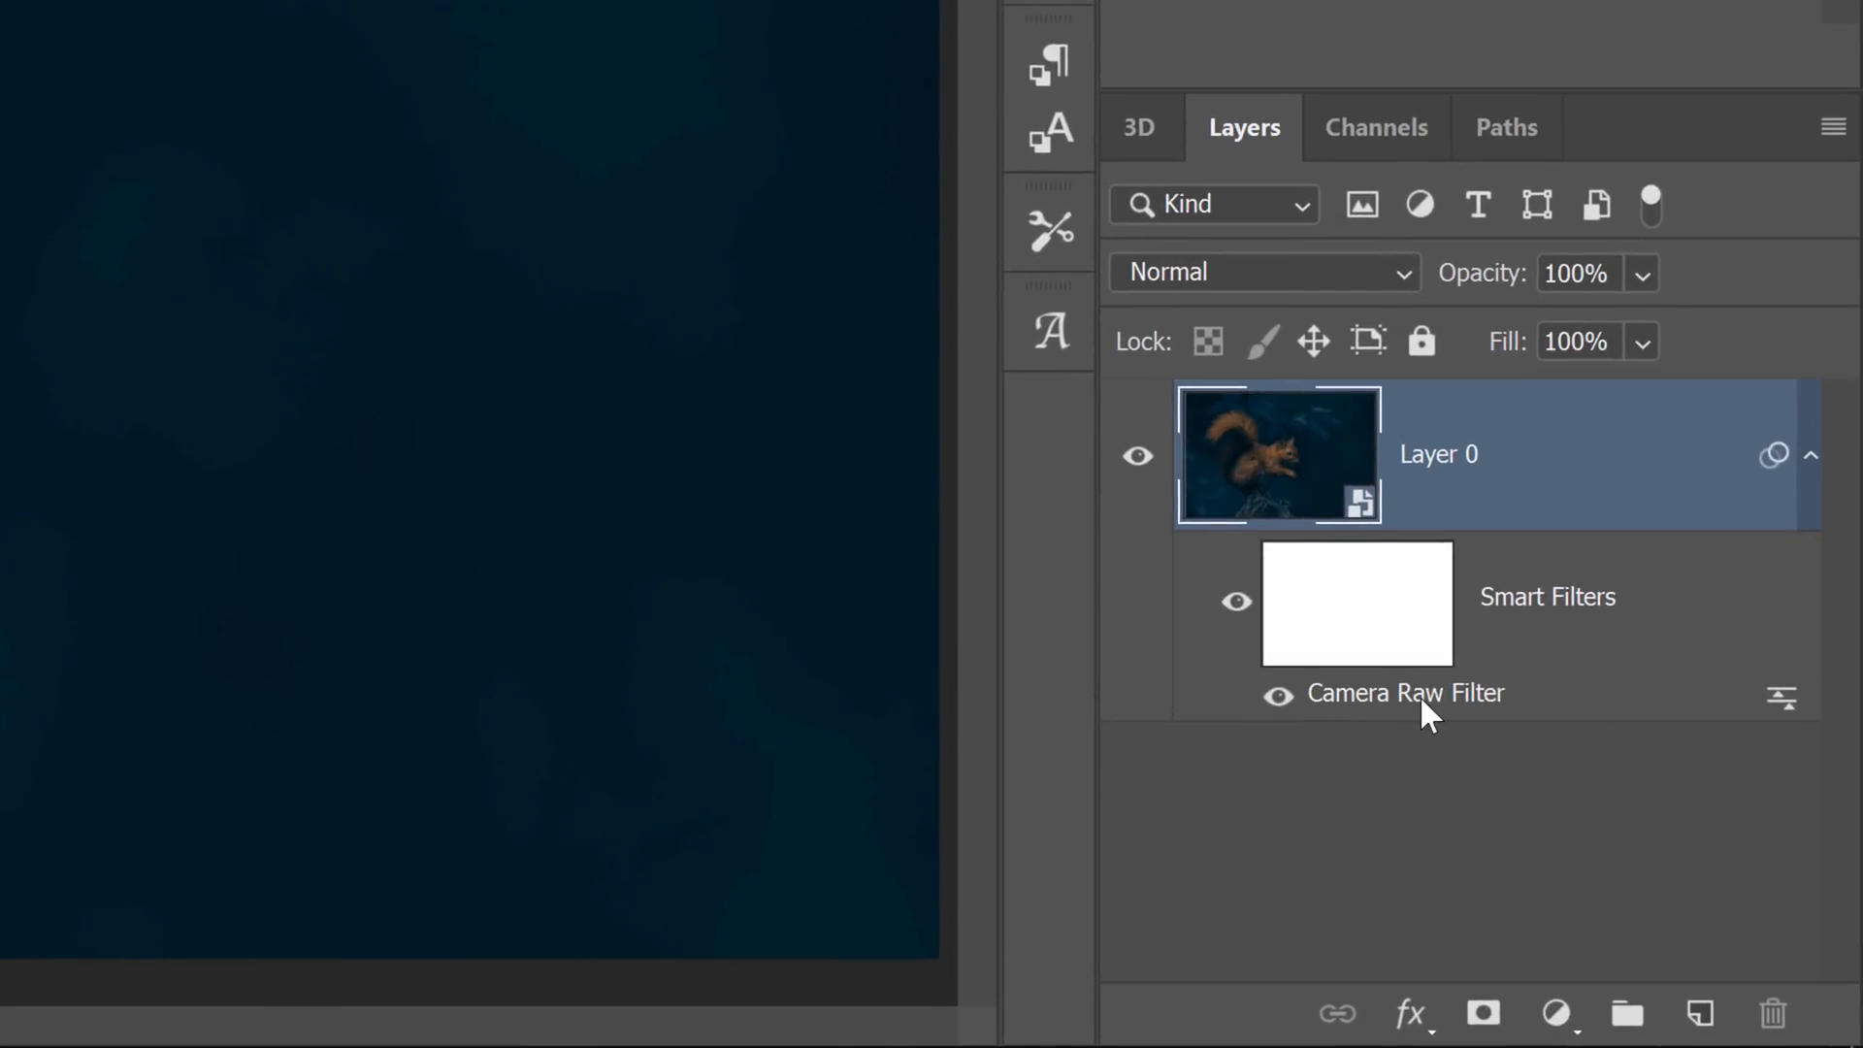
Reopen the Camera Raw Filter and add a -70 Highlight Priority post-crop vignette
{"action": "double_click", "coordinate": [1419, 694]}
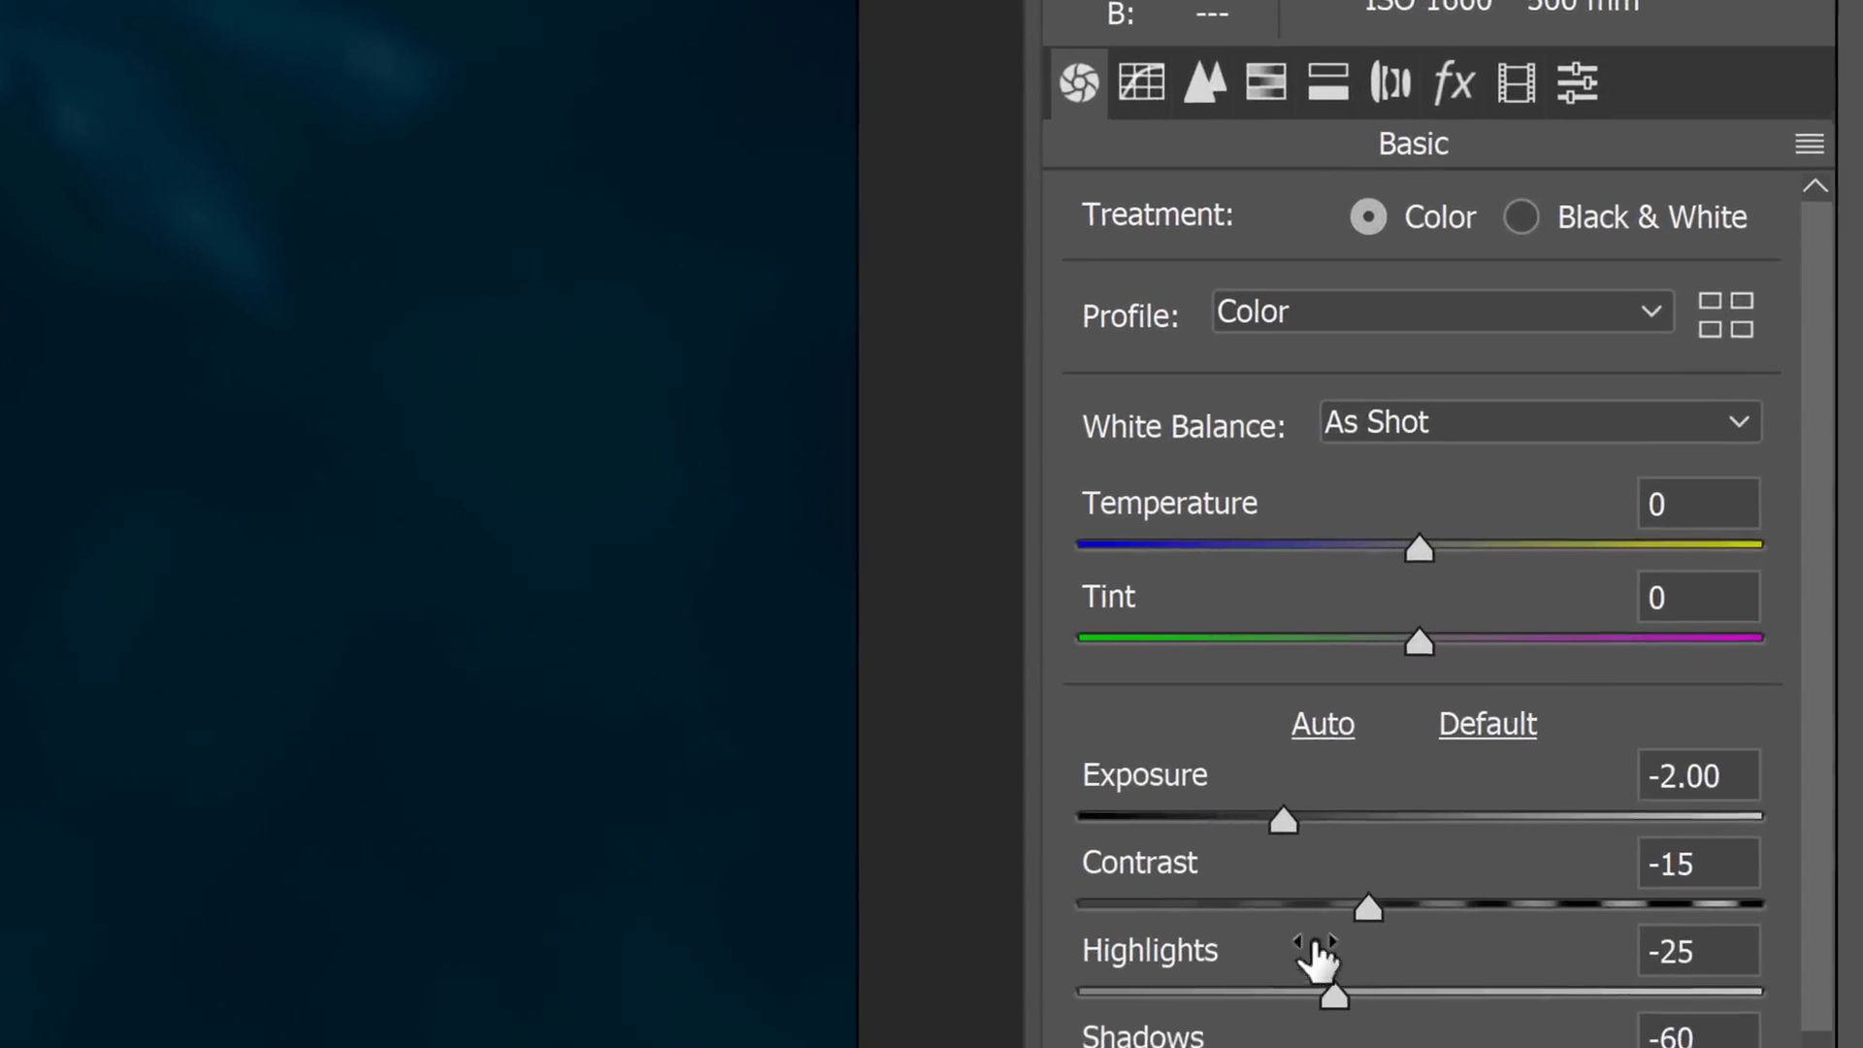
{"action": "left_click", "coordinate": [1454, 91]}
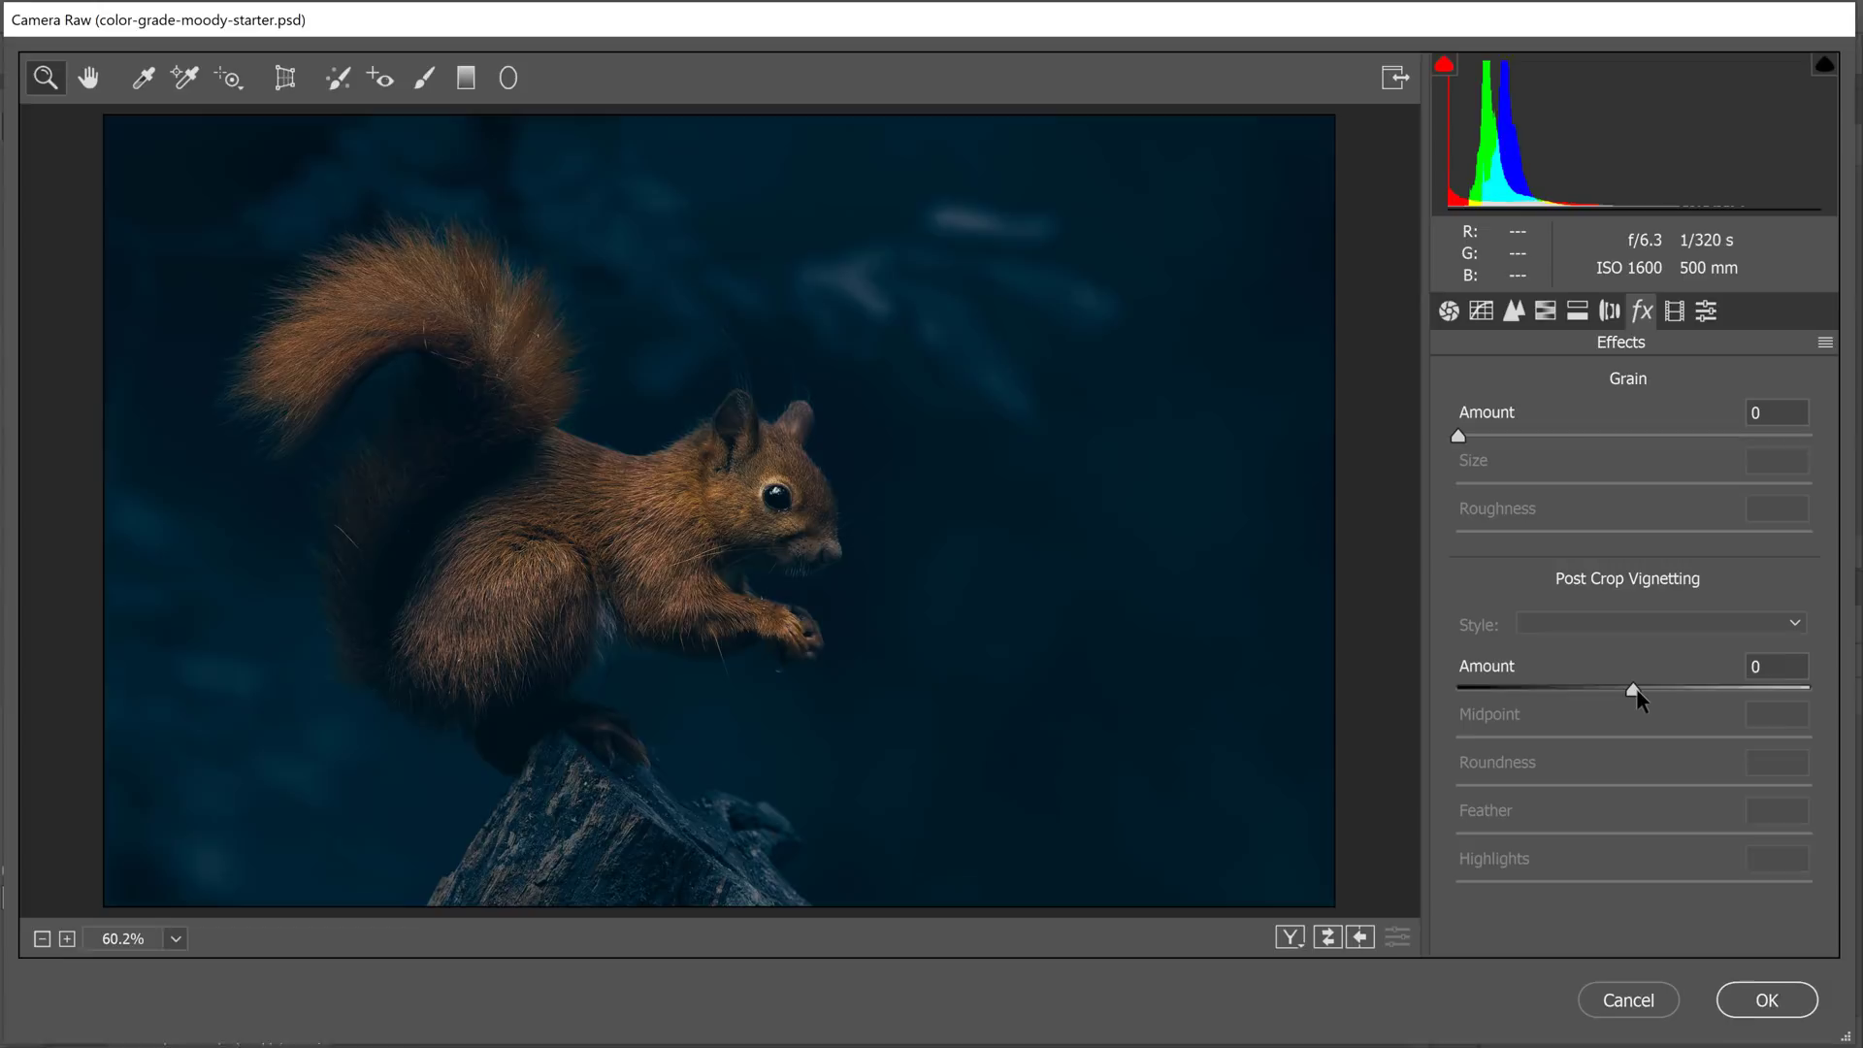
{"action": "left_click_drag", "start_coordinate": [1436, 826], "coordinate": [1412, 826]}
{"action": "left_click_drag", "start_coordinate": [1627, 691], "coordinate": [1516, 695]}
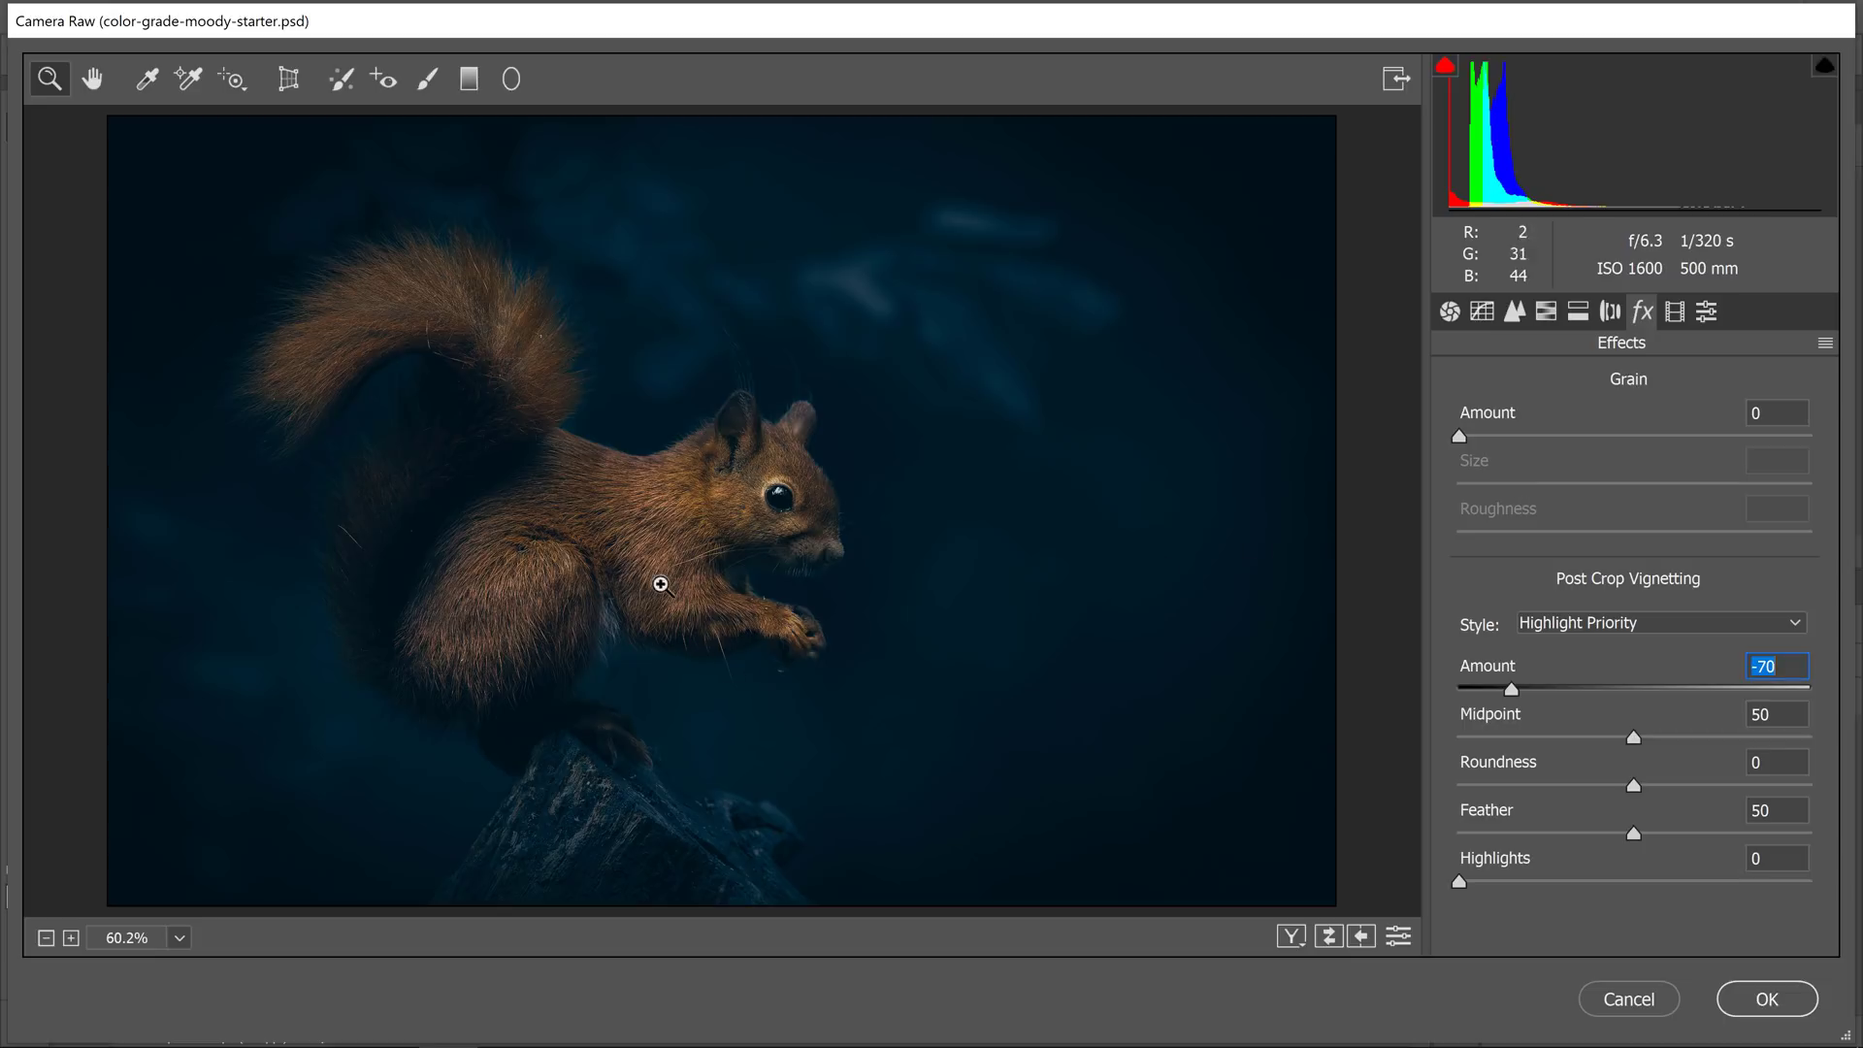
Inspect the preview at 200% around the squirrel's eye and add grain with amount 15
{"action": "left_click", "coordinate": [74, 938]}
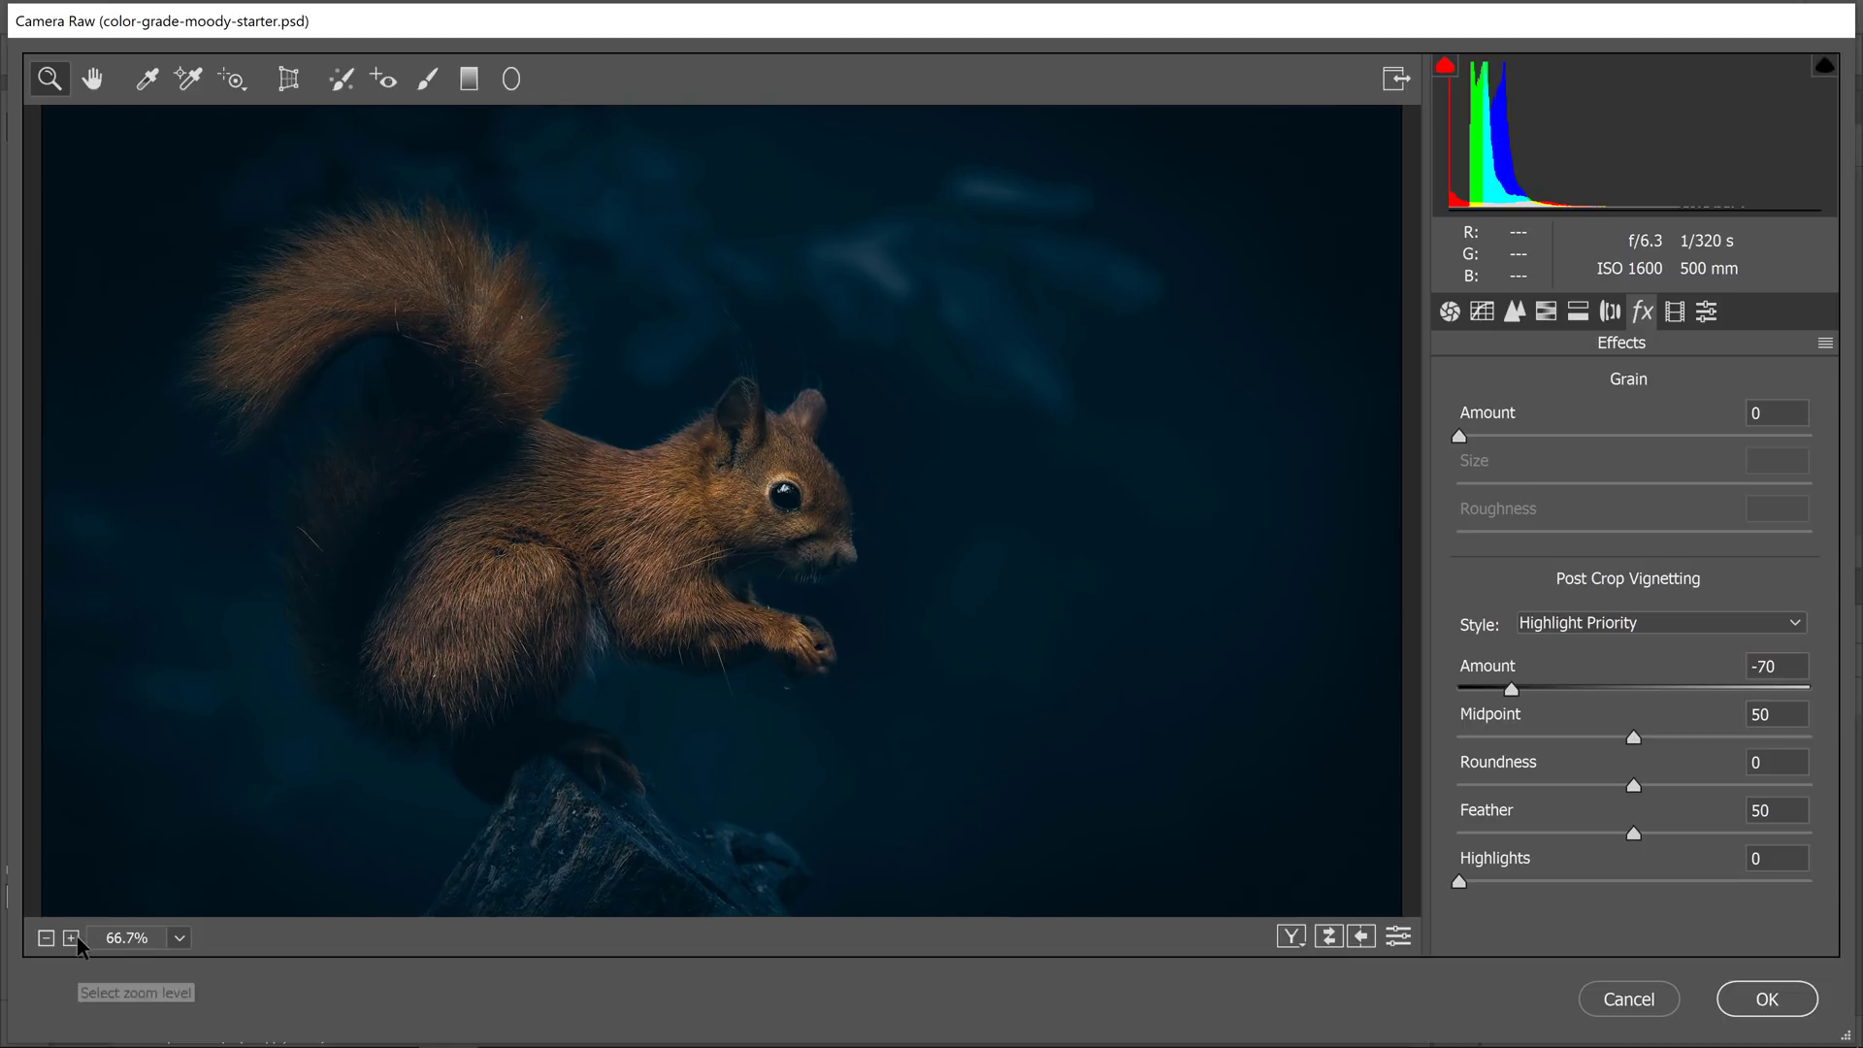
{"action": "left_click", "coordinate": [73, 938]}
{"action": "left_click", "coordinate": [73, 938]}
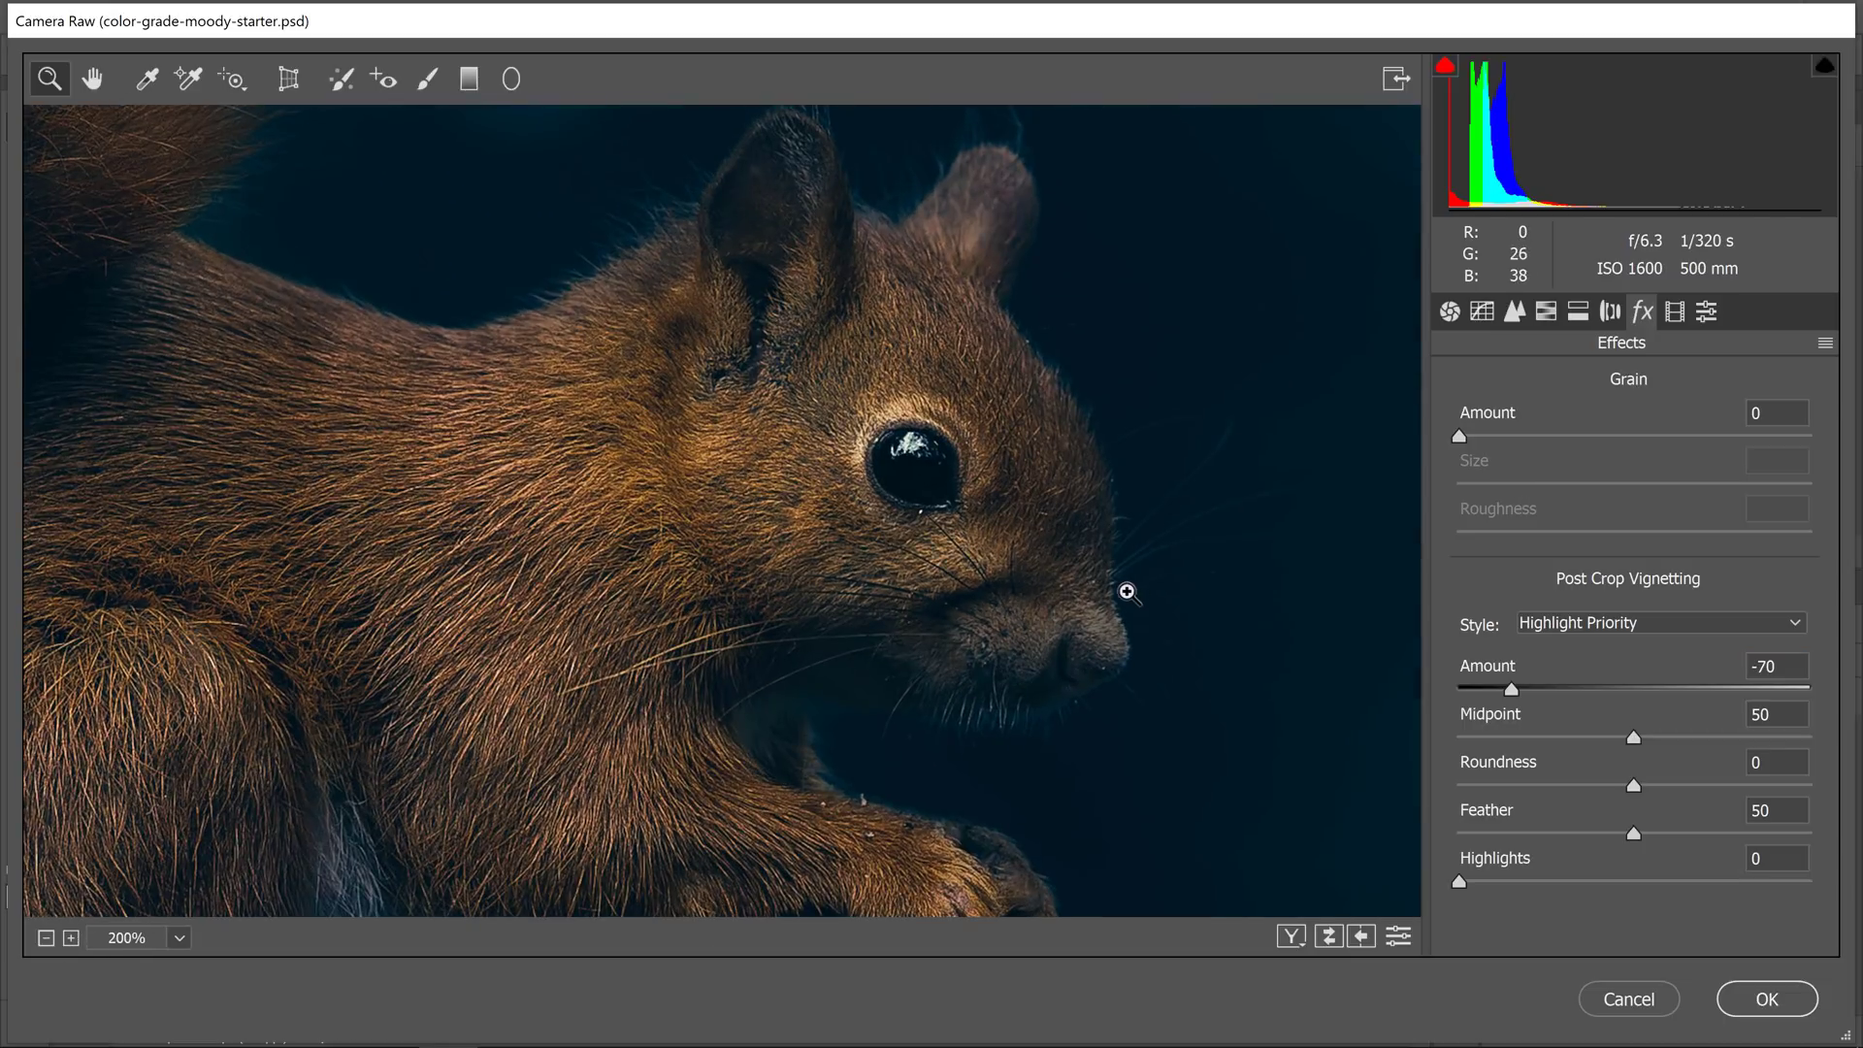
{"action": "key", "text": "h"}
{"action": "left_click_drag", "start_coordinate": [637, 283], "coordinate": [802, 578]}
{"action": "left_click_drag", "start_coordinate": [860, 456], "coordinate": [491, 586]}
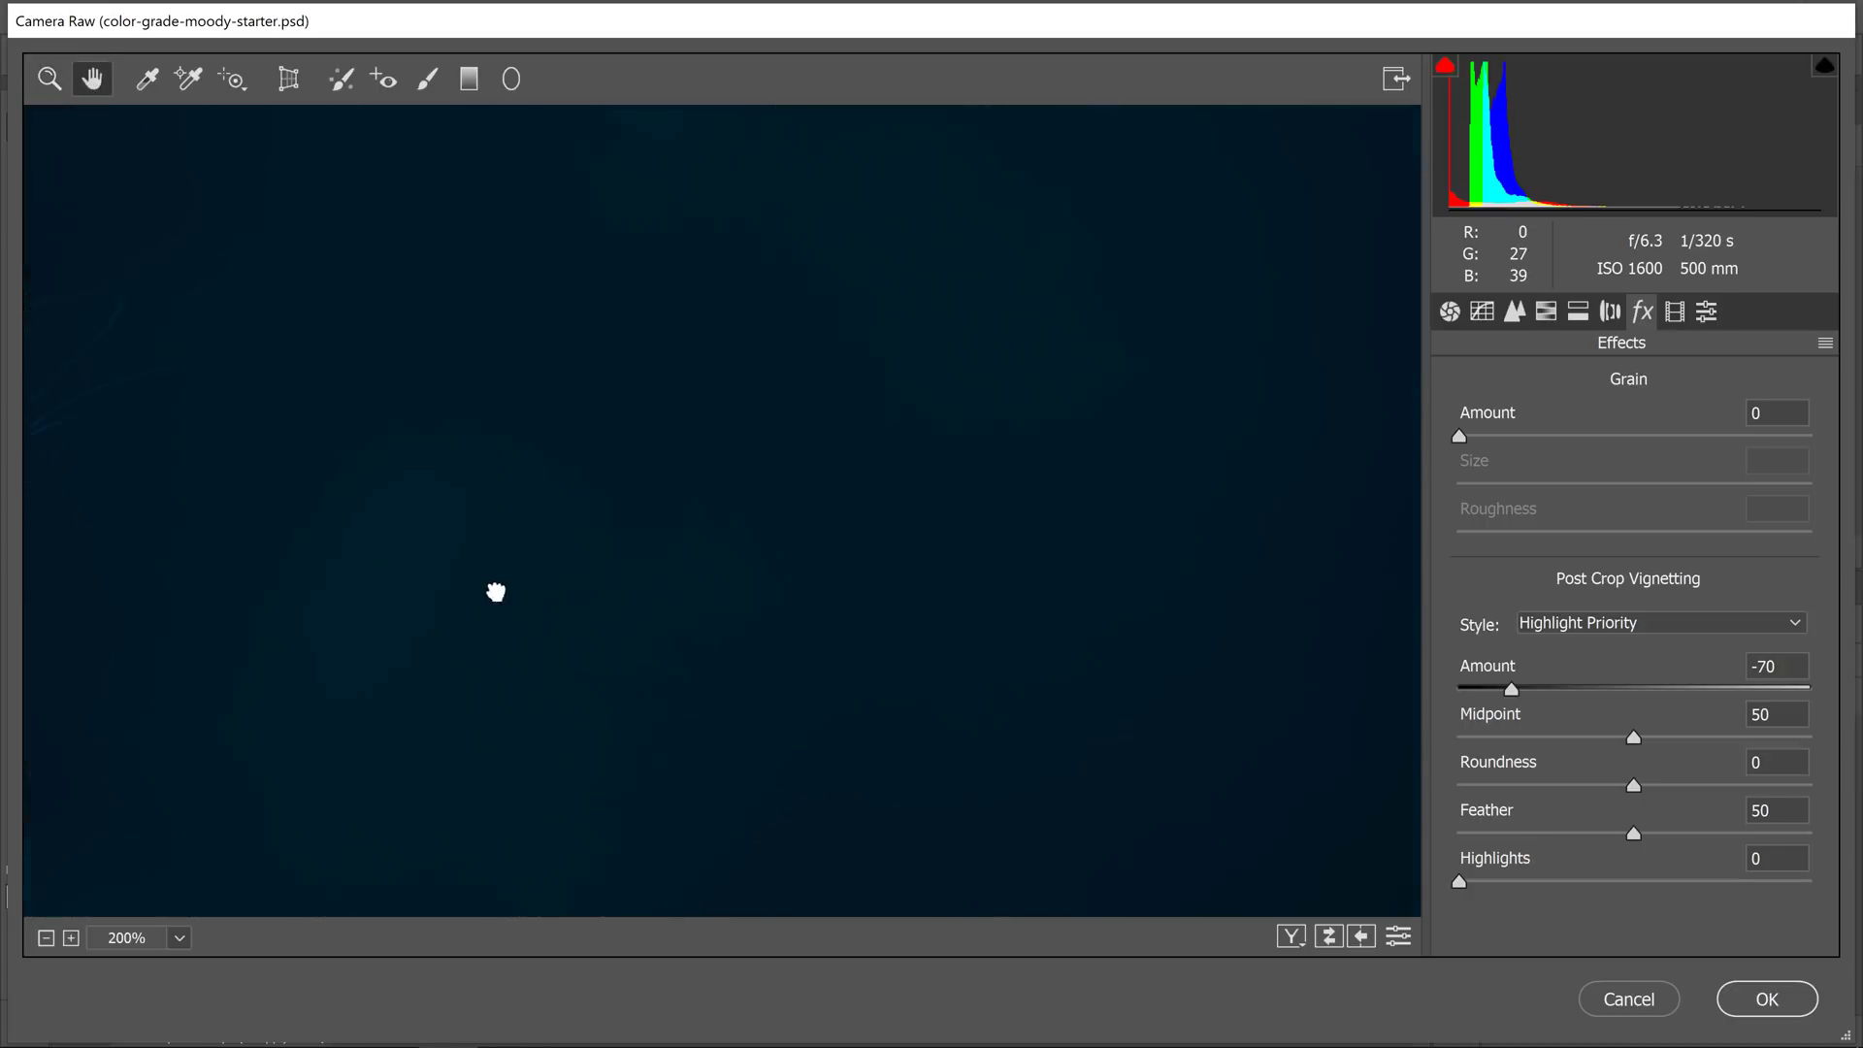
{"action": "left_click_drag", "start_coordinate": [587, 445], "coordinate": [877, 574]}
{"action": "left_click_drag", "start_coordinate": [485, 563], "coordinate": [680, 598]}
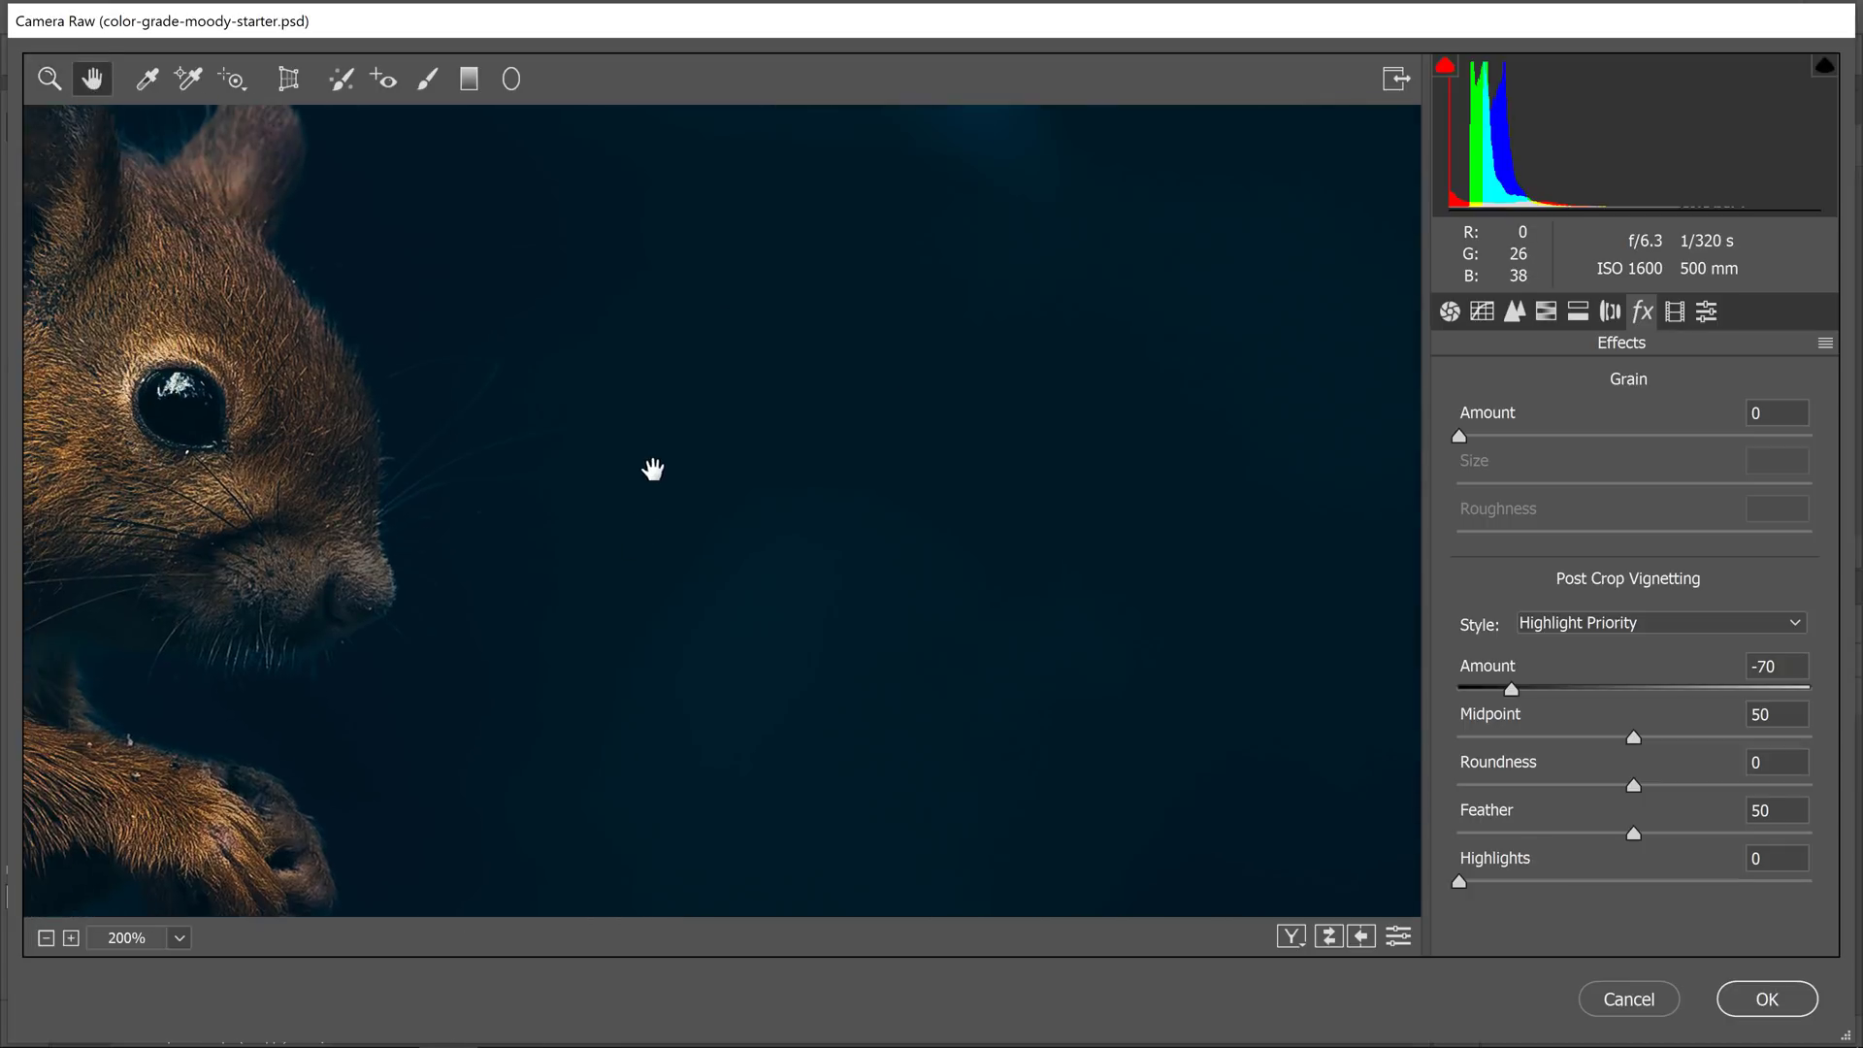
{"action": "left_click_drag", "start_coordinate": [740, 403], "coordinate": [873, 382]}
{"action": "left_click_drag", "start_coordinate": [1462, 439], "coordinate": [1510, 452]}
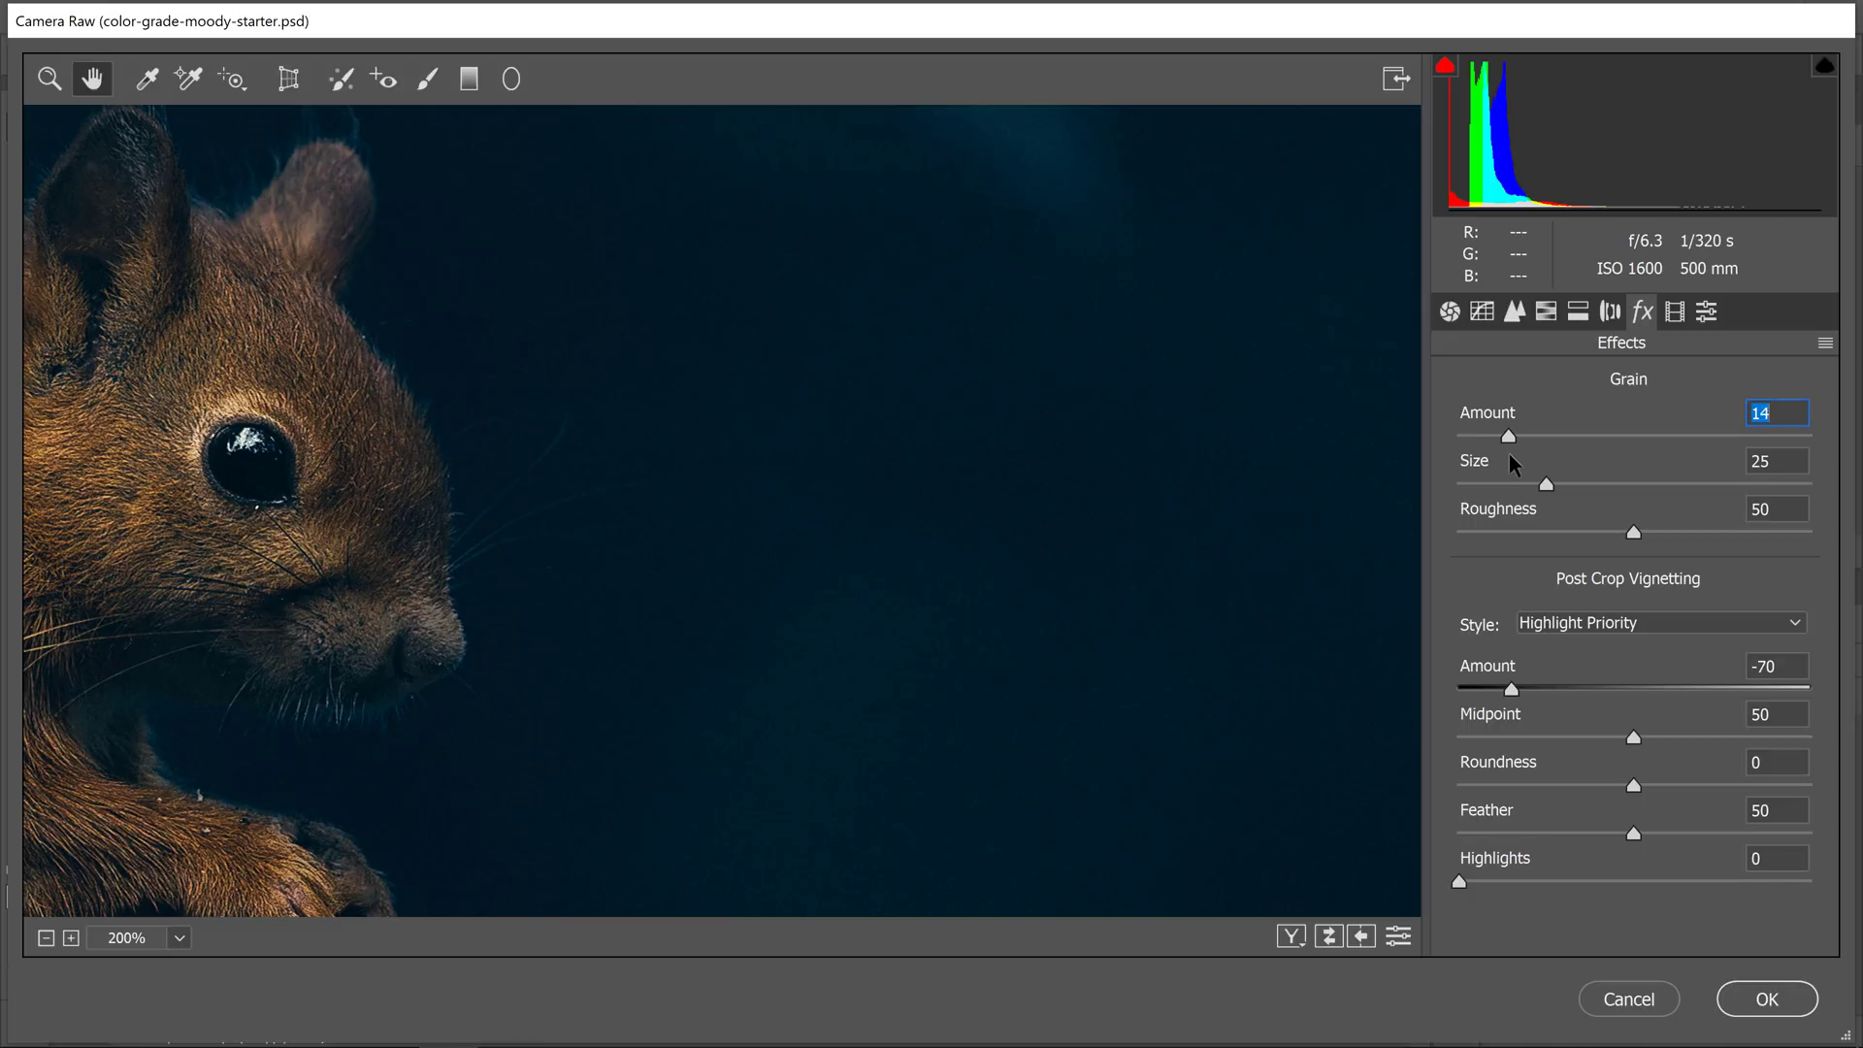
Compare the effects against defaults, then commit the vignette and grain to Layer 0
{"action": "left_click", "coordinate": [1398, 939]}
{"action": "left_click", "coordinate": [1399, 941]}
{"action": "left_click", "coordinate": [1766, 1000]}
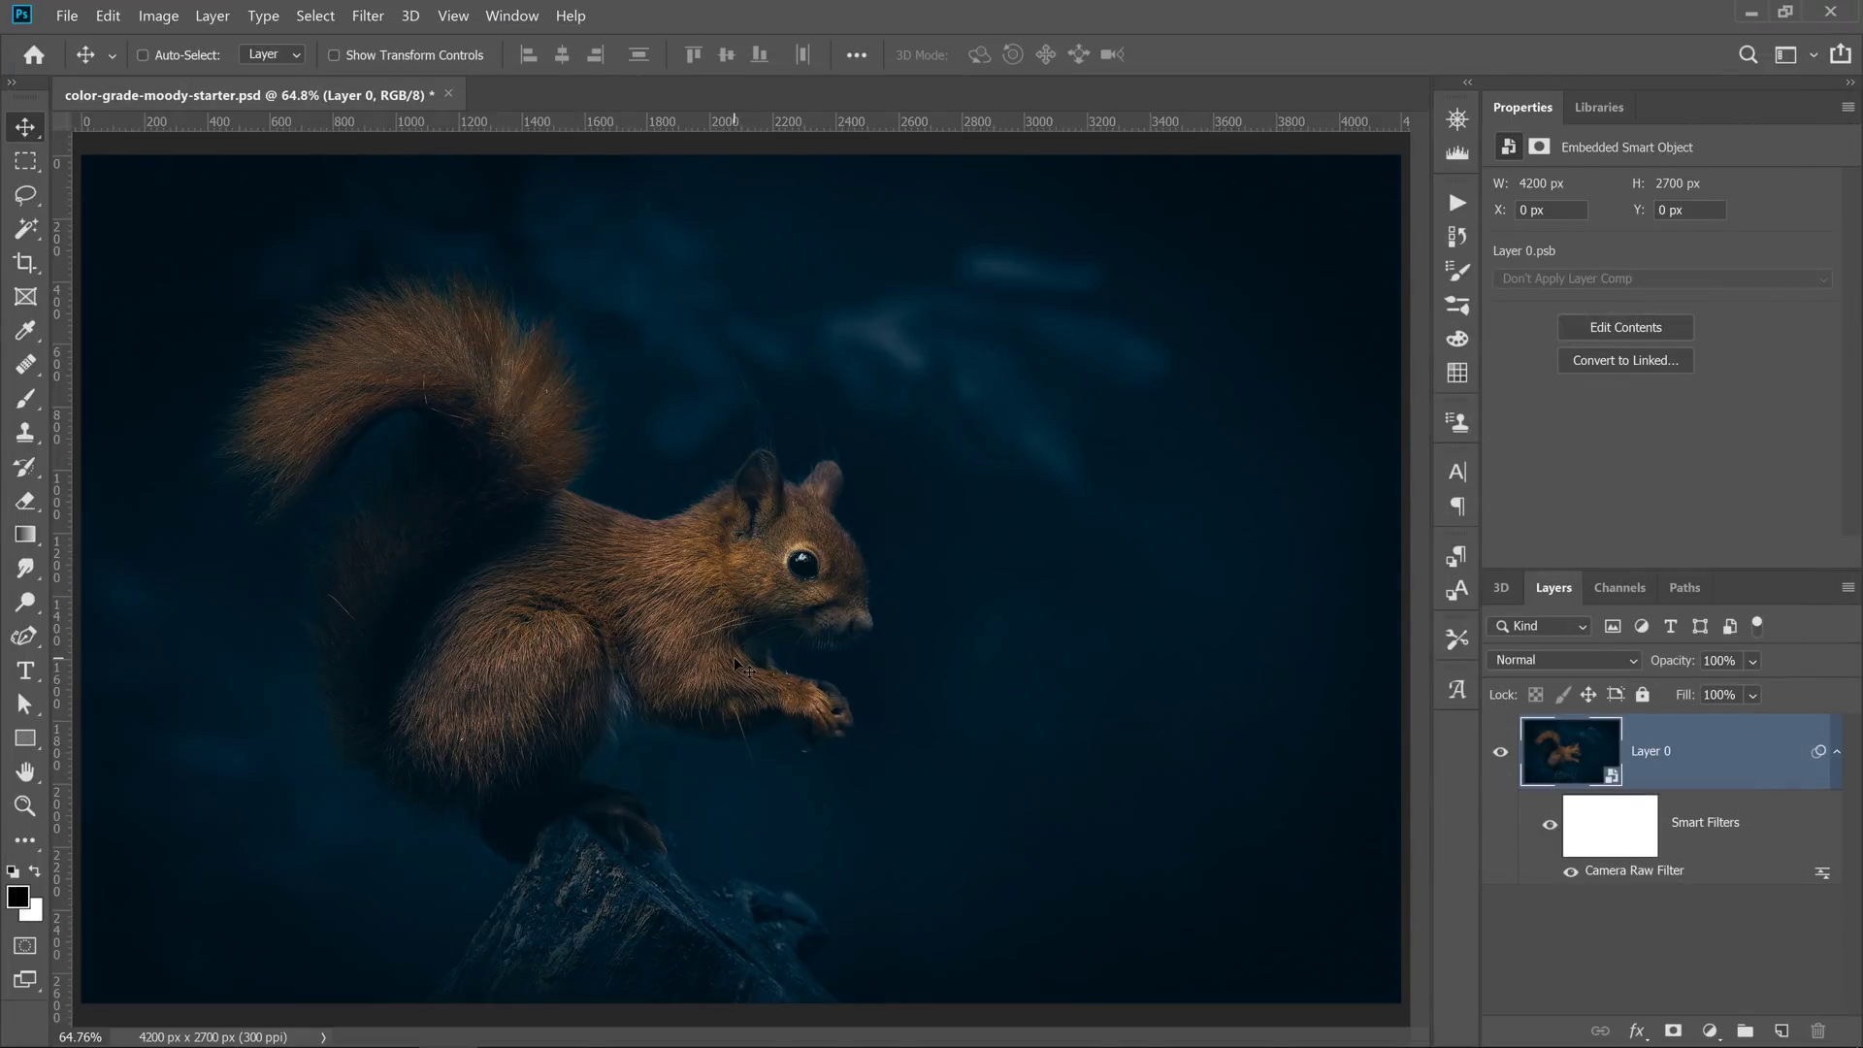